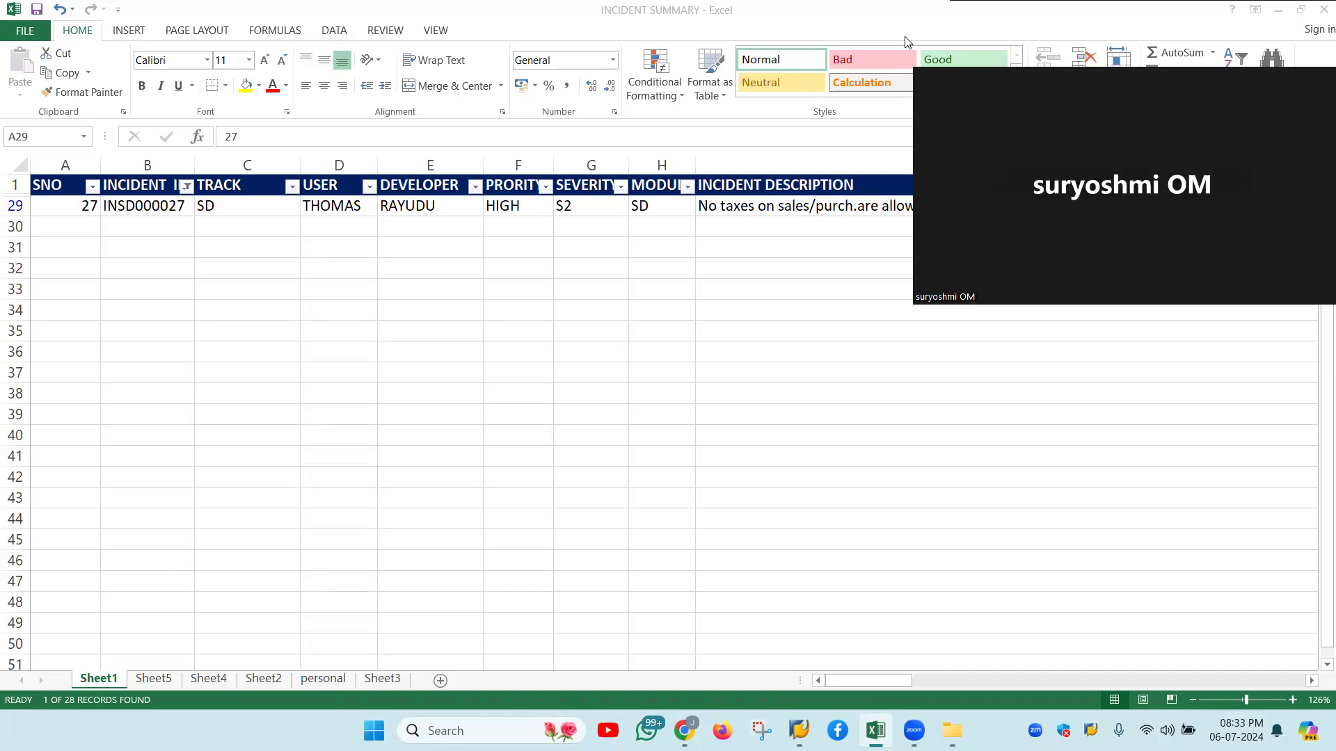
Review incident 27's serial number, ID INSD000027, track SD, reporter and developer in row 29
click(72, 203)
click(138, 204)
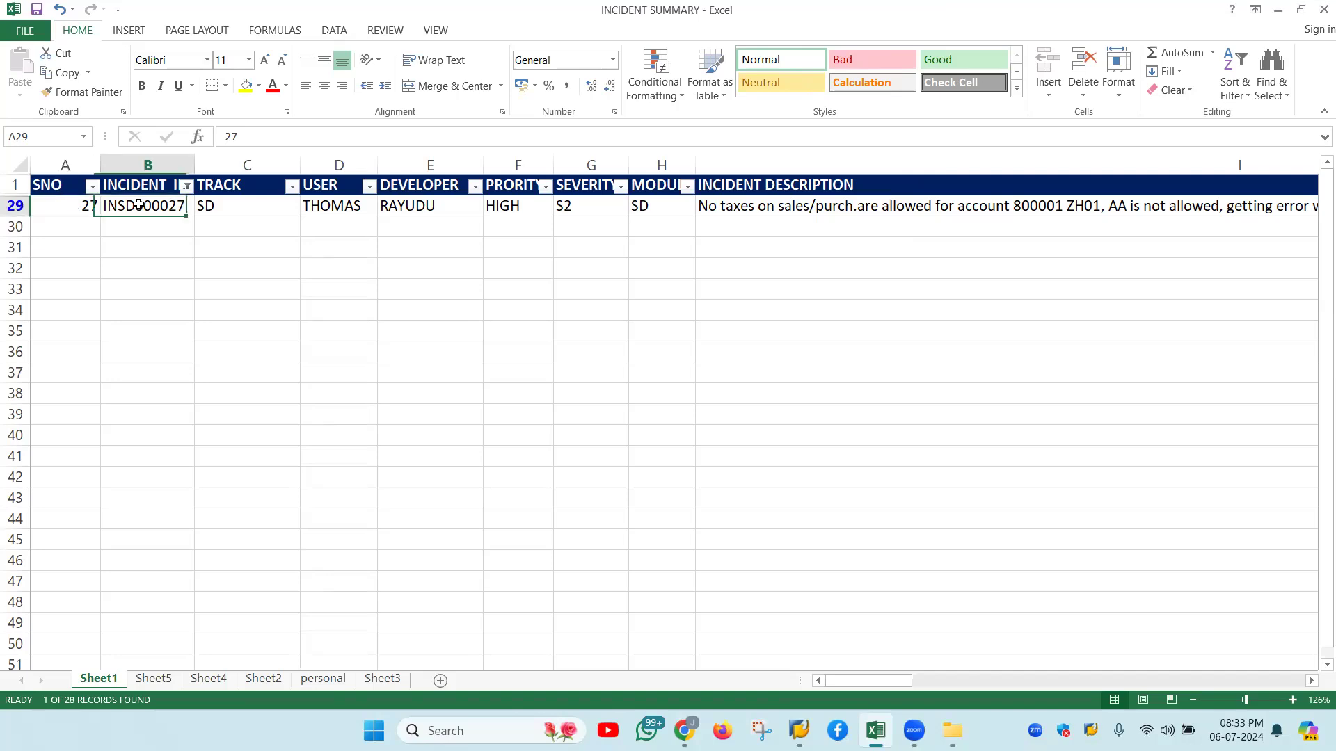
click(206, 202)
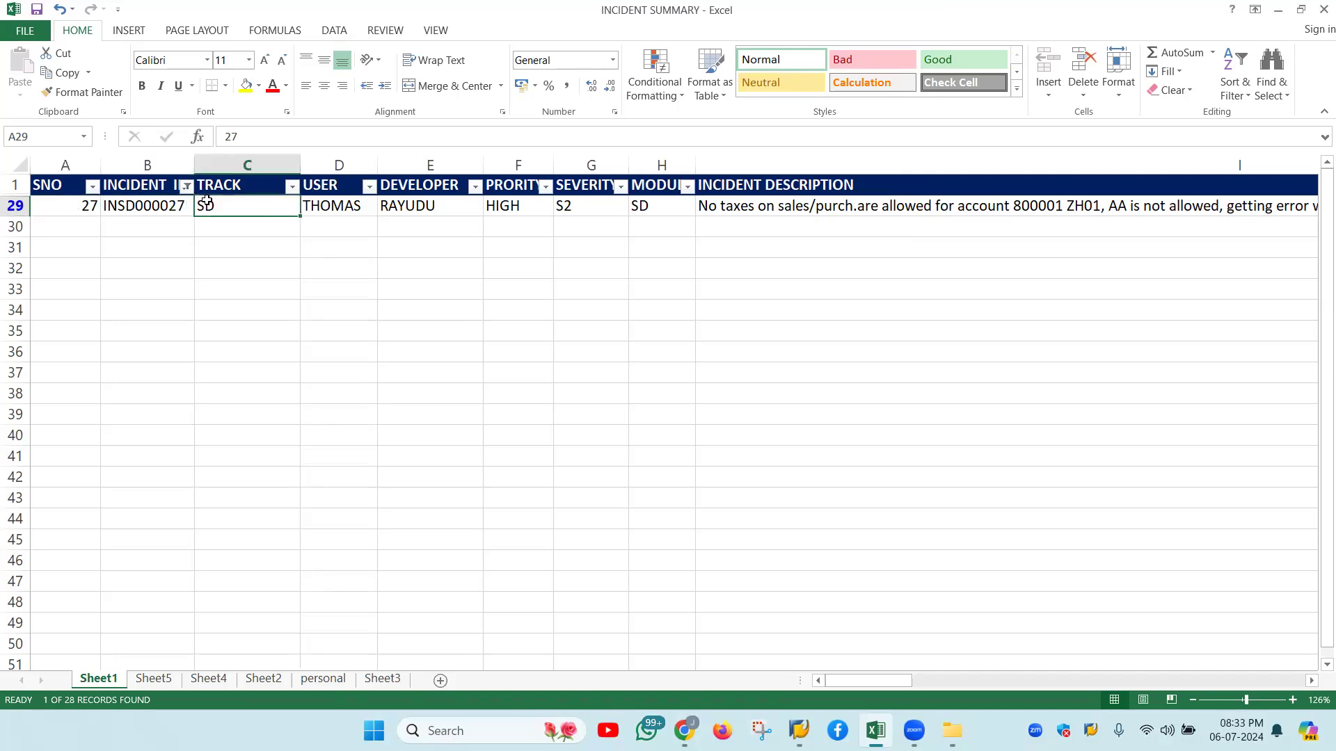
click(327, 210)
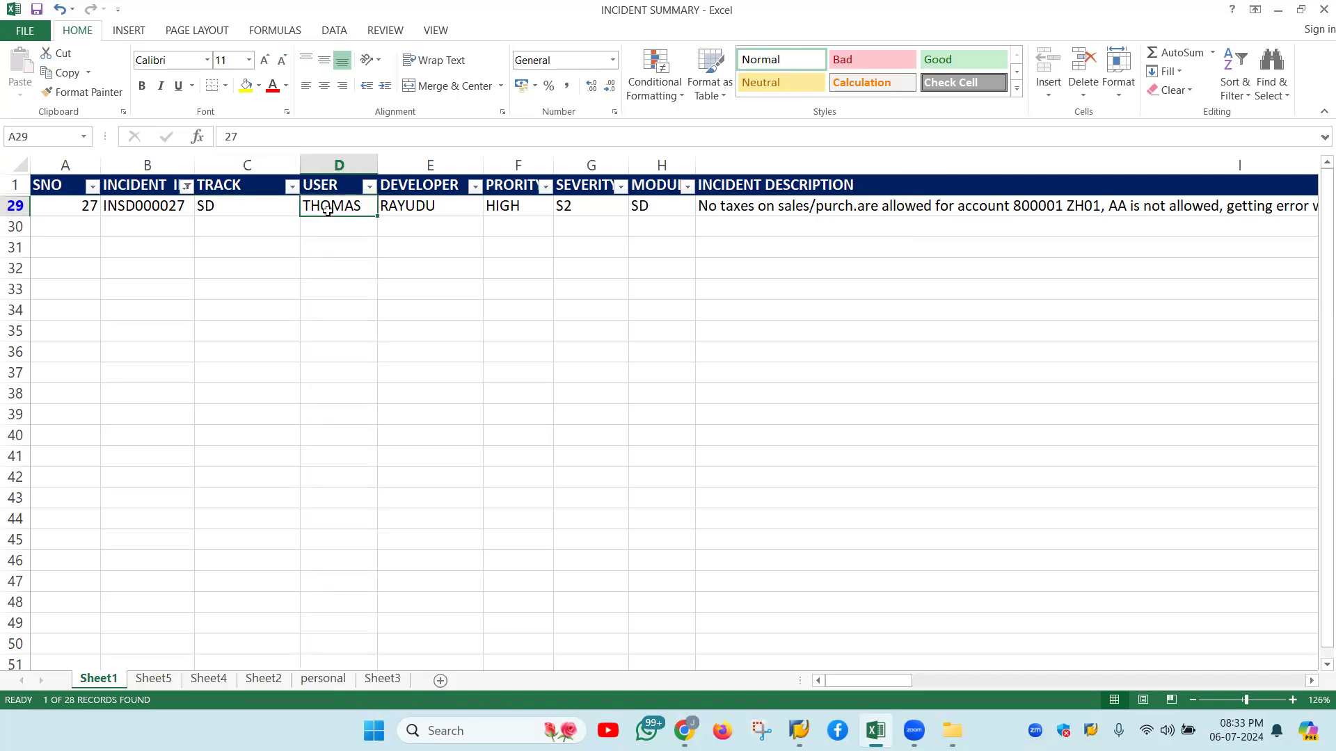
click(406, 205)
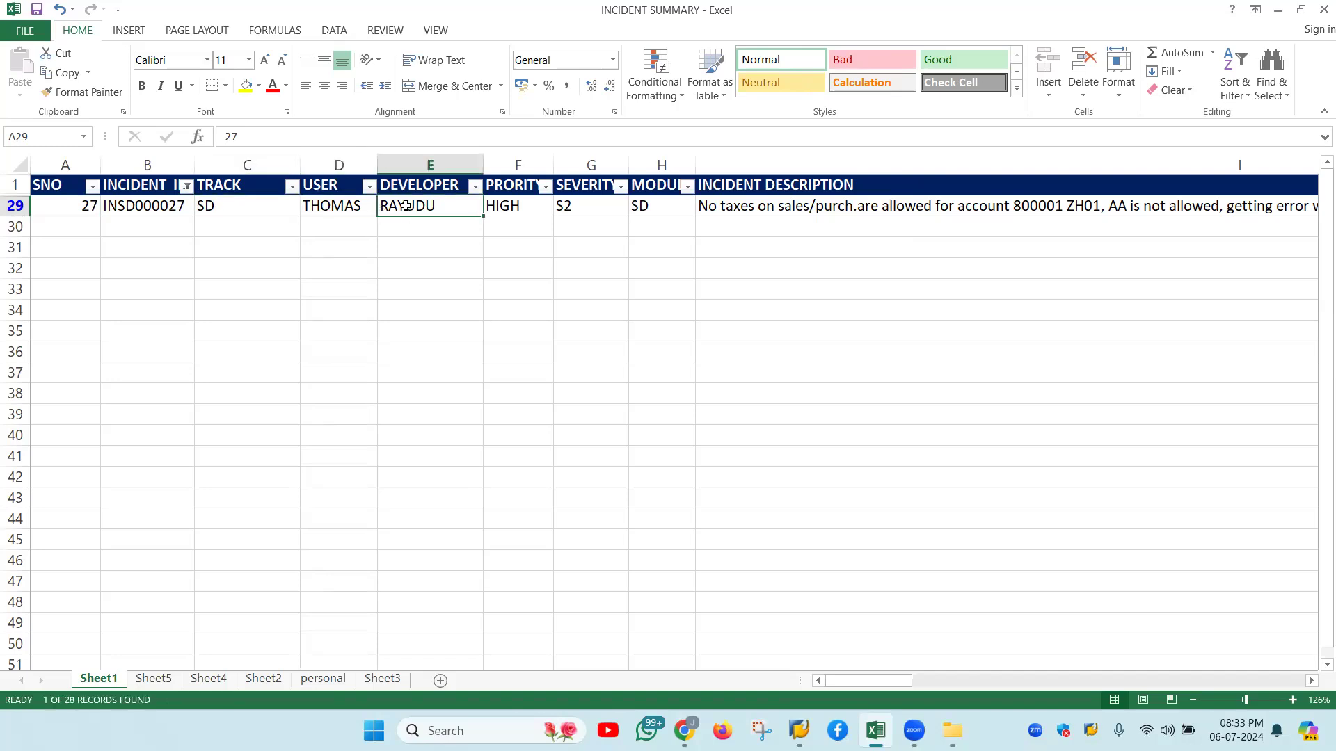
Check incident 27's priority HIGH, severity S2, module SD and status NEW
key(Right)
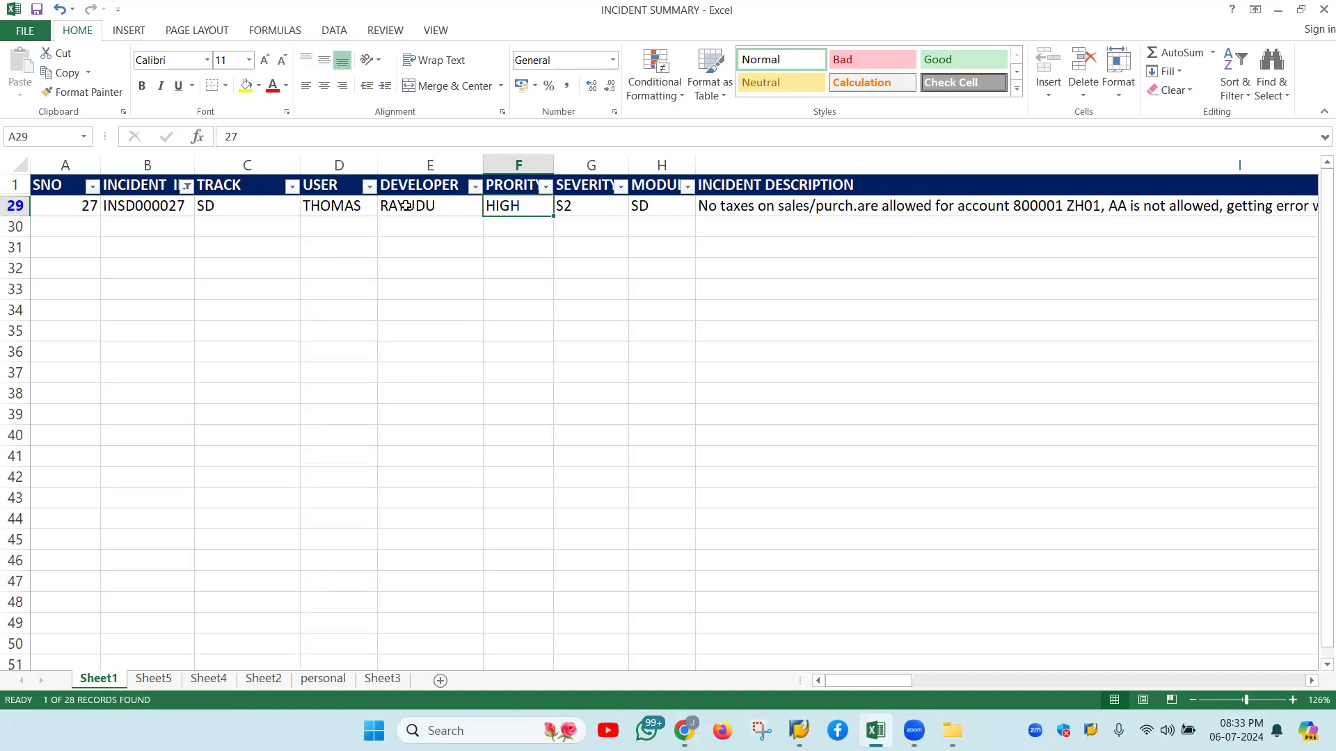
key(Right)
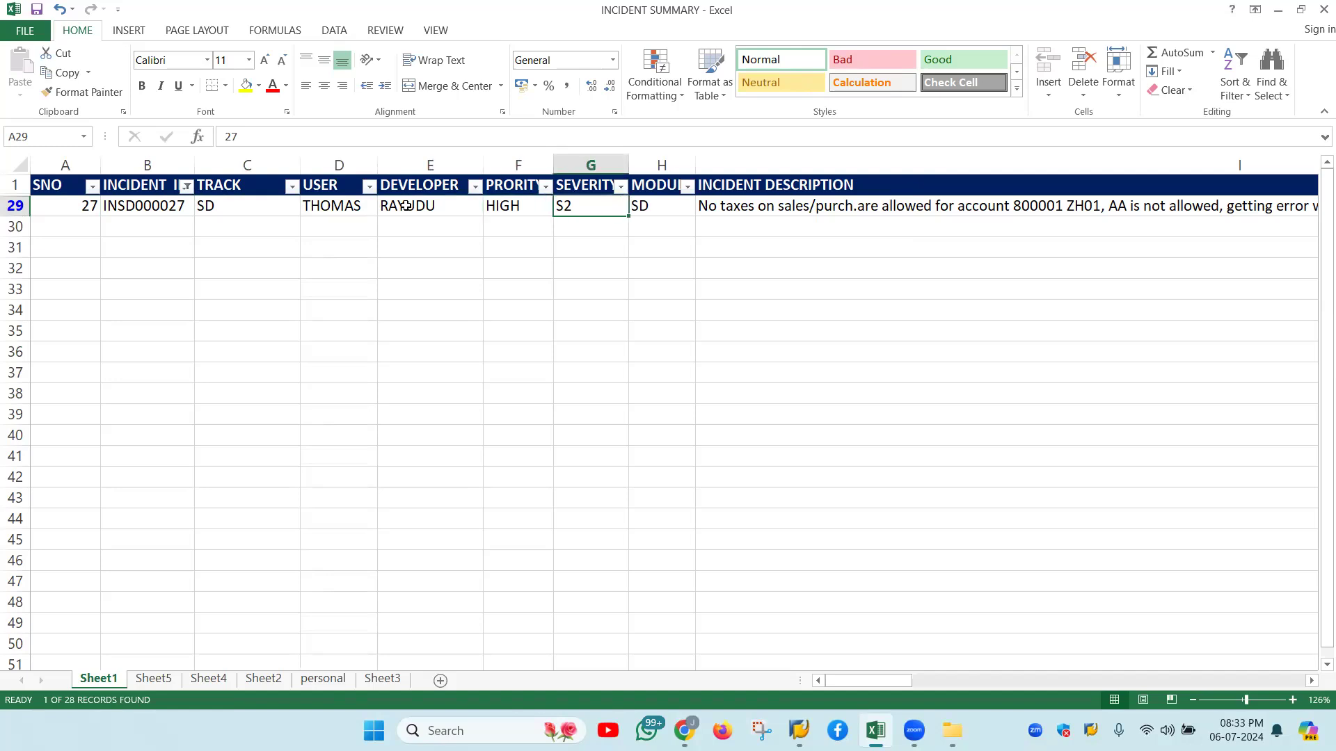
key(Right)
key(Left)
key(Left)
key(Left)
key(Right)
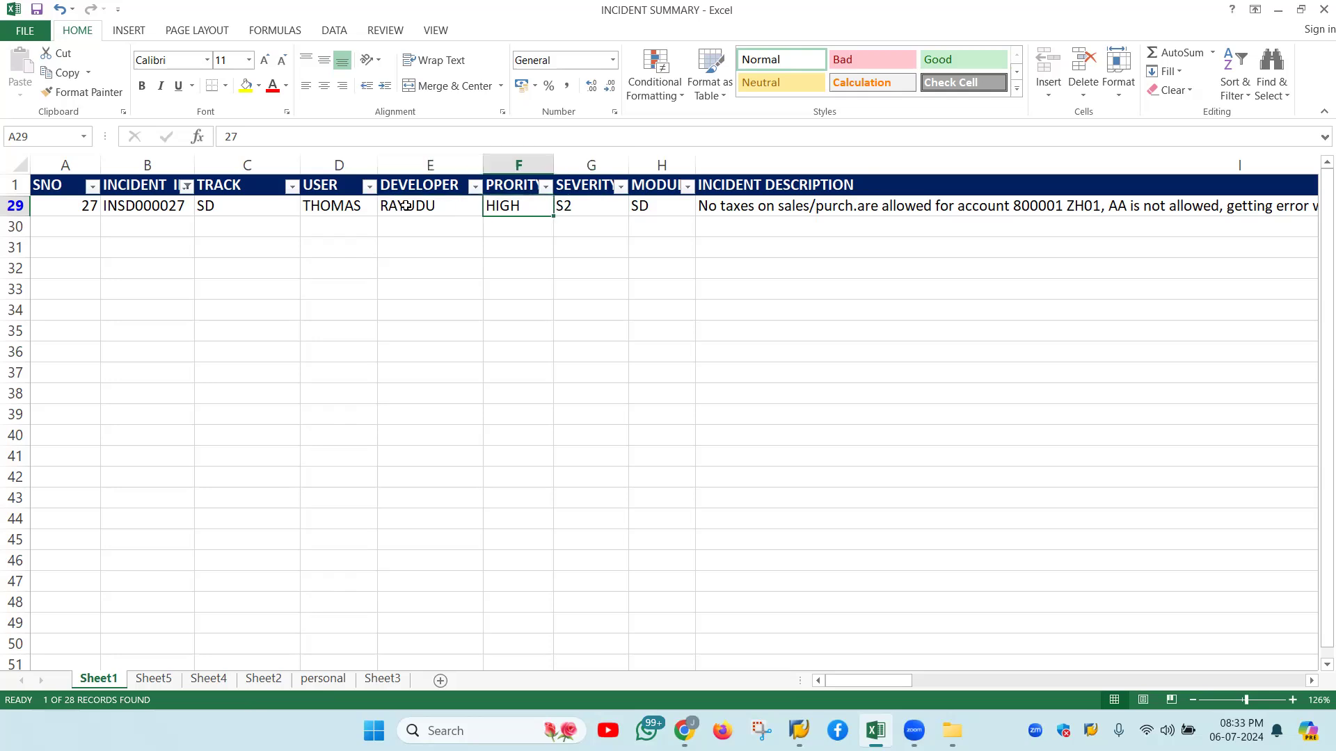
key(Left)
key(Right)
key(Right)
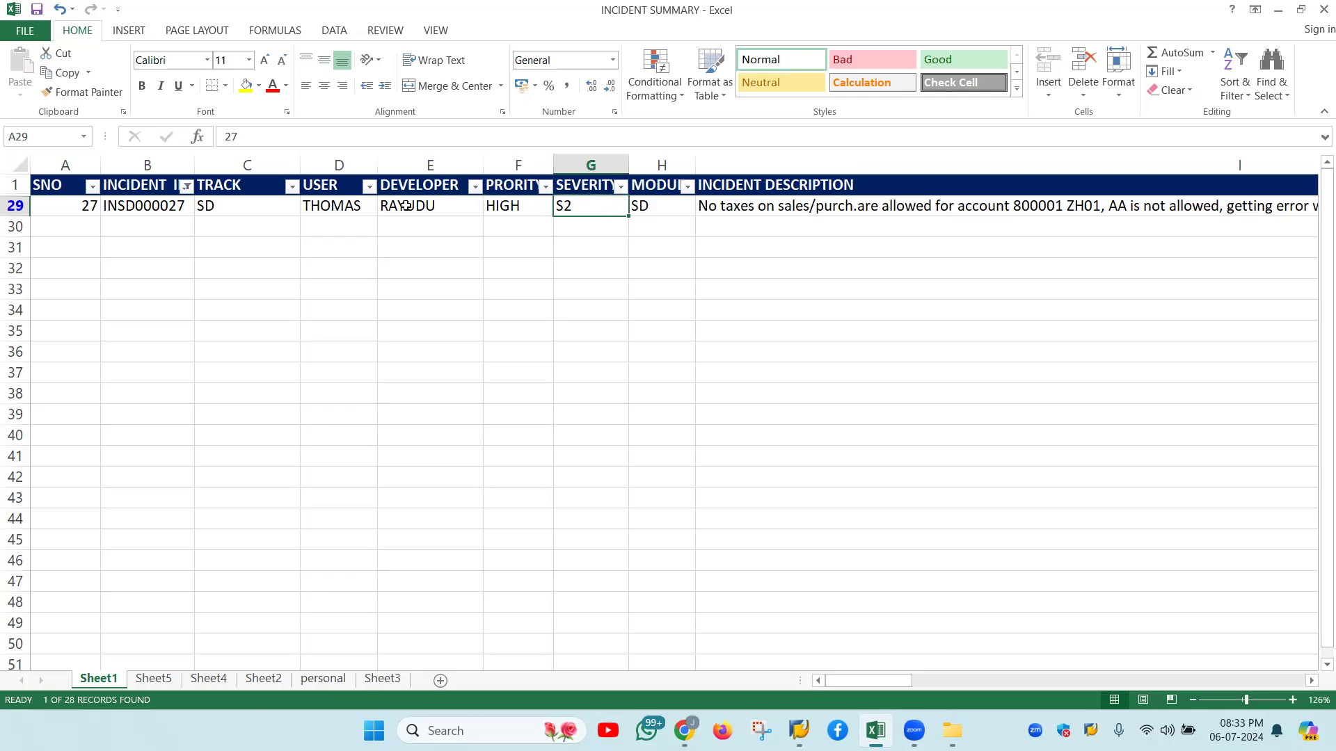
key(Left)
key(Right)
key(Right)
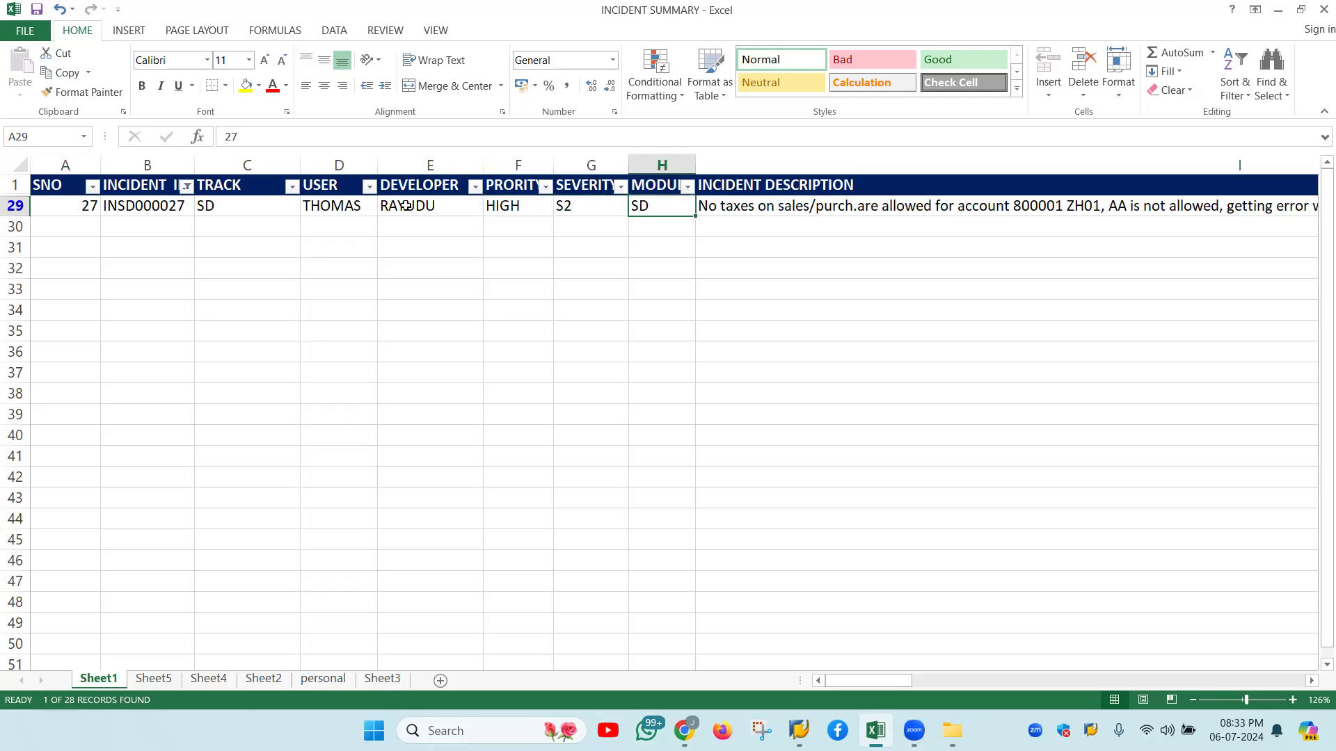
key(Left)
Read incident 27's description along row 29, then bring the Udemy courses page forward
key(Right)
key(Right)
key(Right)
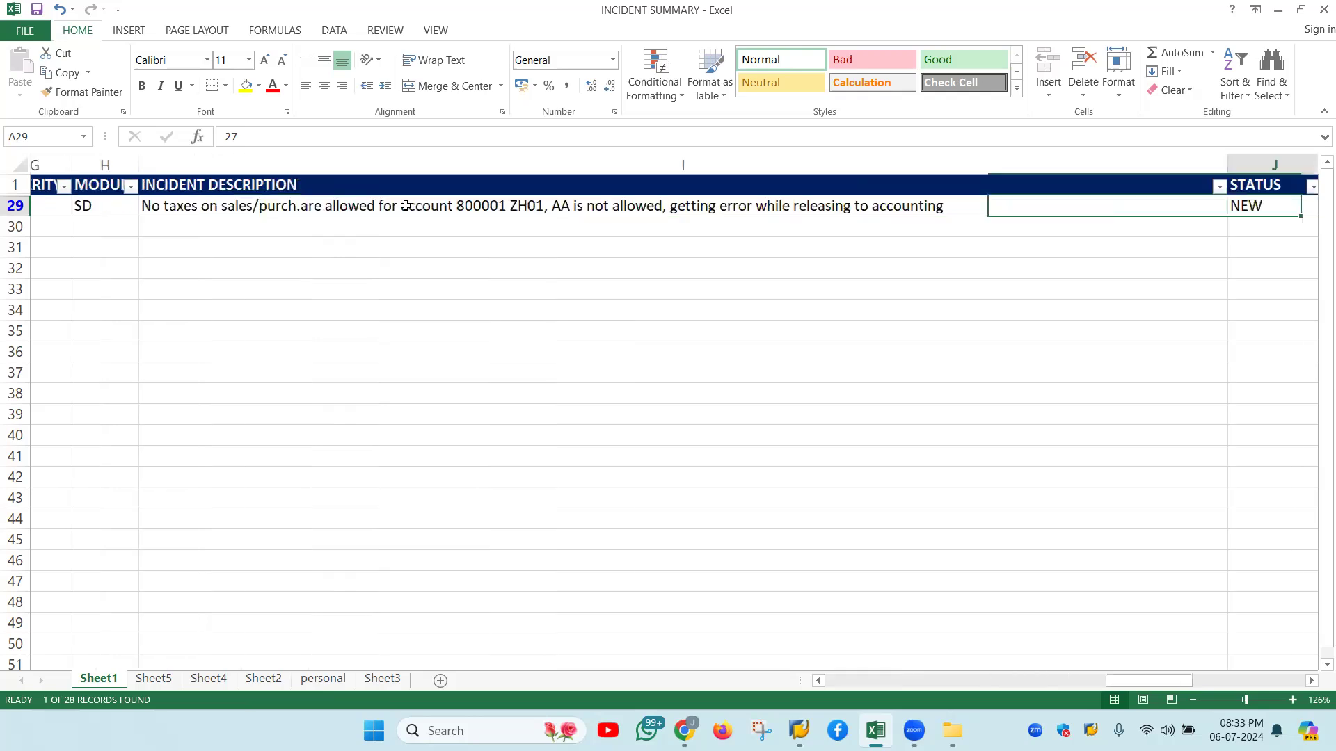
key(Left)
key(Home)
key(Right)
key(Right)
key(Right)
key(Right)
key(Right)
key(Right)
key(Right)
key(Right)
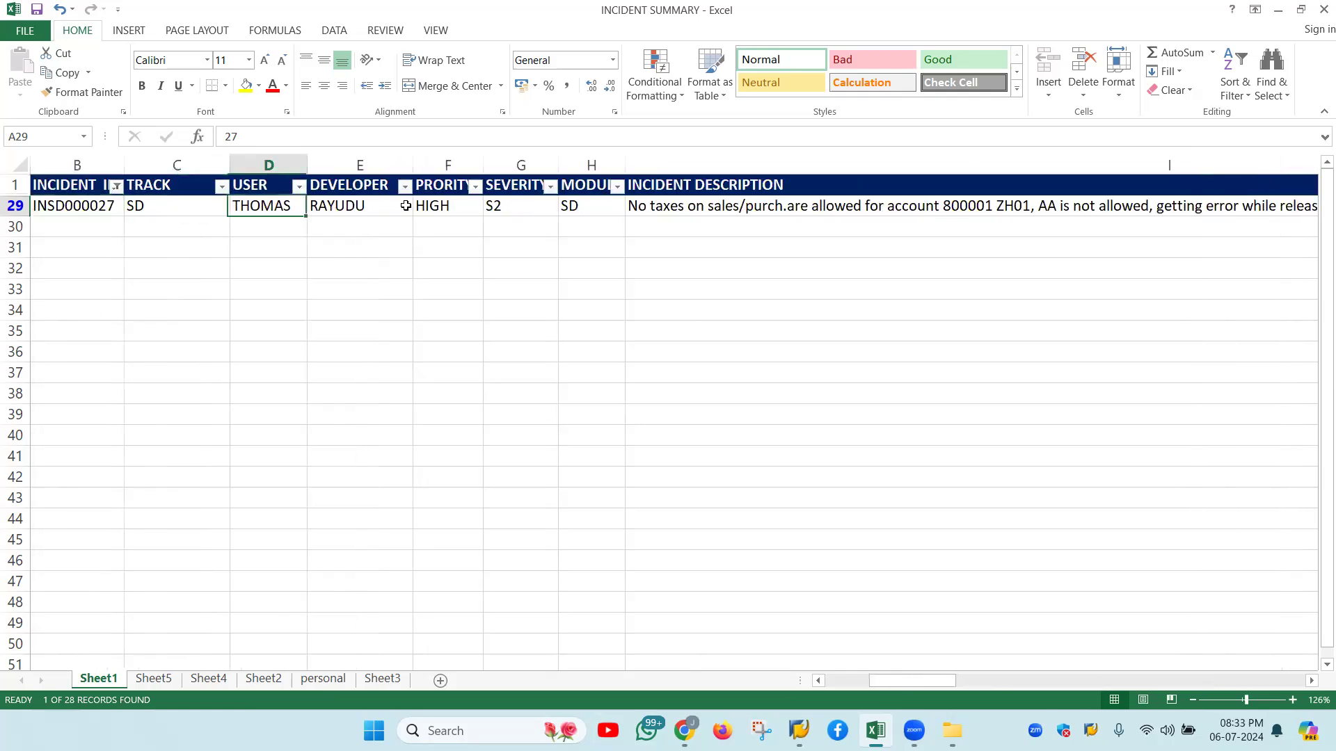
key(Right)
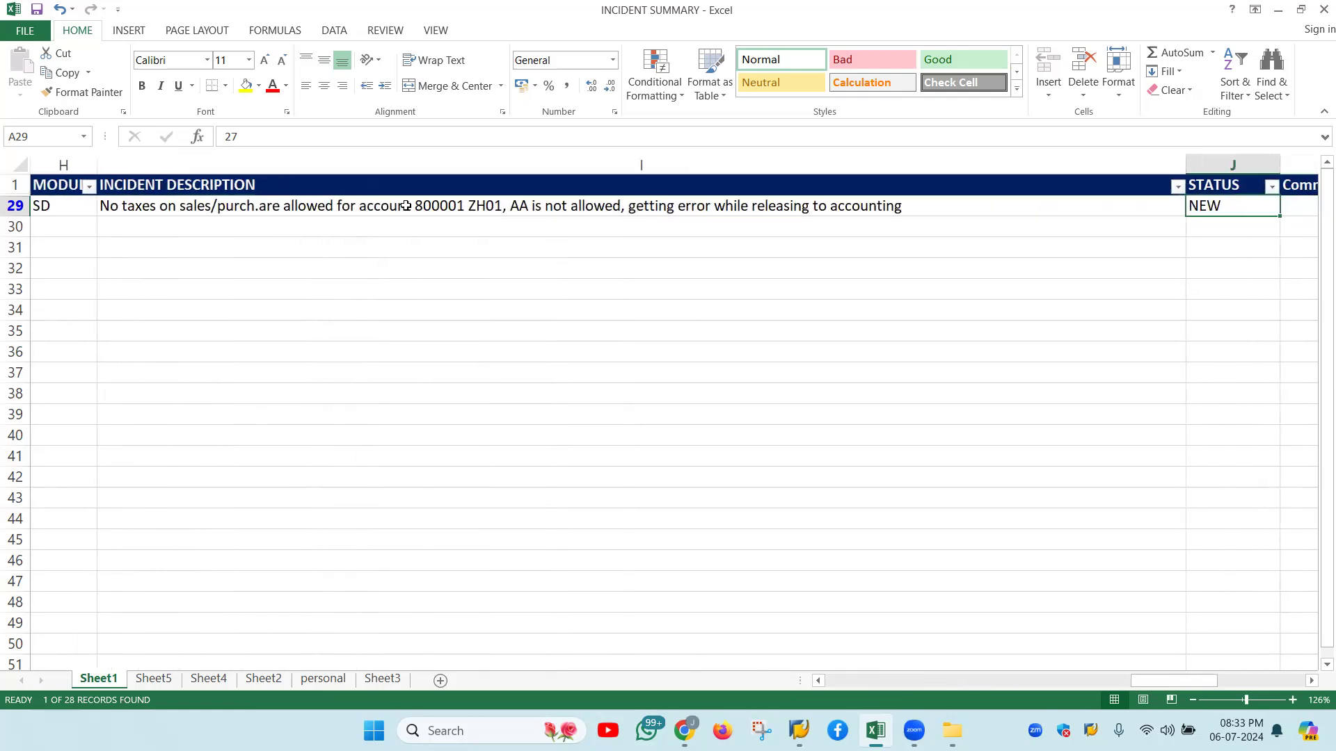
key(Left)
key(Left)
key(Left)
key(Left)
key(Left)
key(Left)
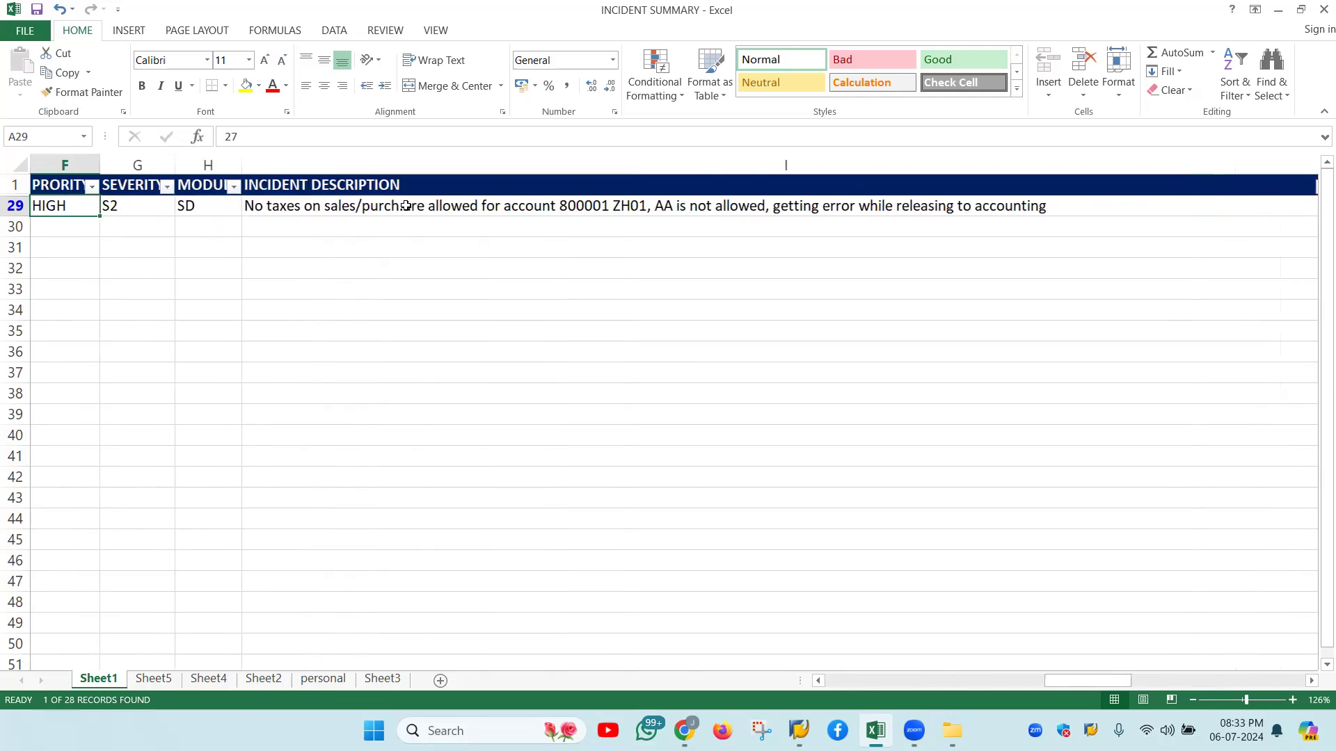
key(Right)
key(Right)
key(Right)
key(Right)
key(Right)
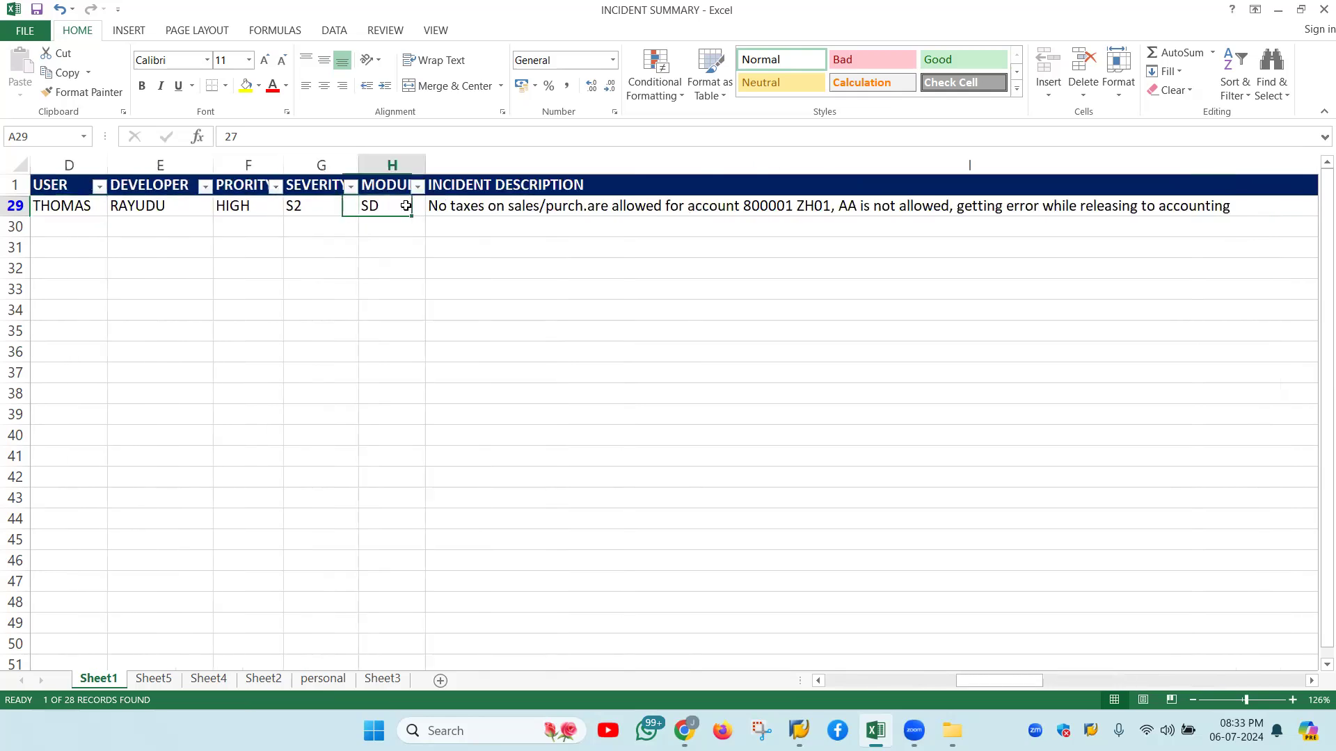
key(Left)
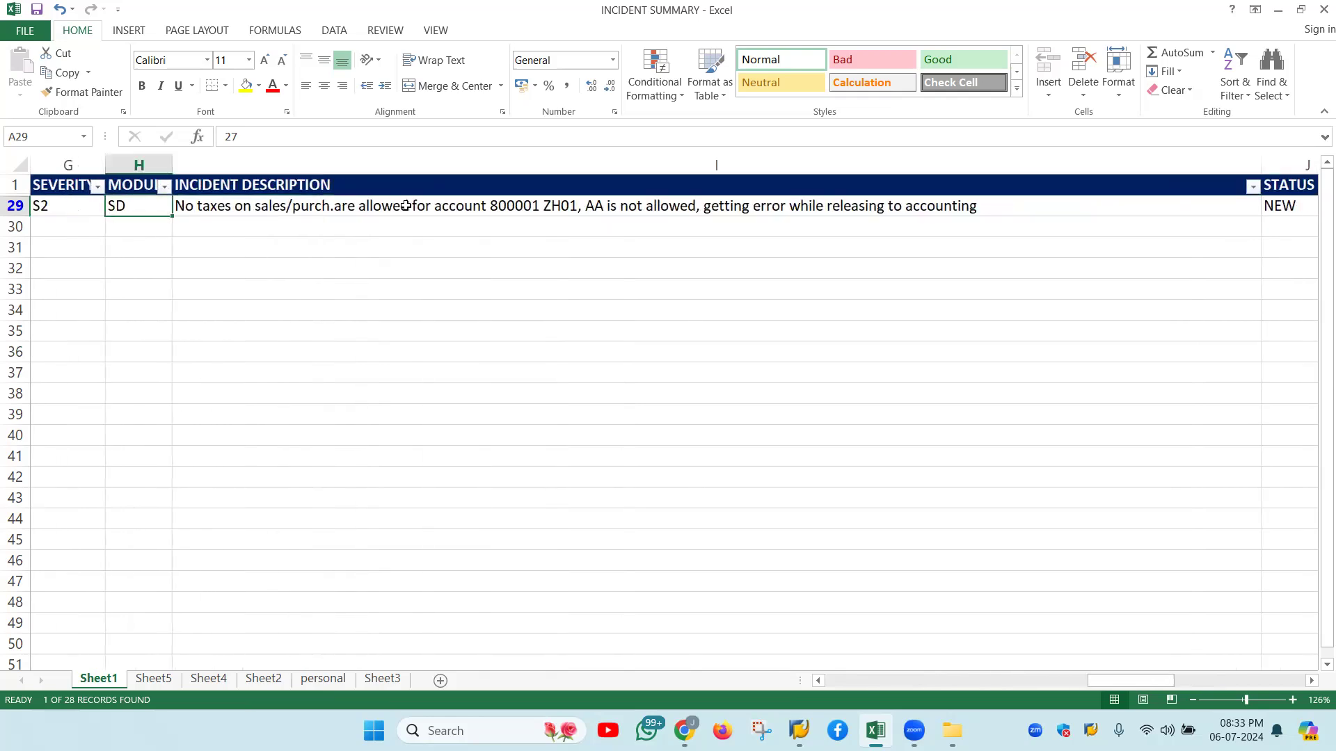
key(Right)
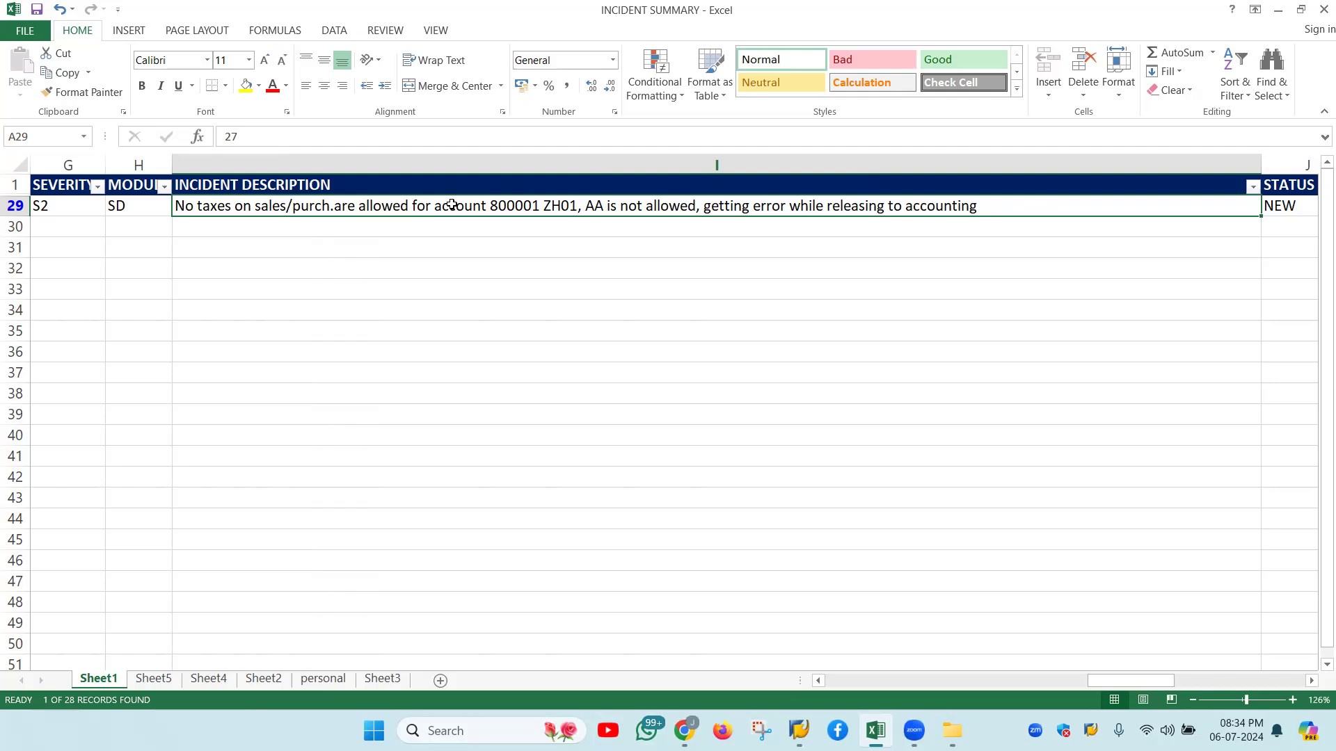
key(Left)
key(Left)
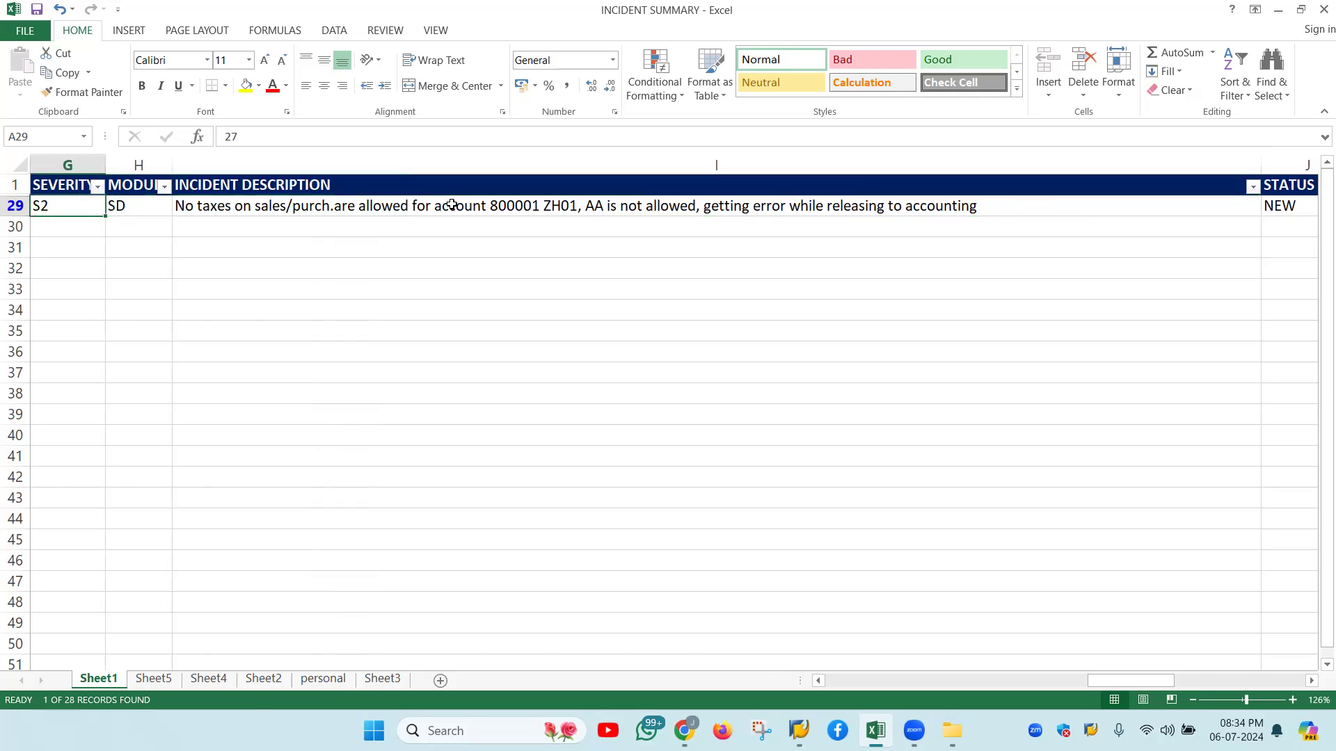
key(Left)
key(Left)
key(Right)
key(Right)
key(Right)
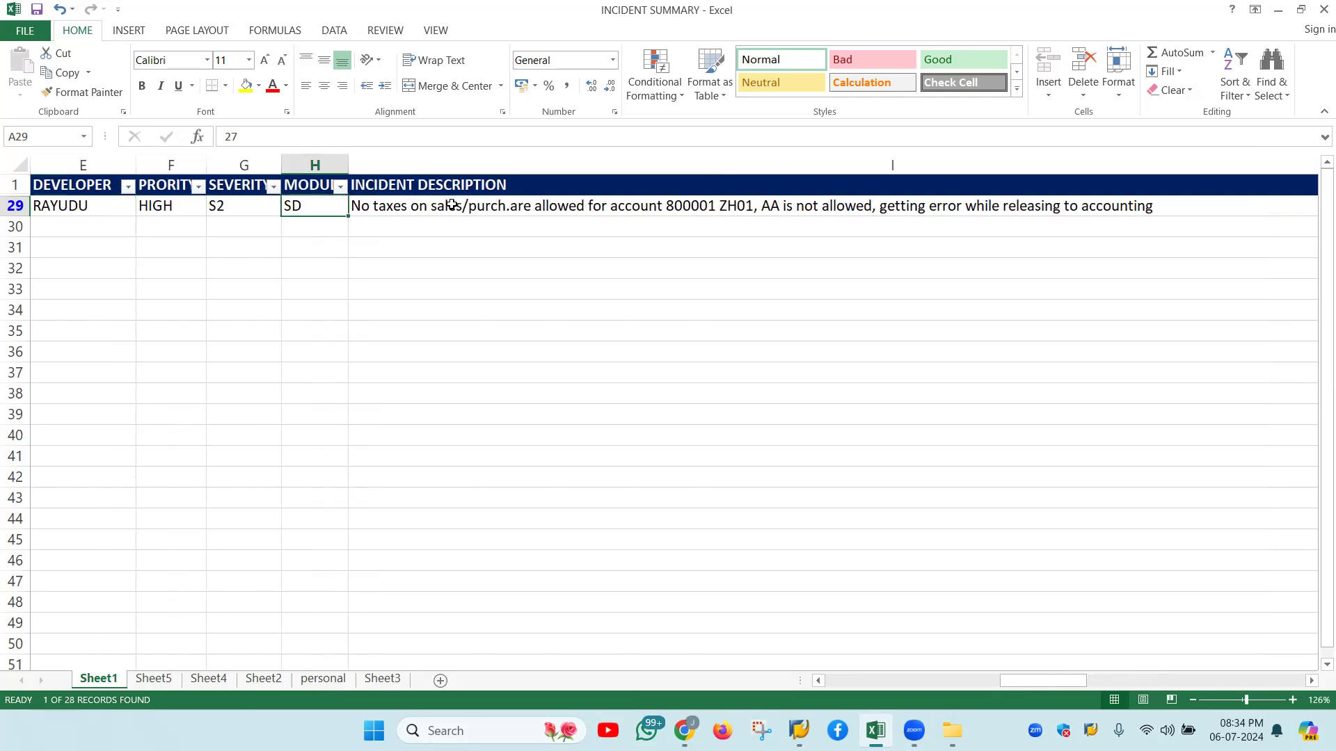
key(Right)
key(Right)
key(Left)
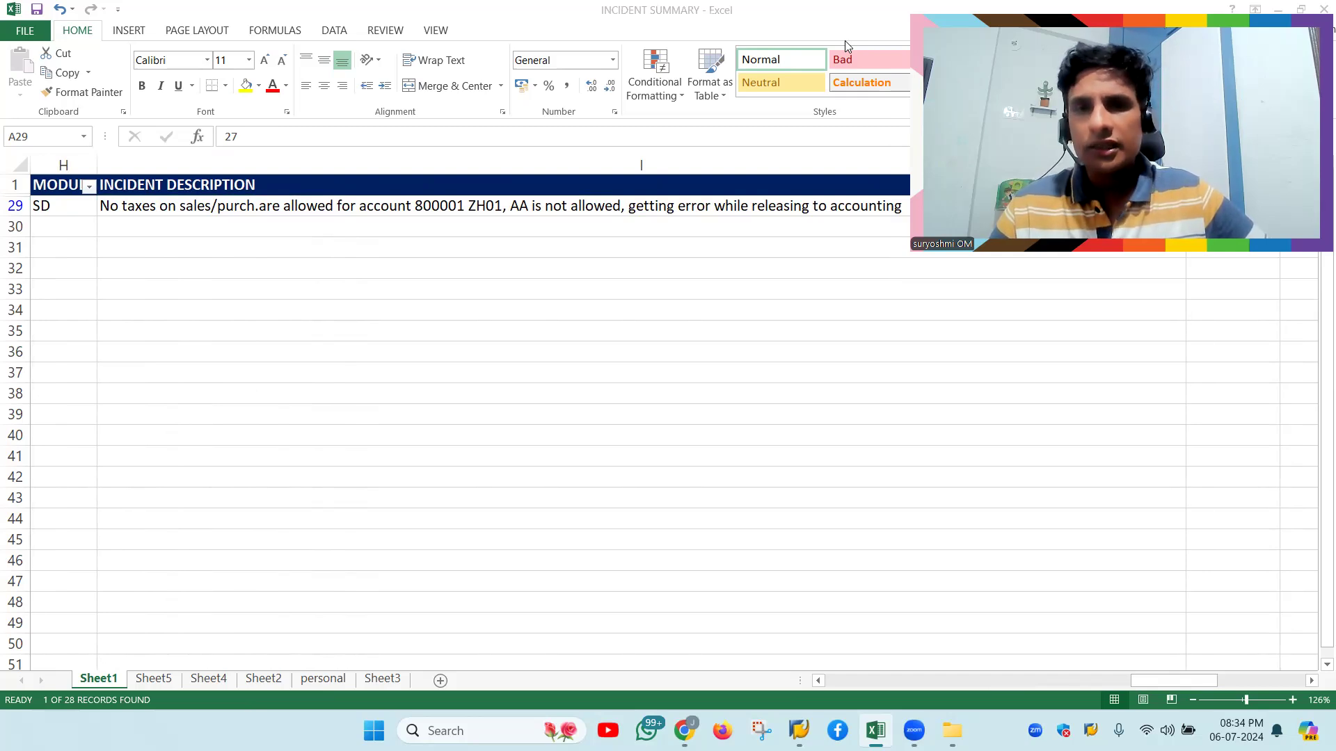
key(alt+Tab)
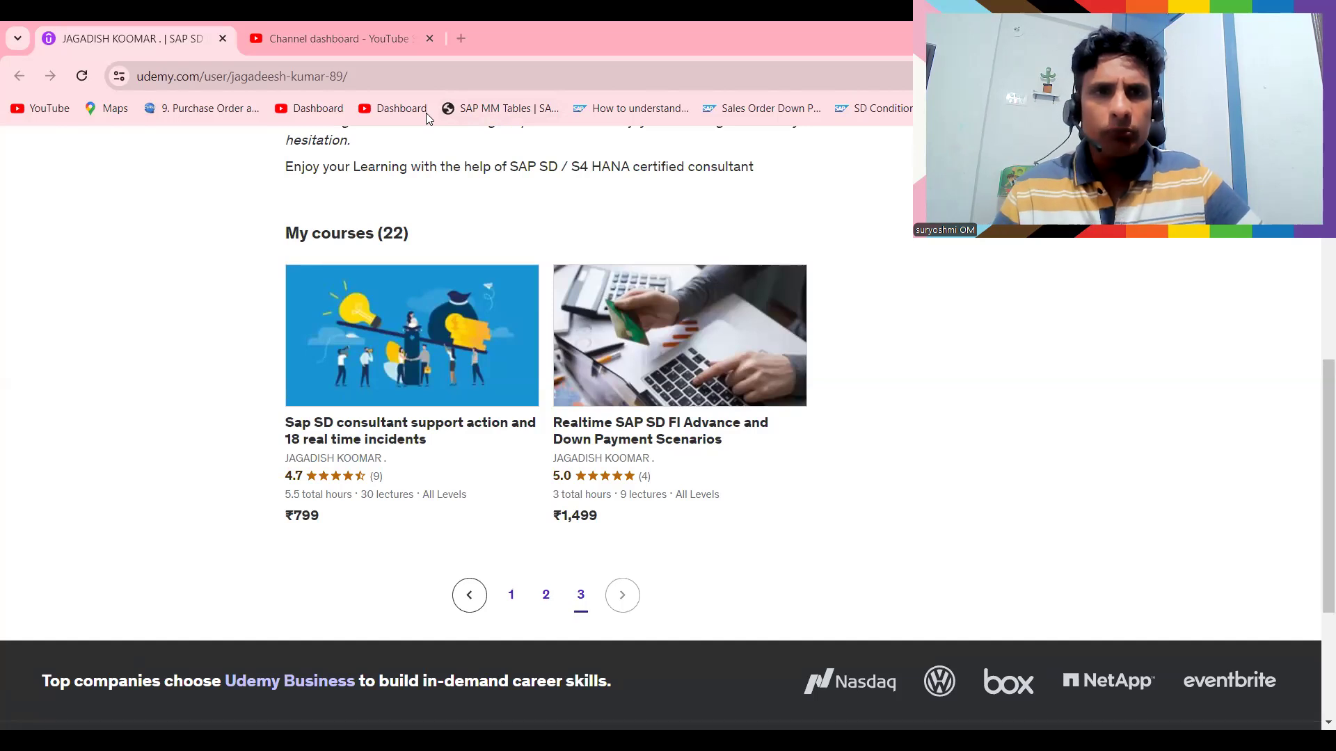
Open VF02 in SAP and recall recent billing document 89000036
key(alt+Tab)
text(/nvf02)
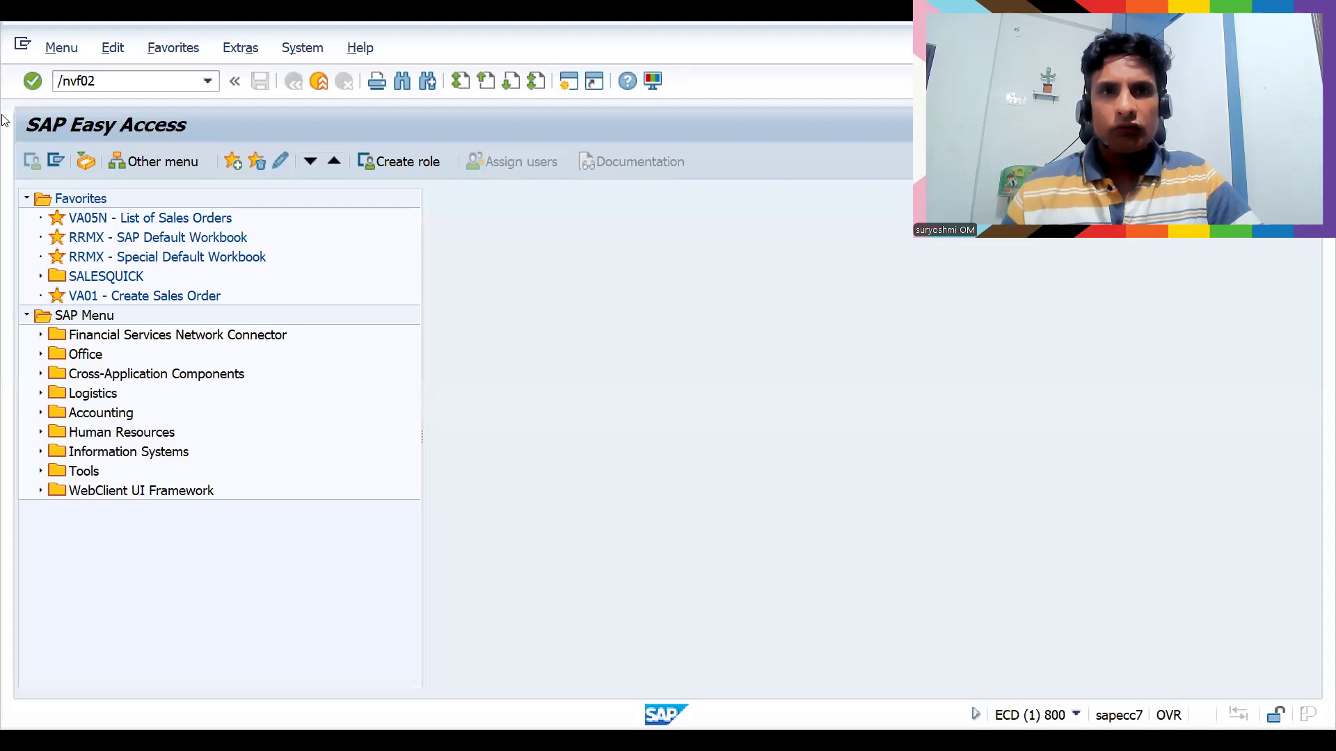
key(Return)
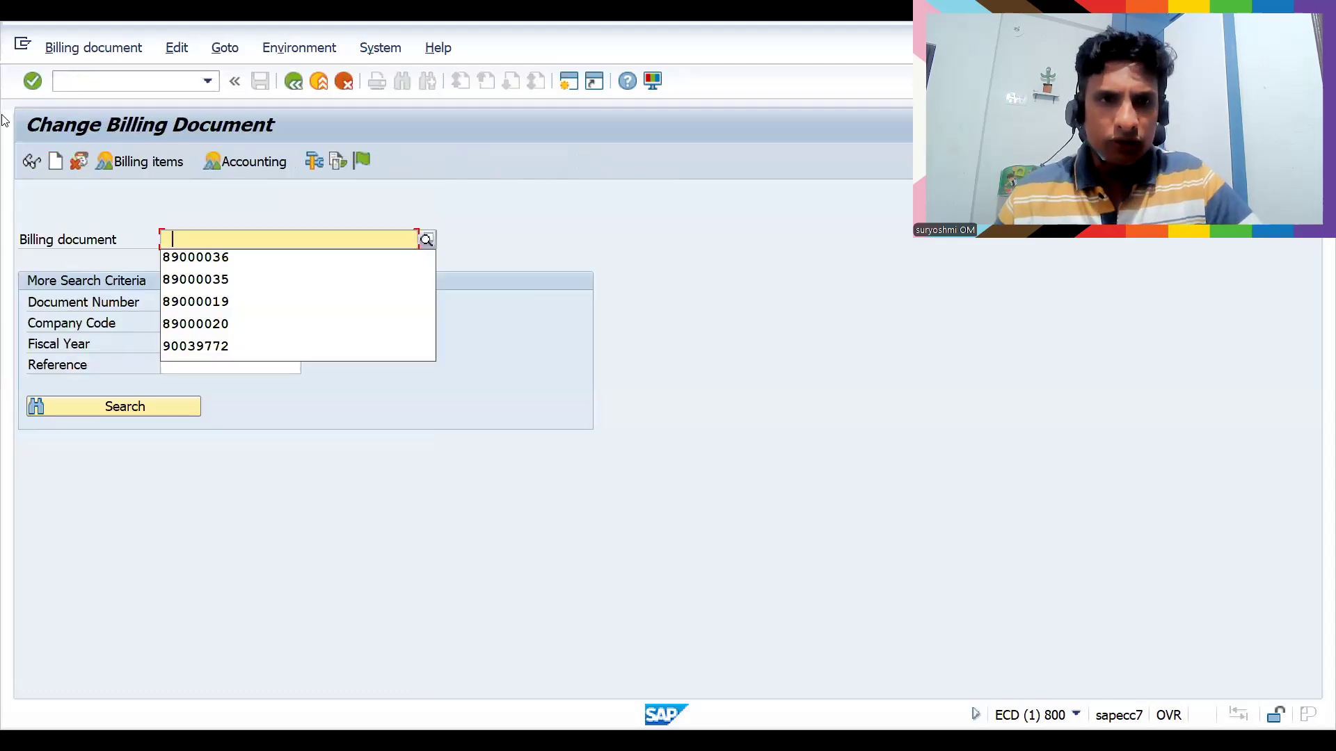
key(Down)
key(Return)
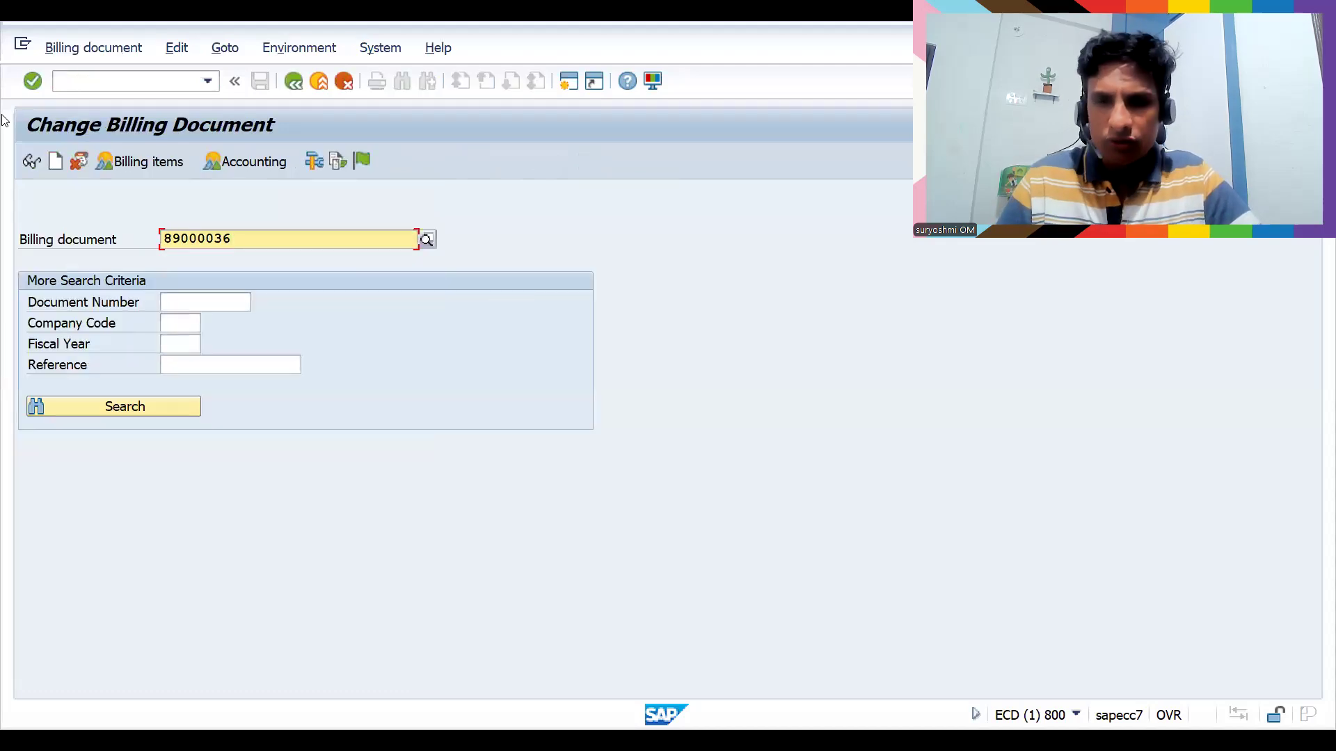
Load billing document 89000042, check its items, and release it to accounting
key(BackSpace)
key(BackSpace)
text(42)
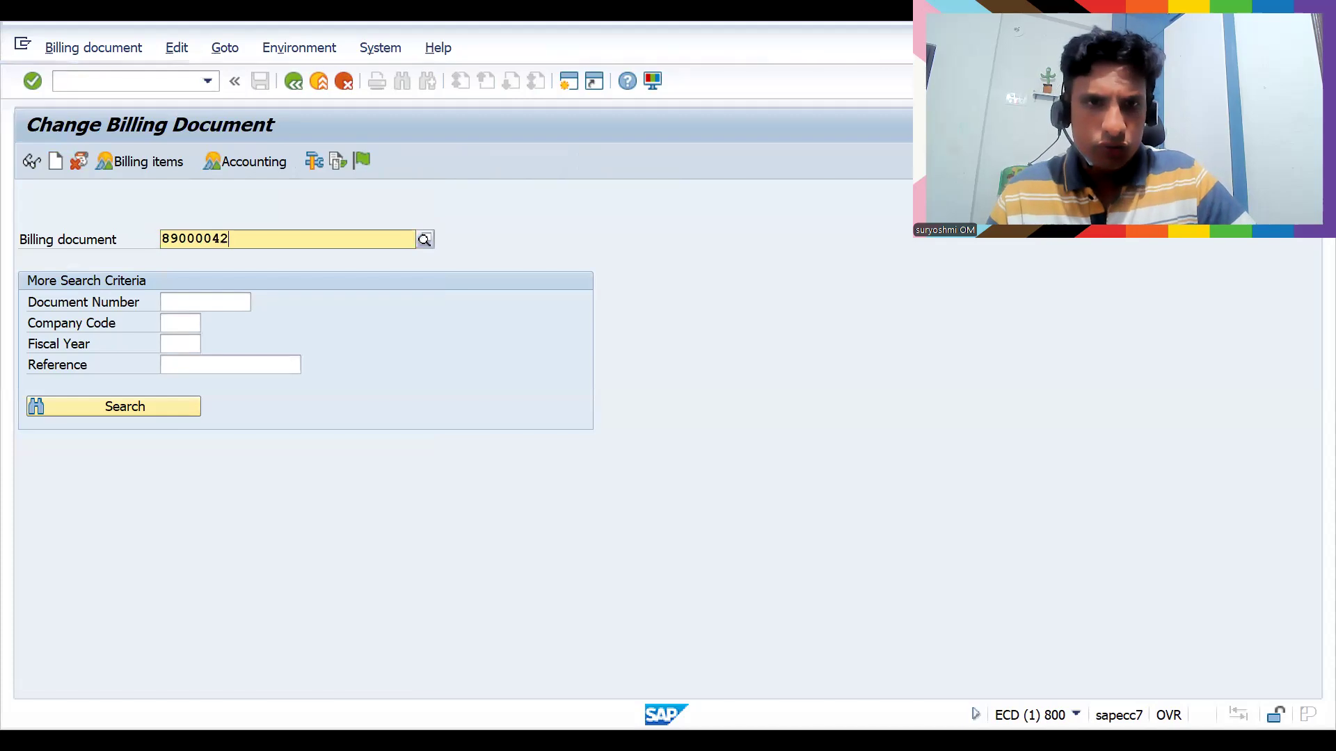
key(Return)
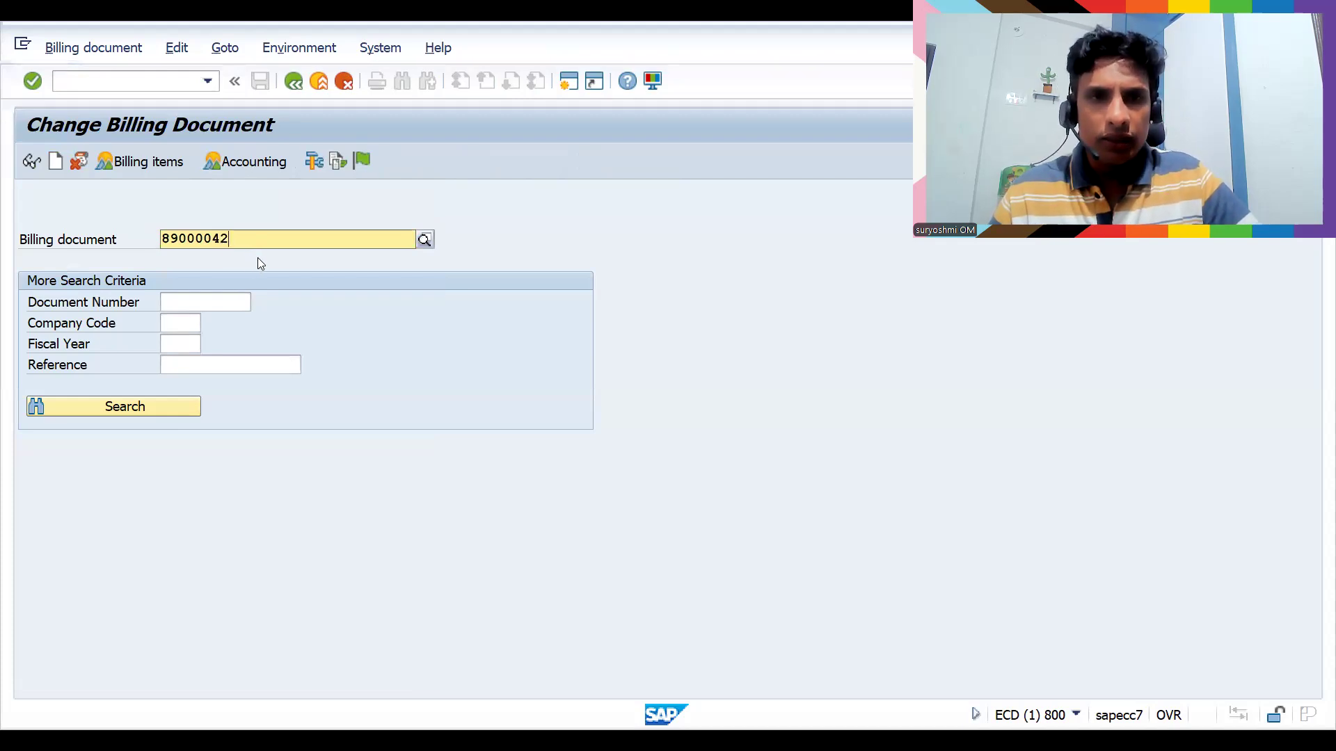
key(Return)
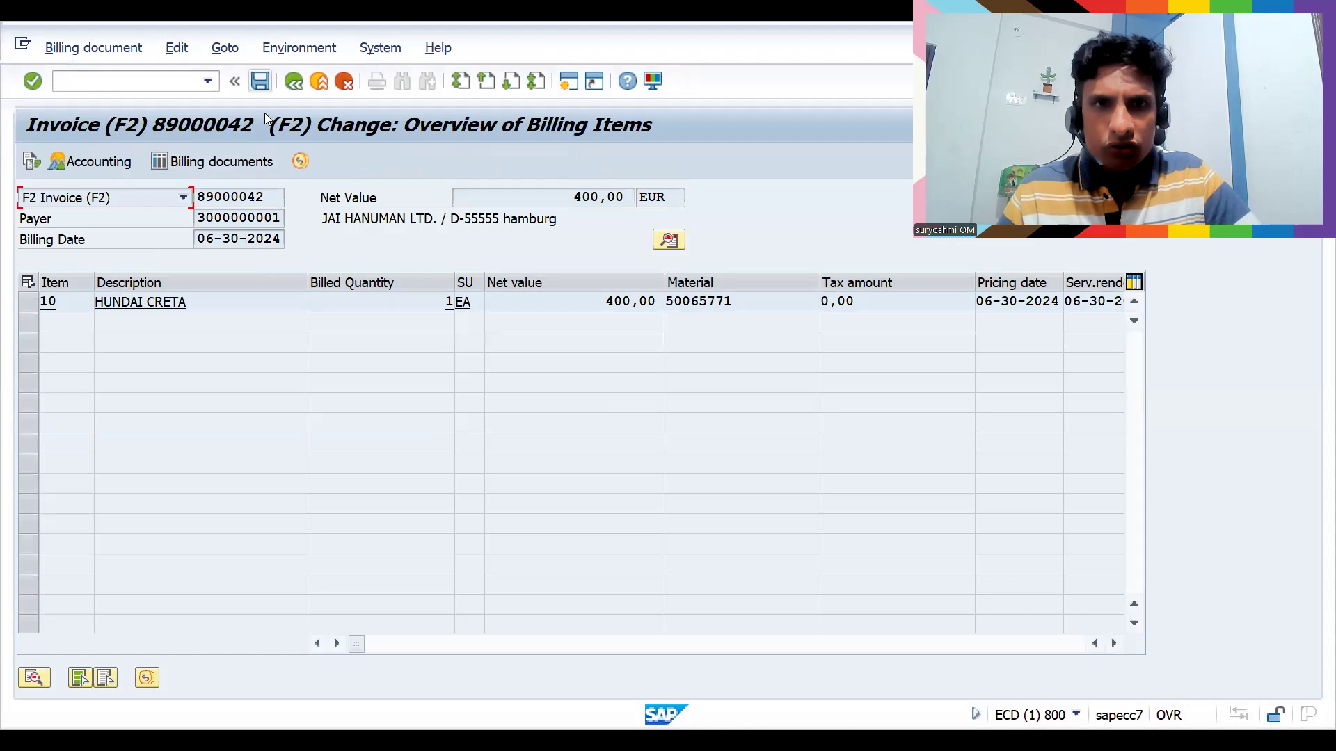
key(F3)
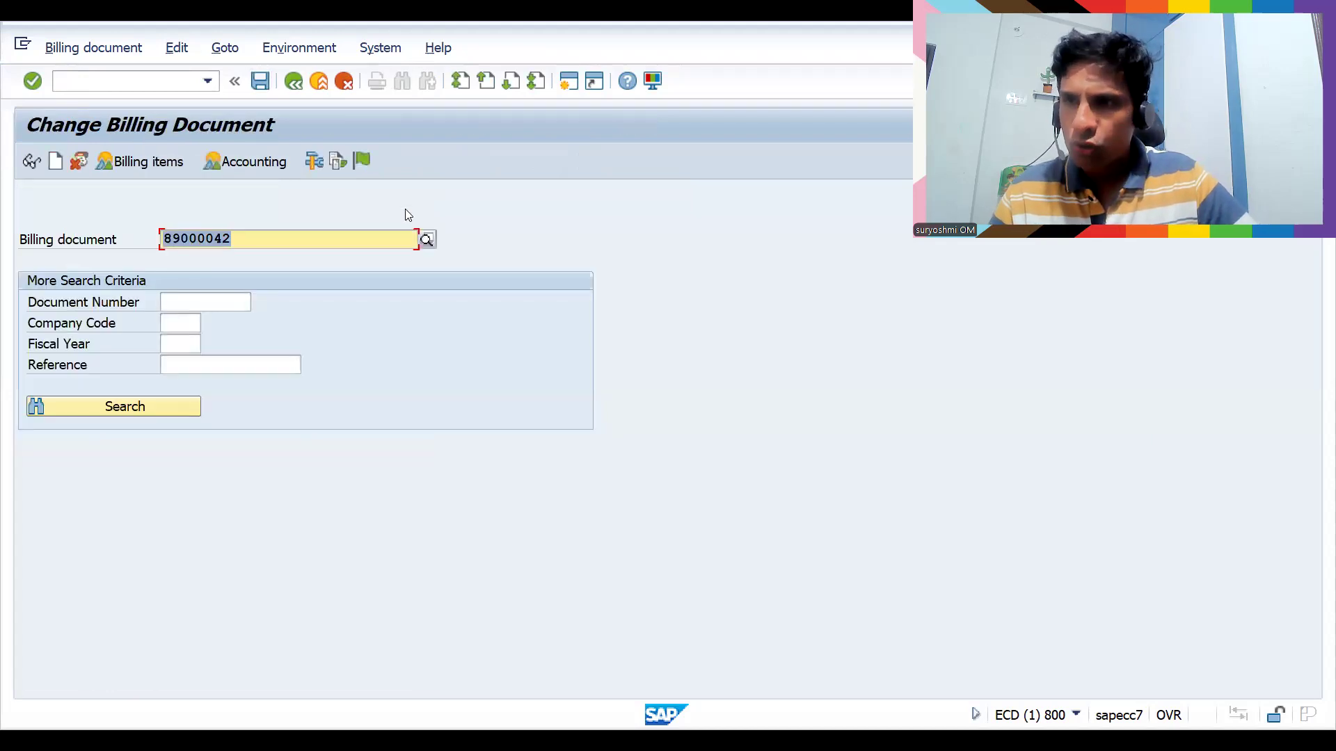
key(Return)
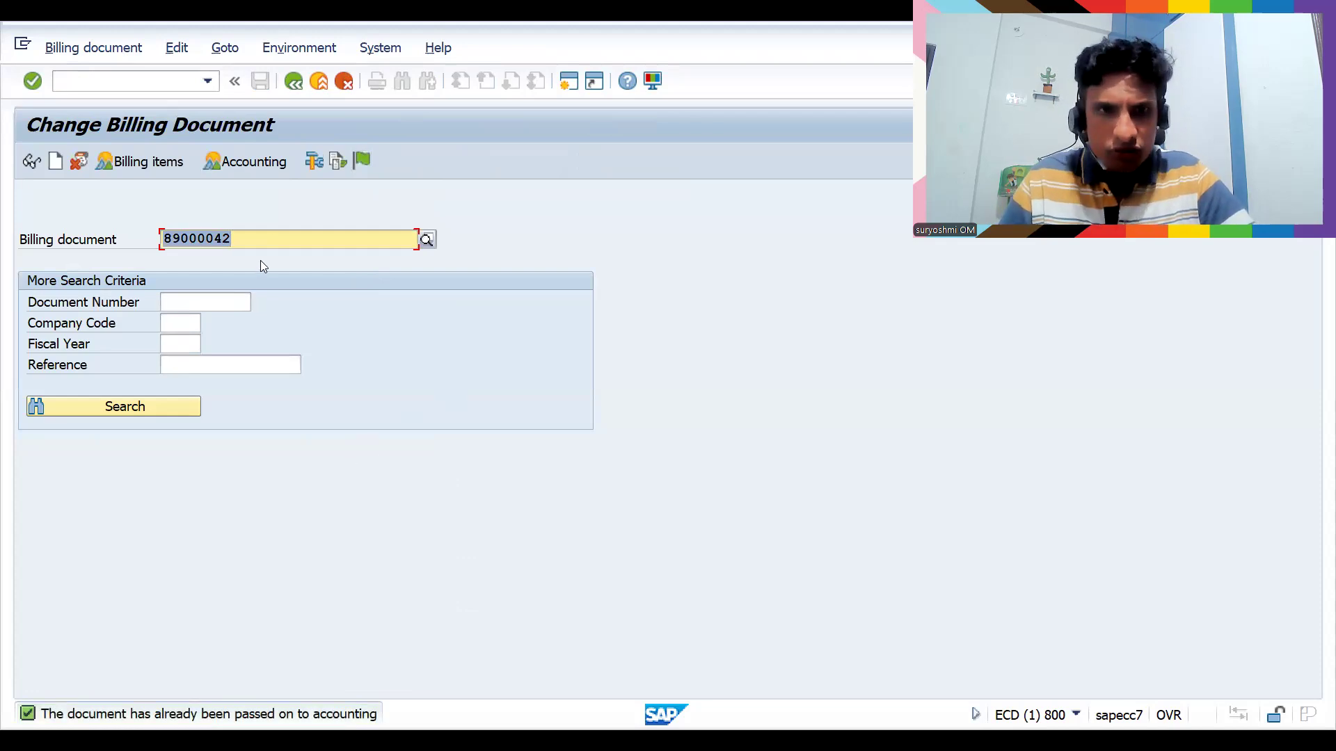
Change the document number to 89000043 and submit it for processing
click(254, 238)
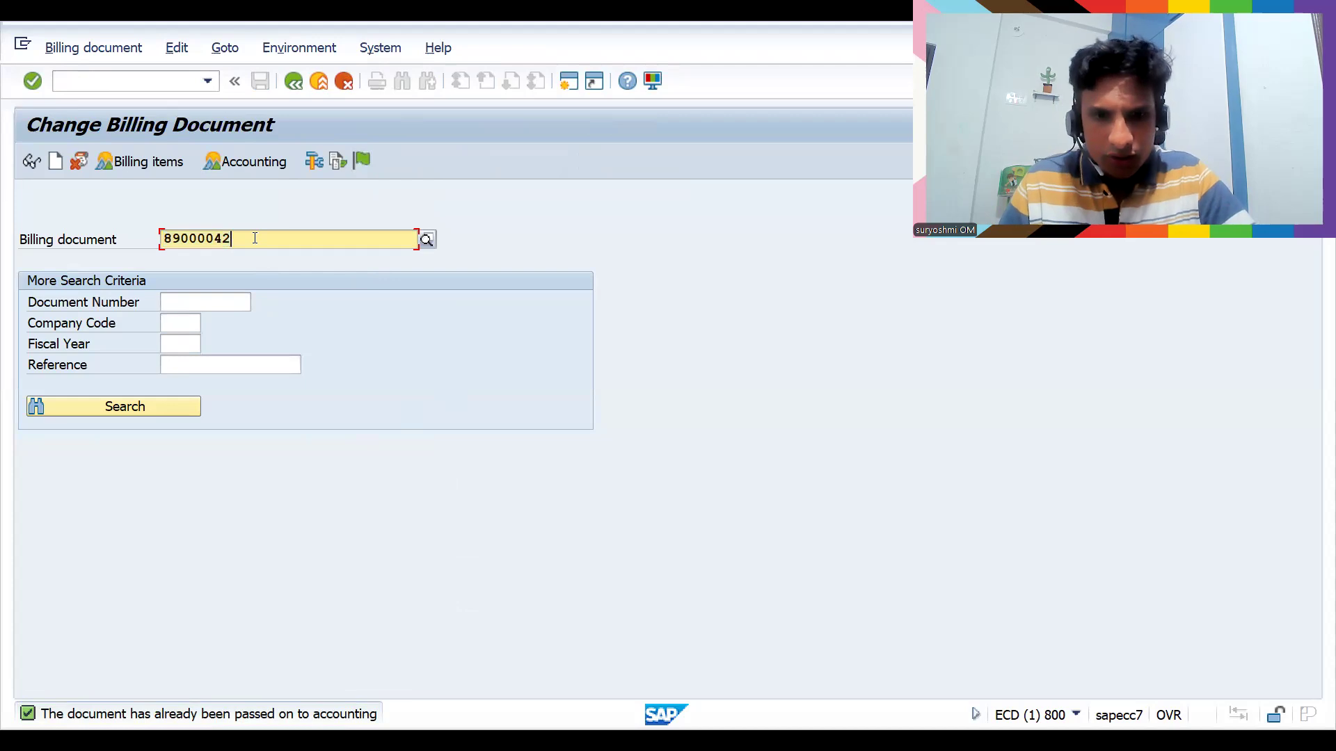
key(BackSpace)
text(3)
key(Return)
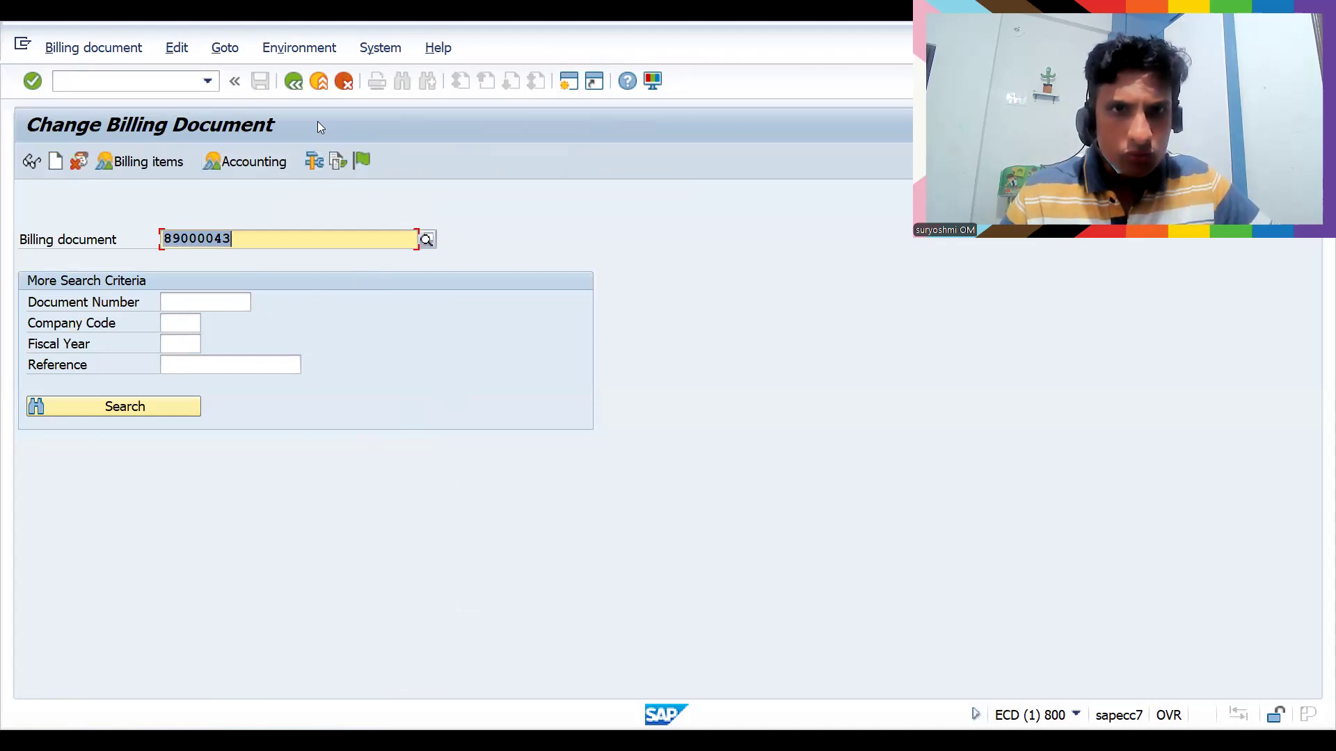
key(Return)
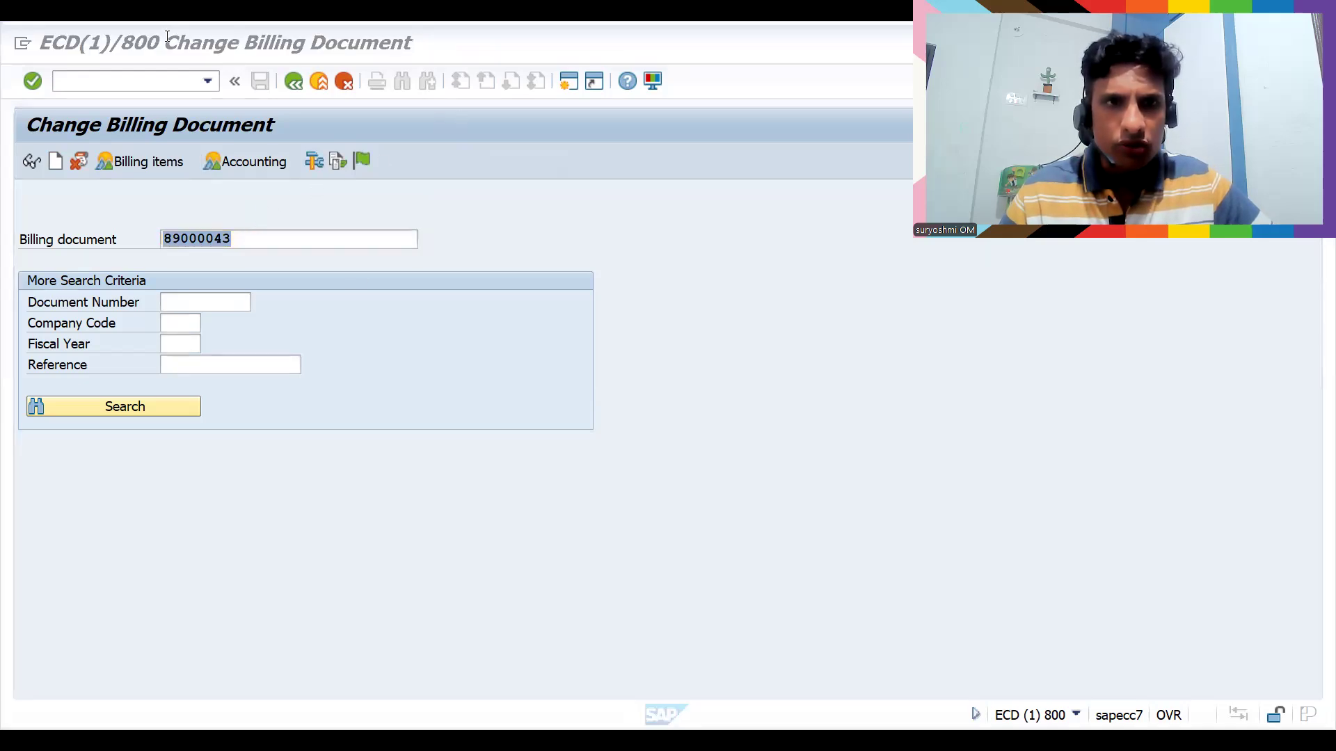
Open SE16N with table VBRK
click(134, 82)
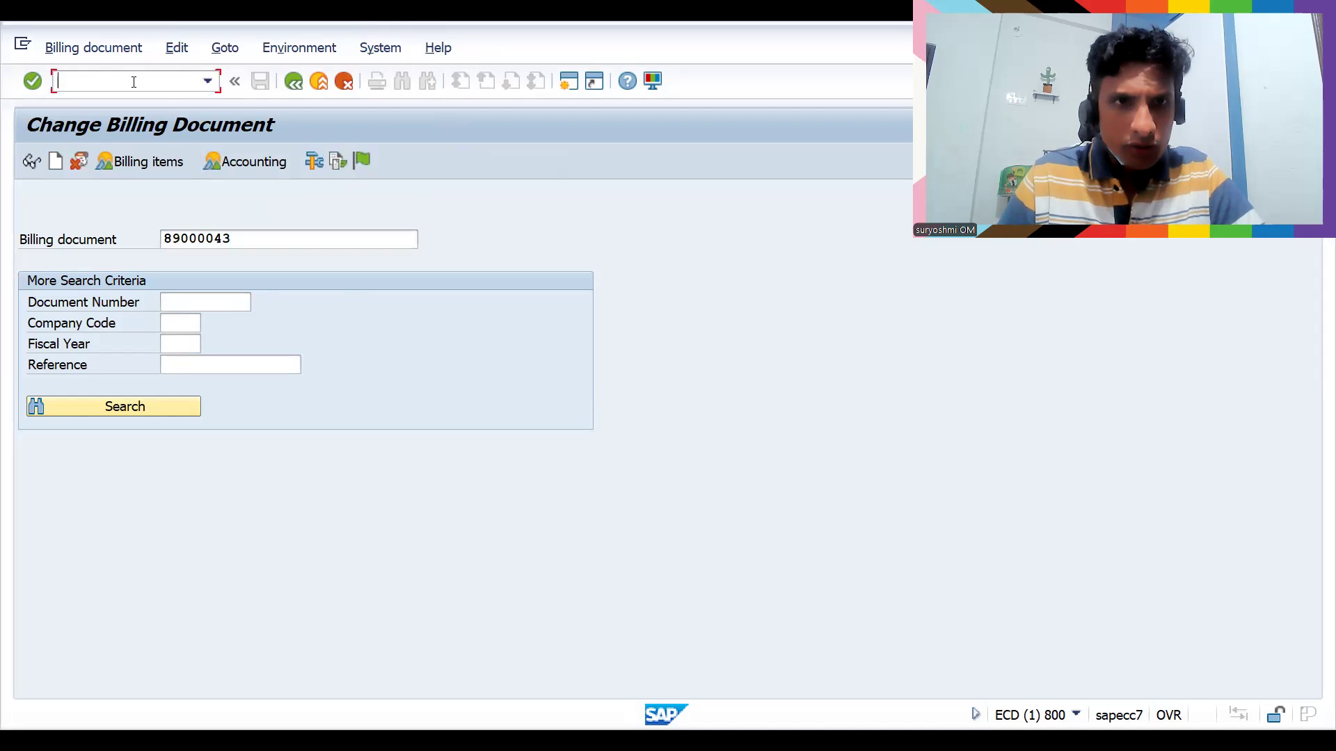
text(/nse16n)
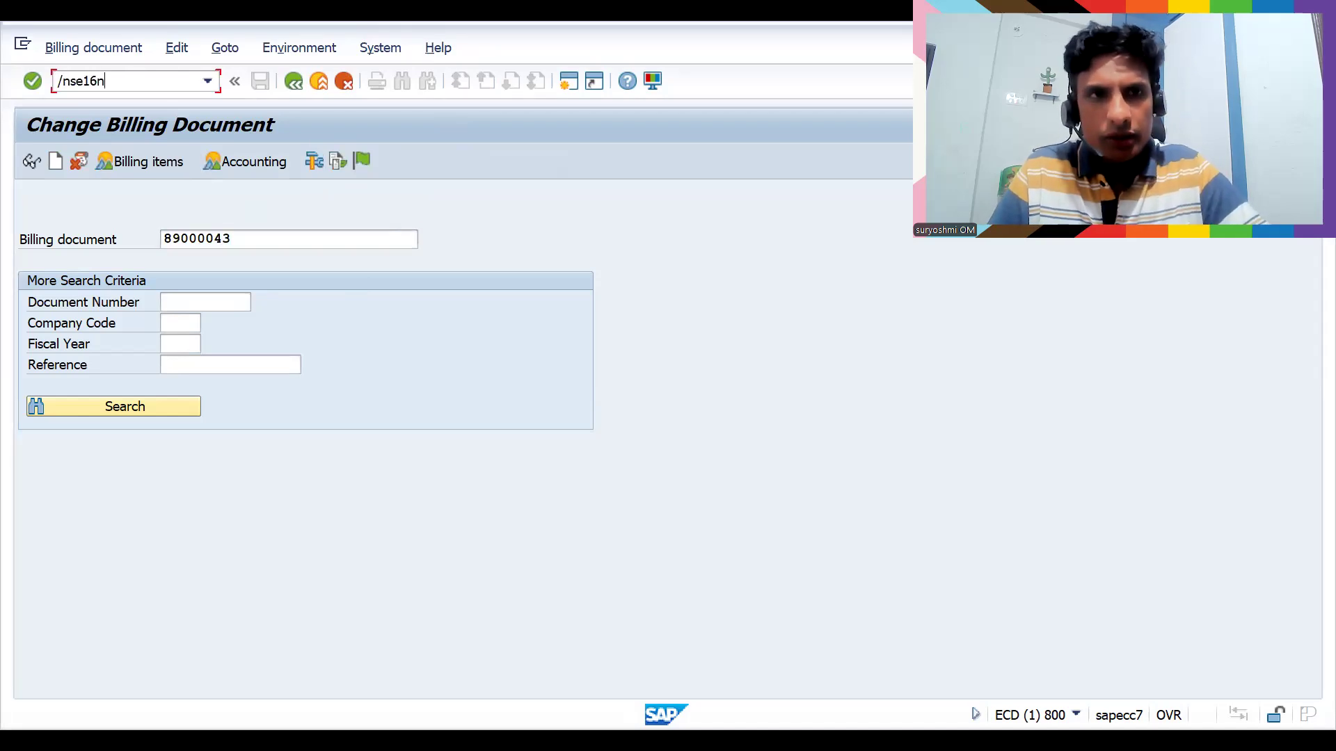
key(Return)
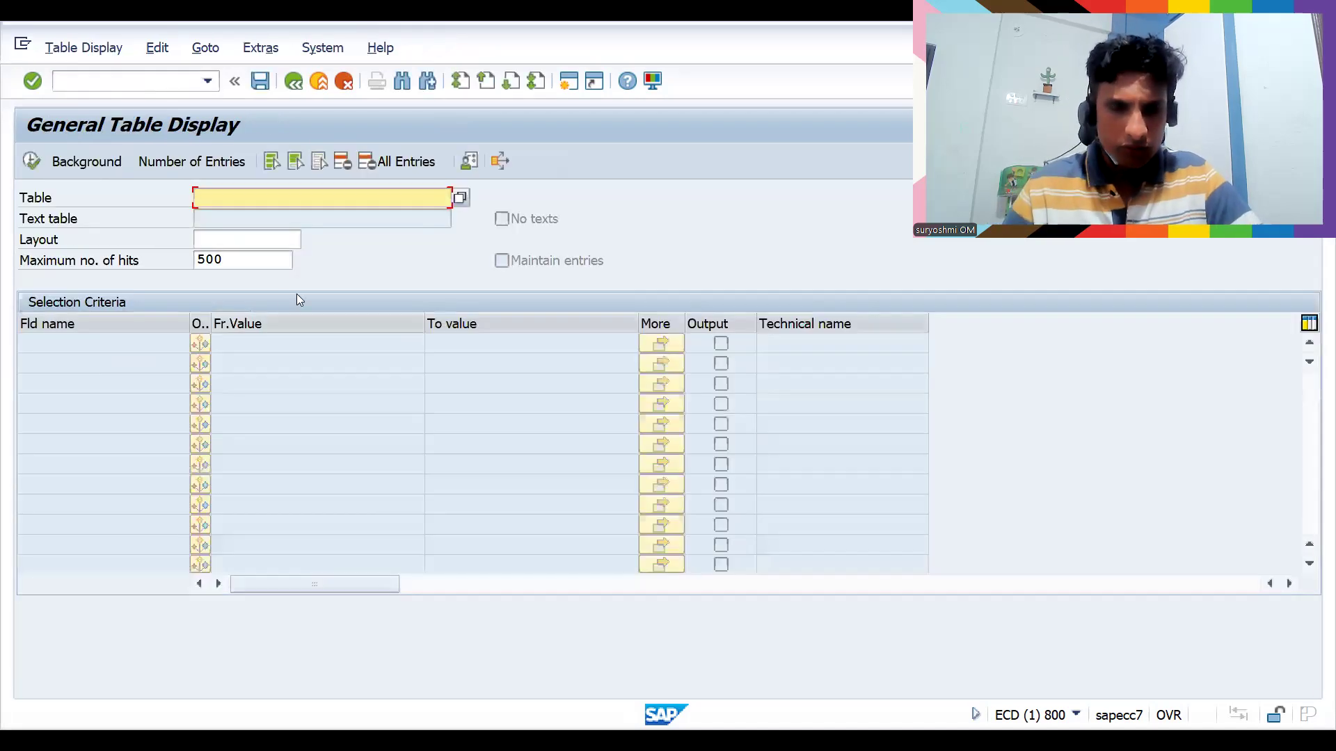
text(vbrk)
key(Return)
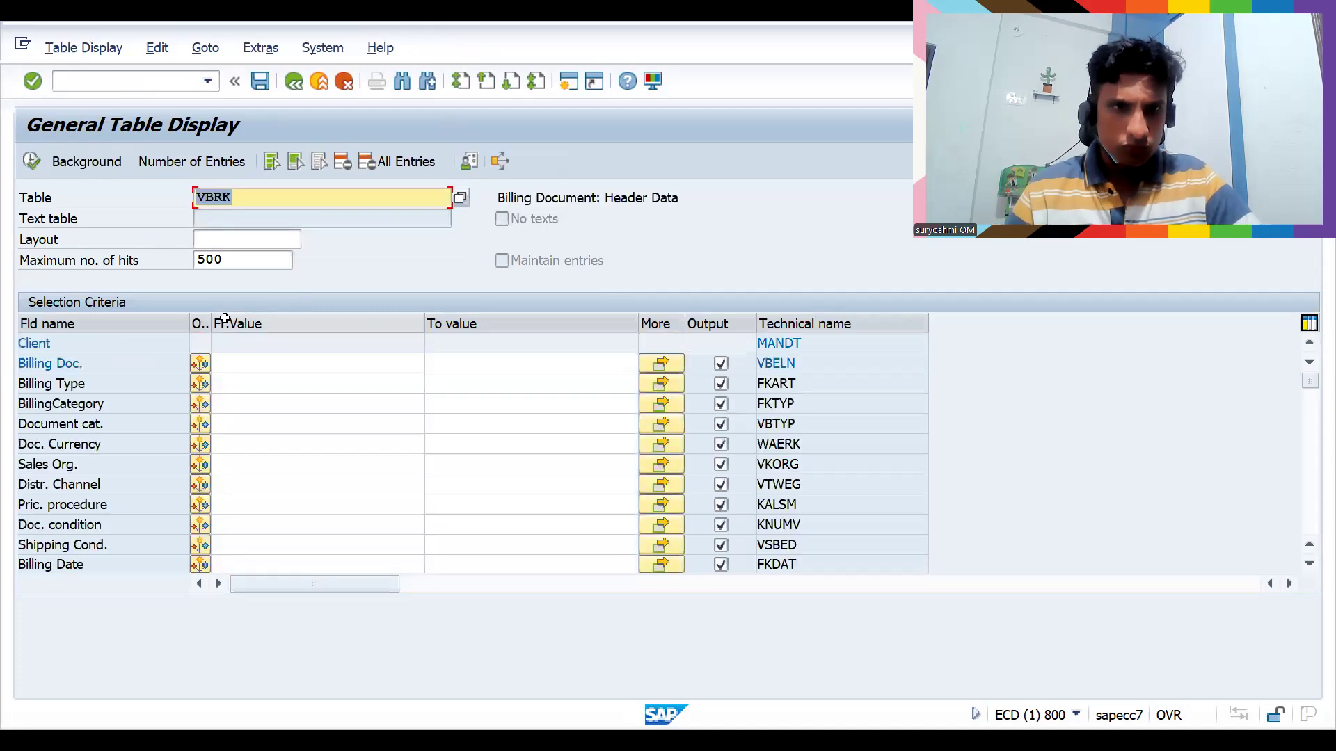
Filter on billing type F2, sales org ZH01, billing date 07-07-2024 and execute
click(240, 387)
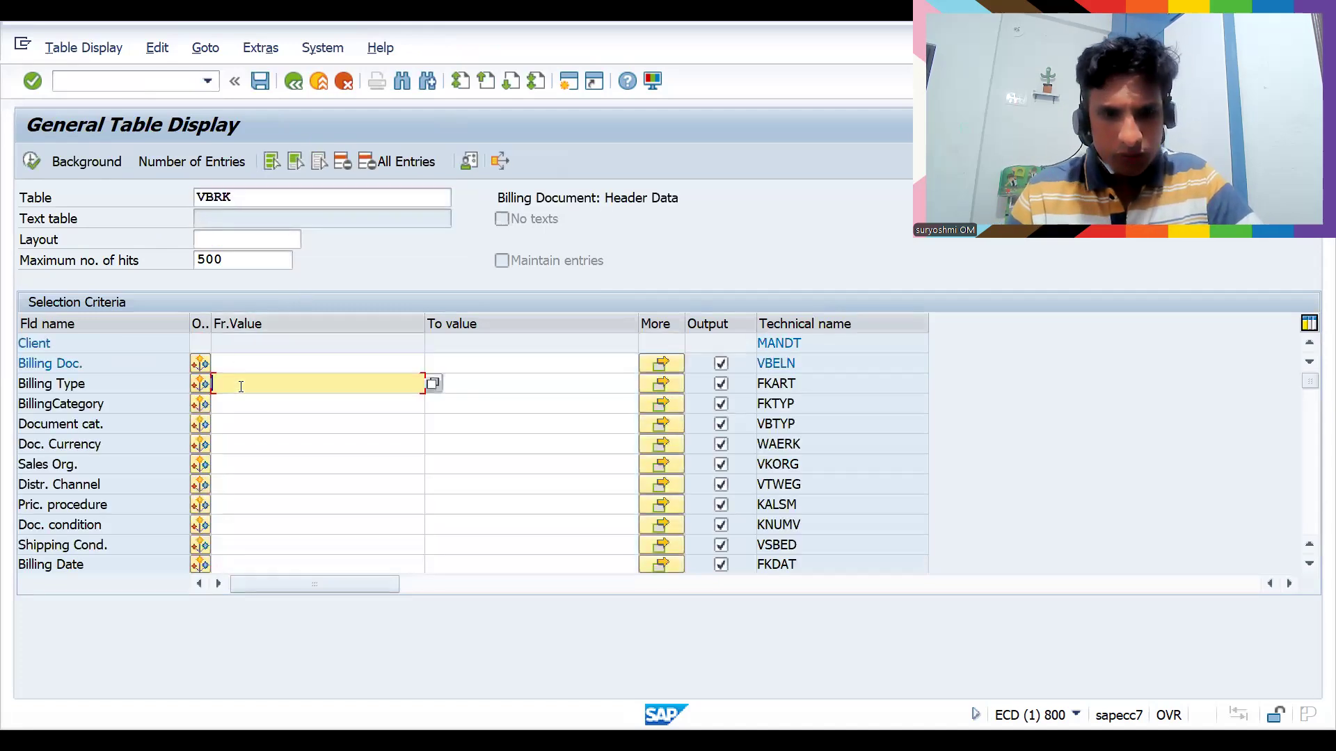
text(f2)
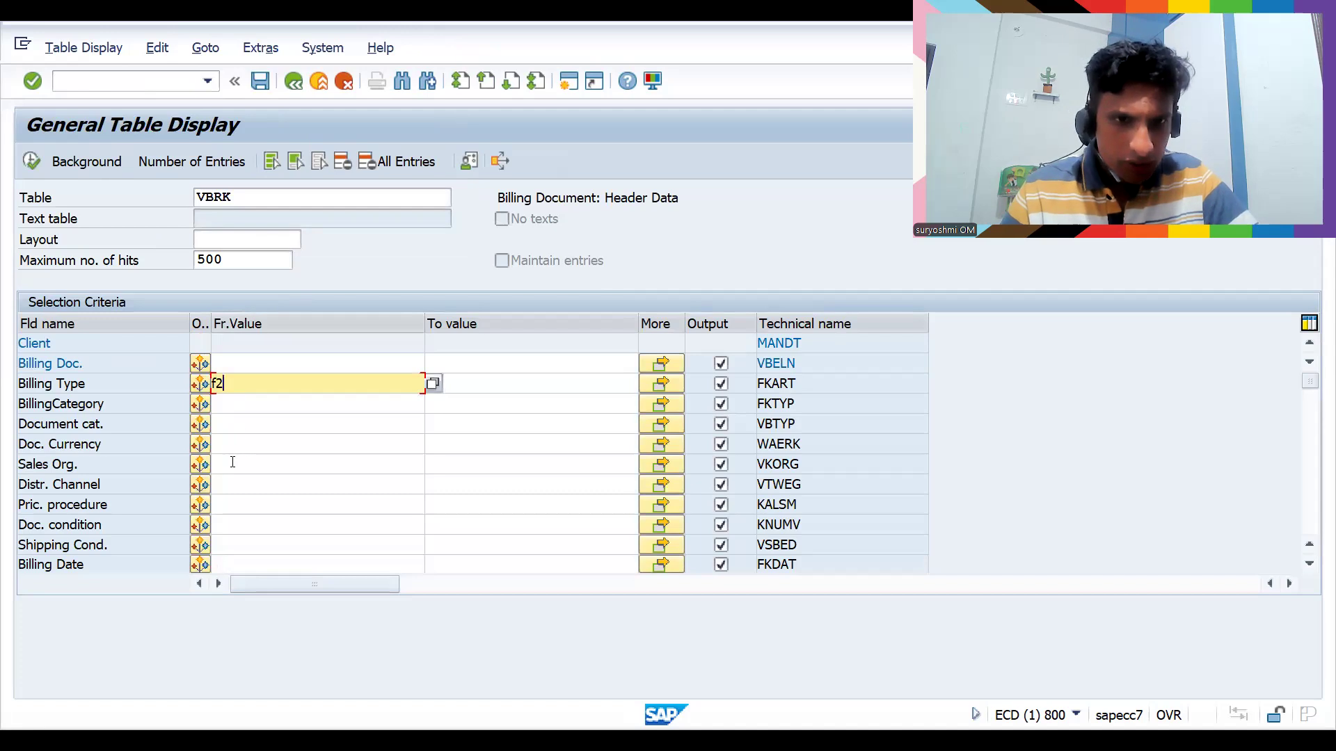
click(235, 463)
text(zh0)
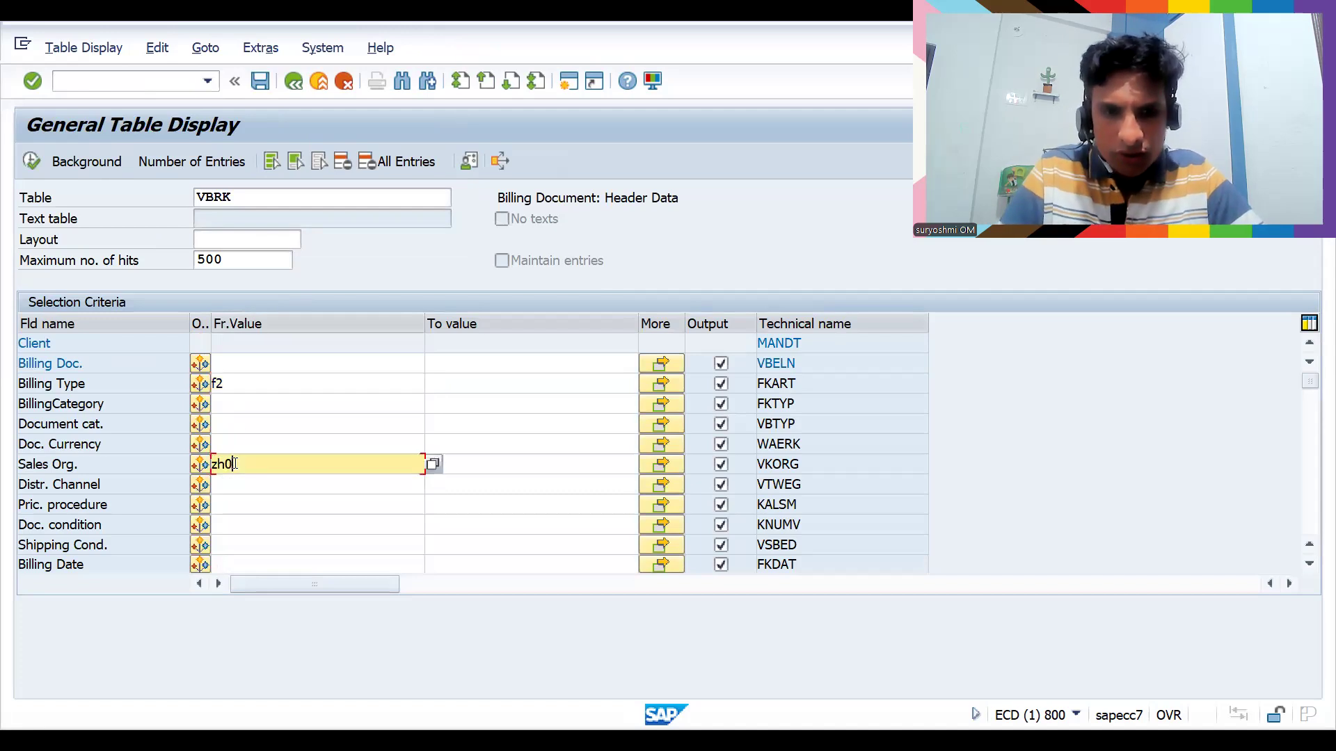
text(1)
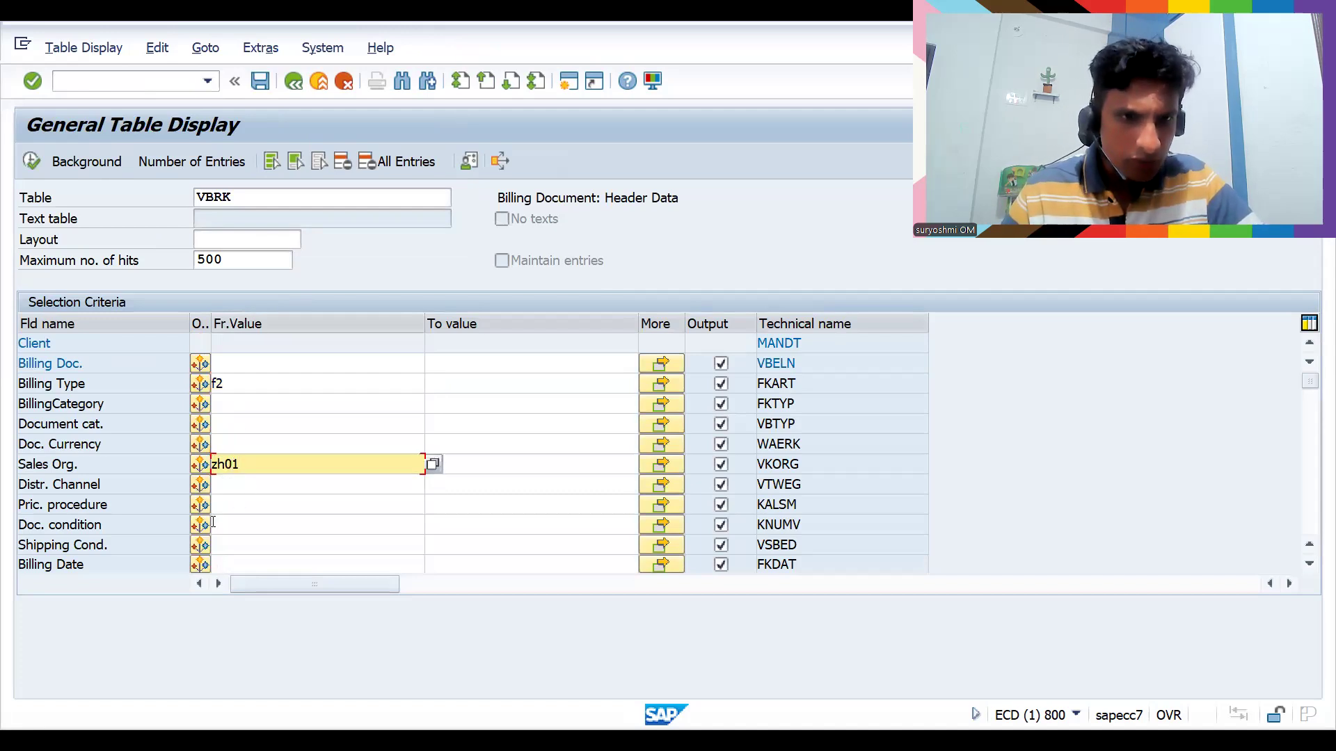
click(236, 560)
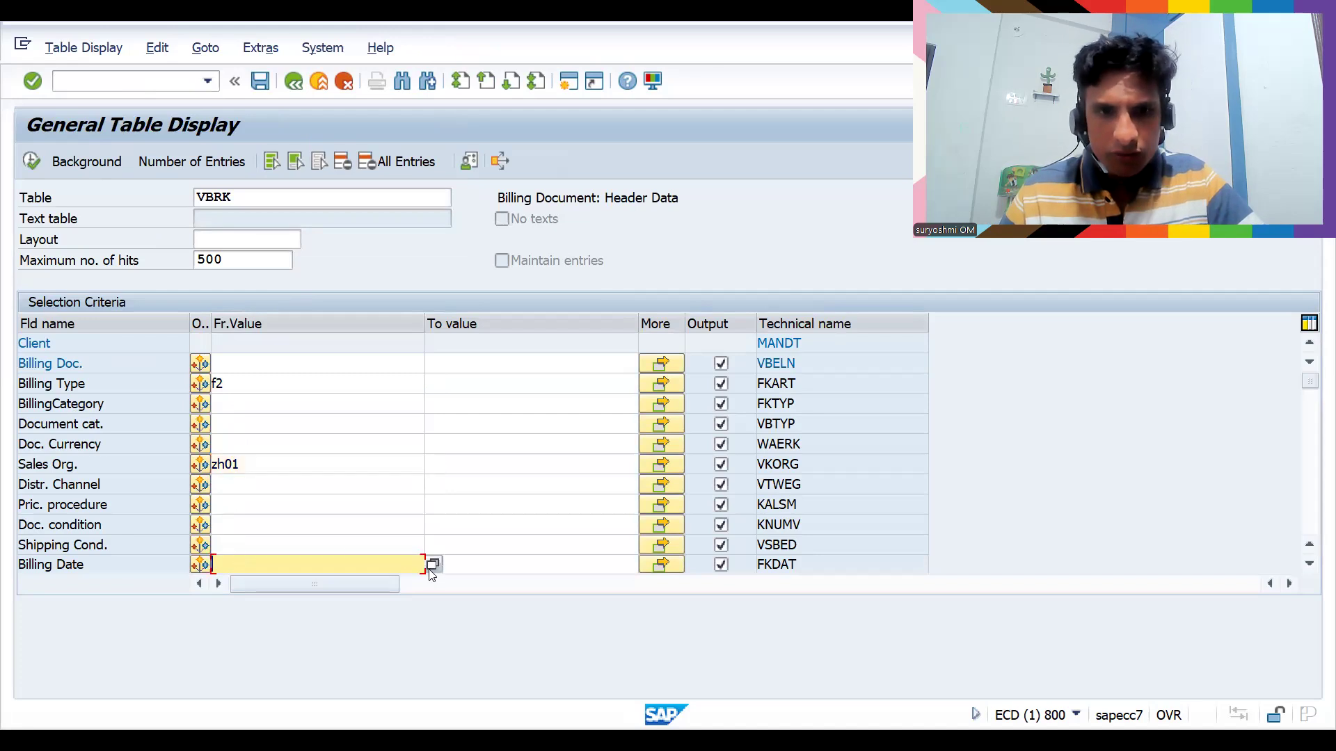
key(F4)
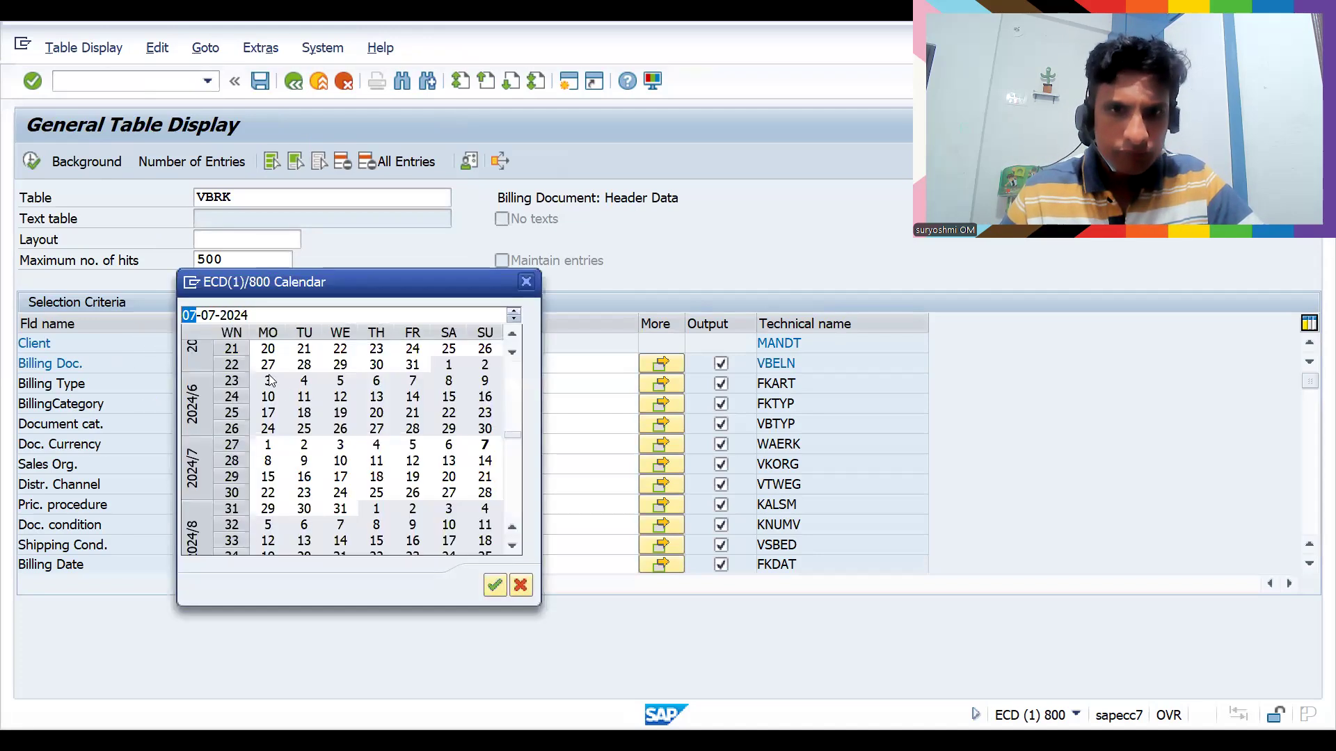
click(481, 447)
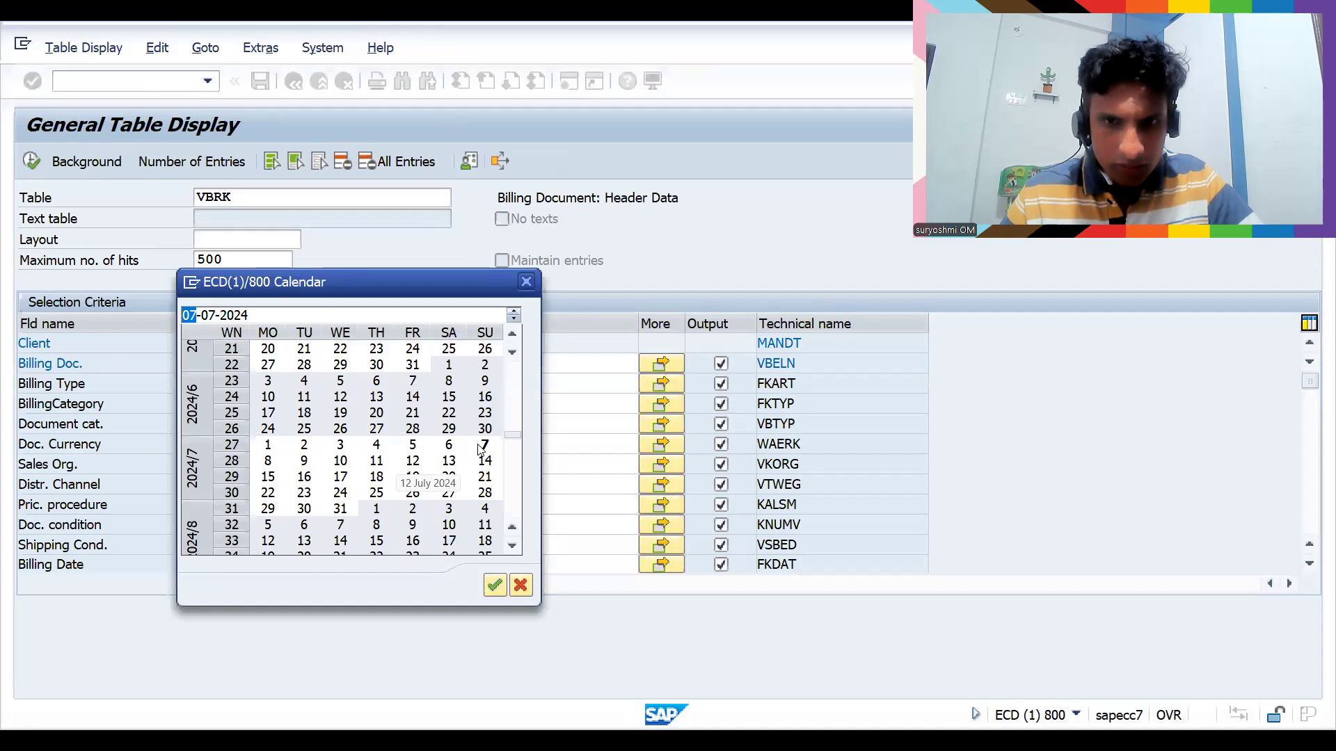
double_click(481, 446)
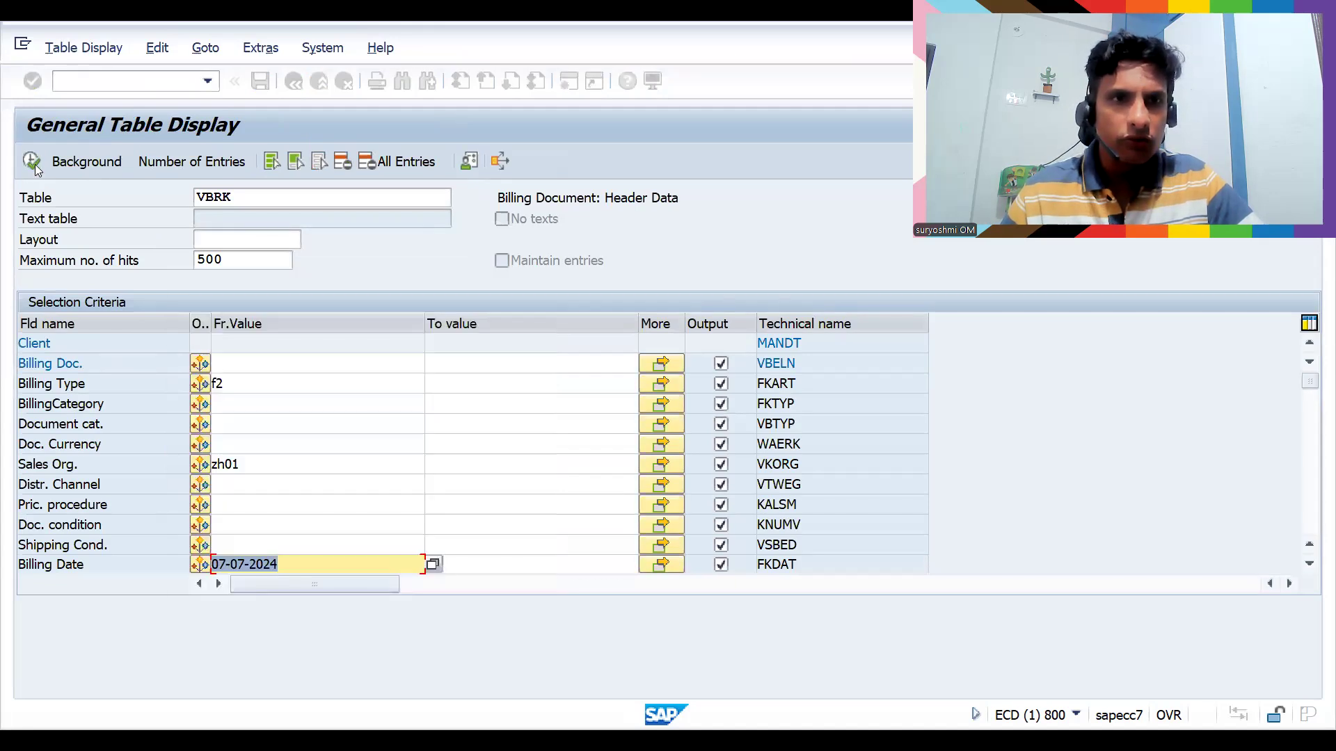
click(32, 162)
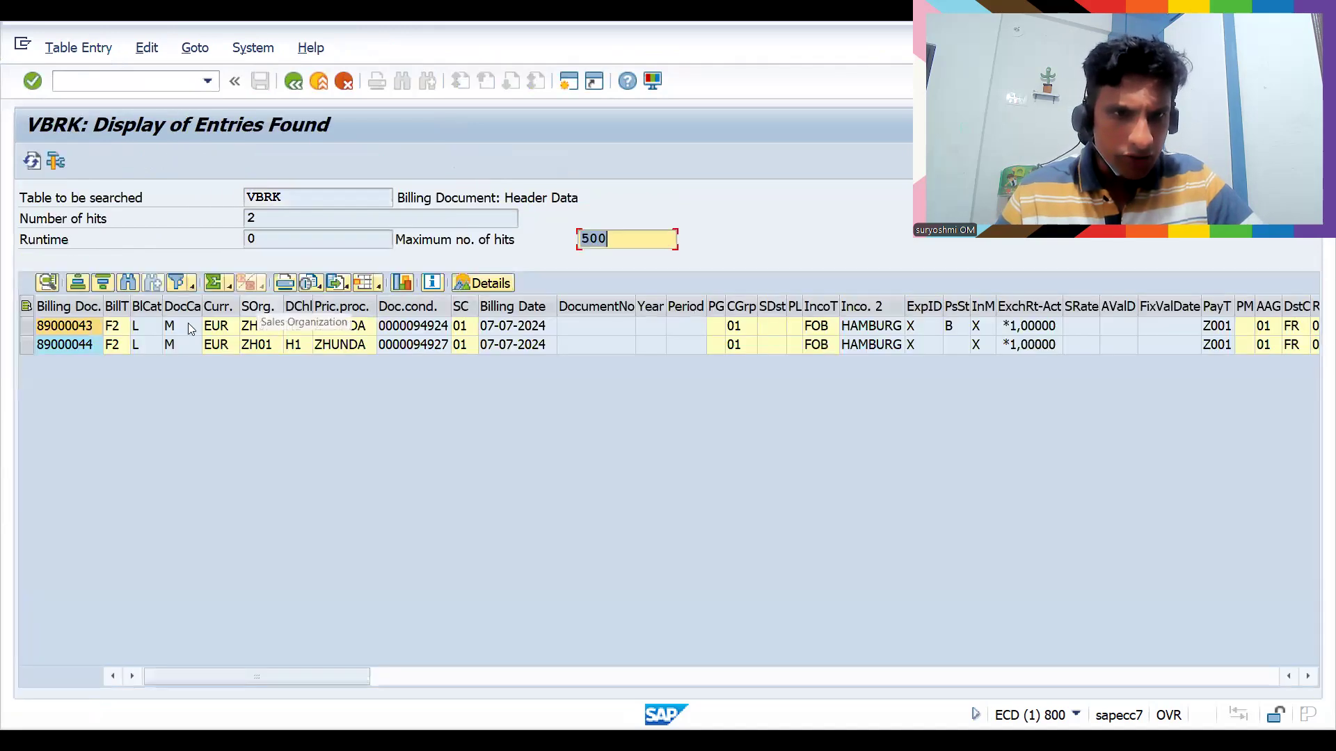
Copy billing document 89000044 from the results and paste it into VF03
click(79, 345)
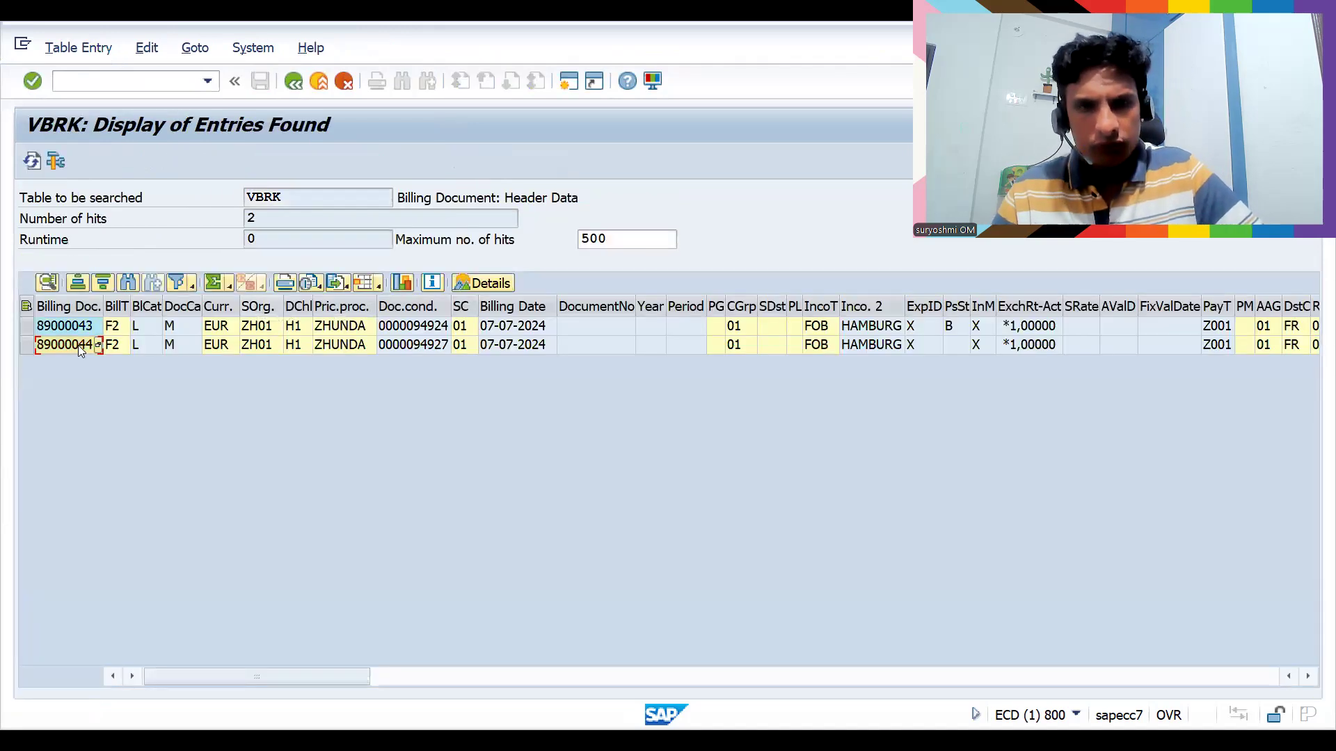
click(111, 85)
text(/nVF03)
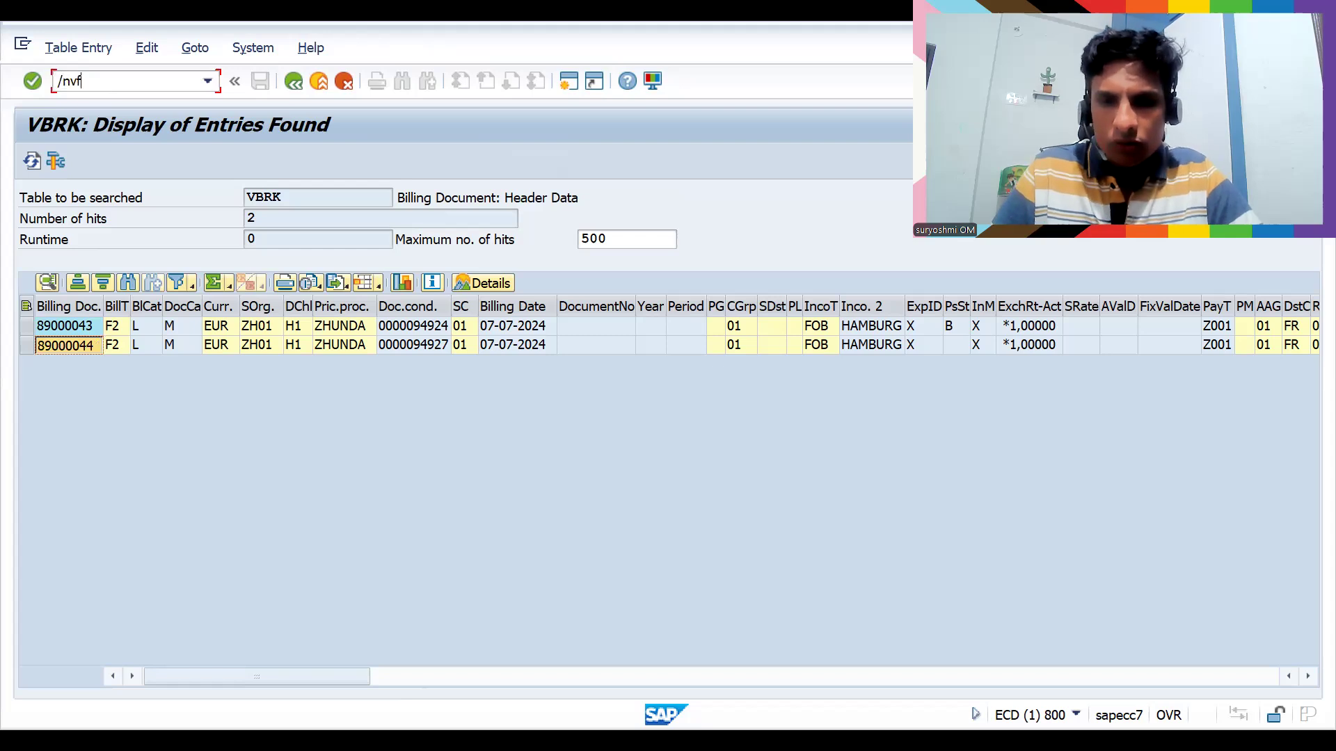
key(Return)
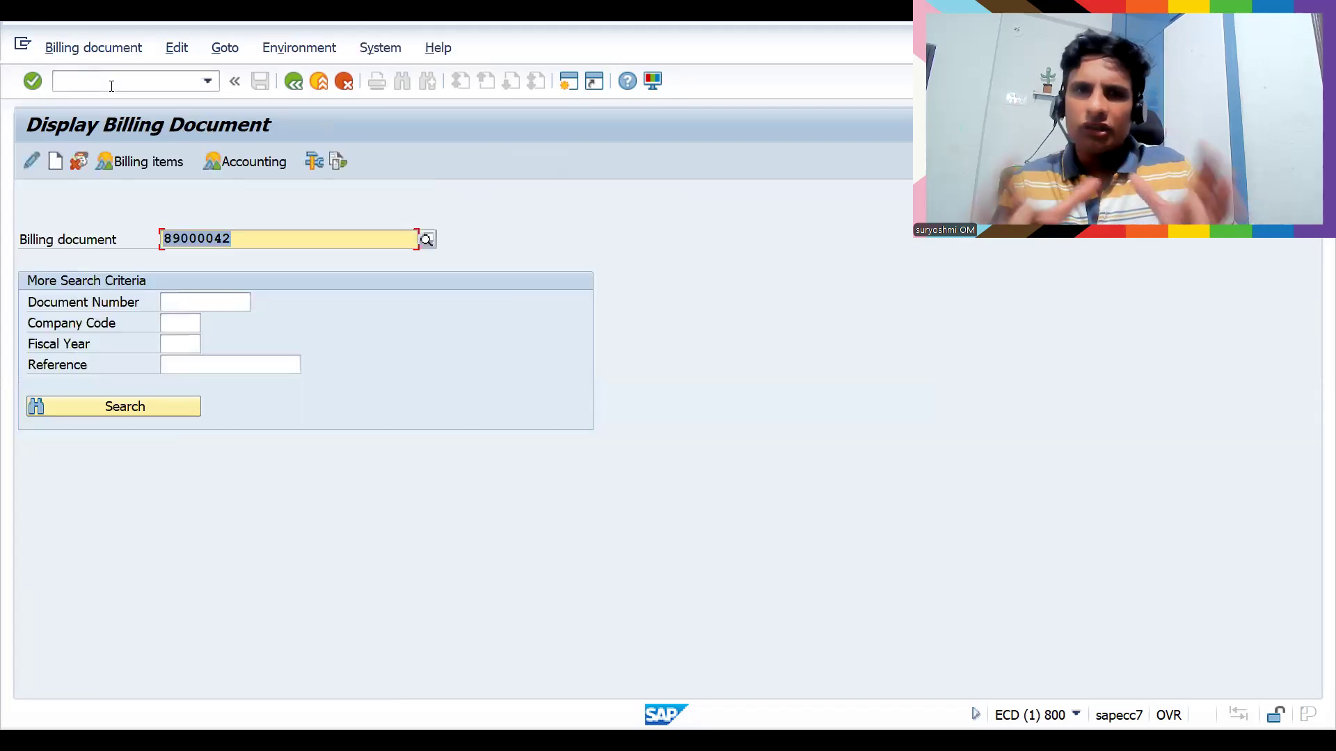
text(89000044)
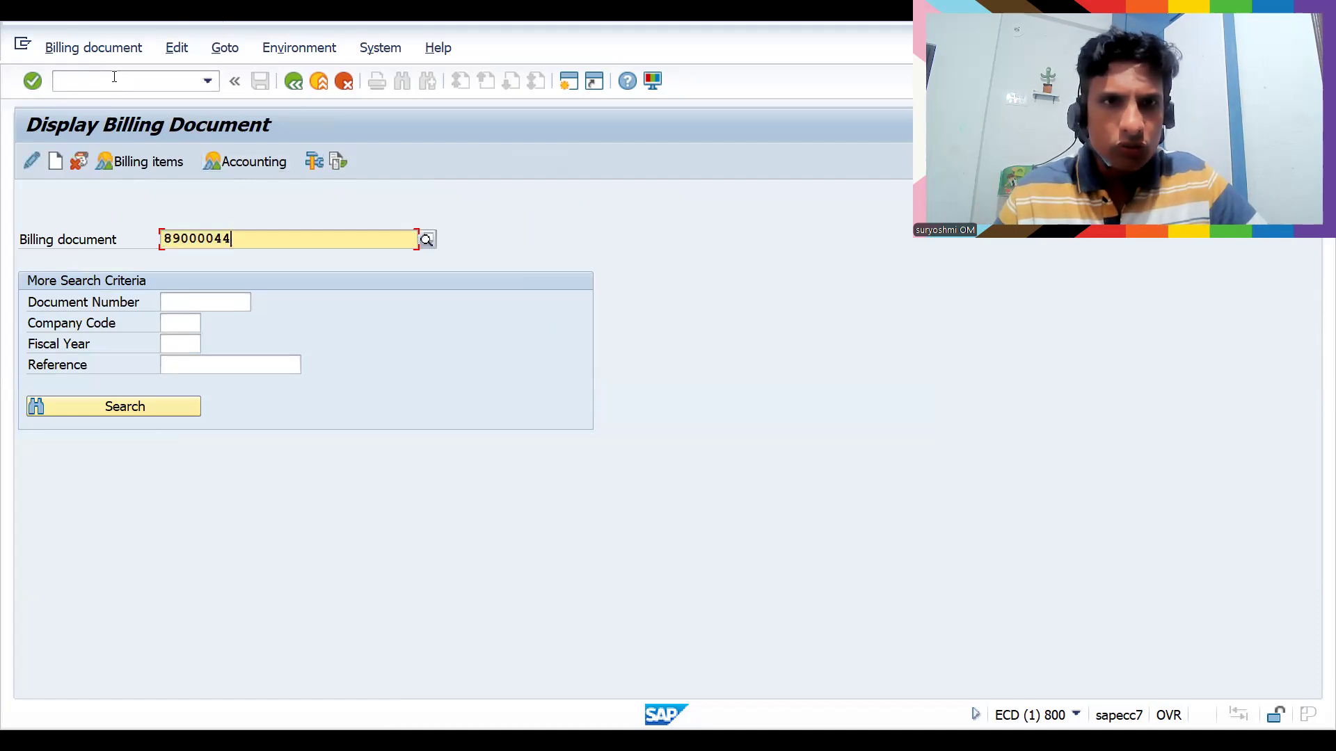
Switch to Change Billing Document and correct the number to 89000044
click(106, 54)
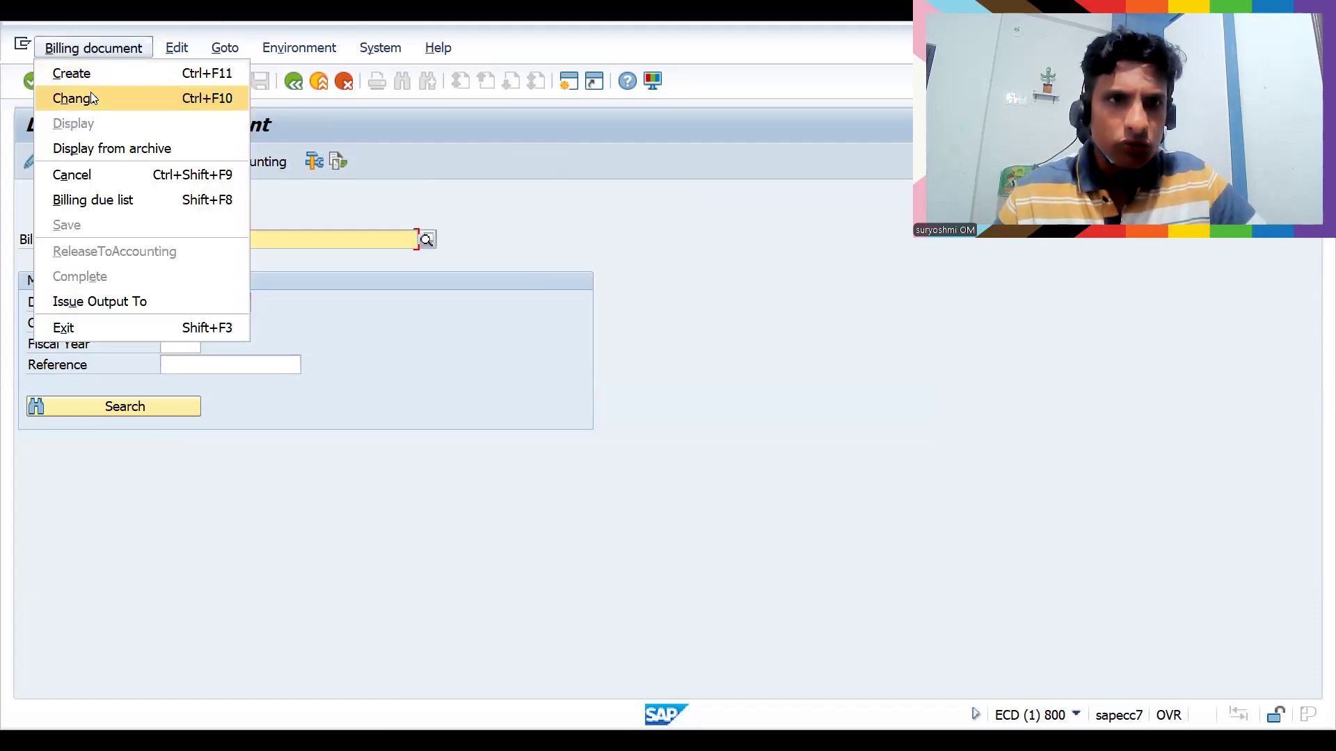
click(93, 101)
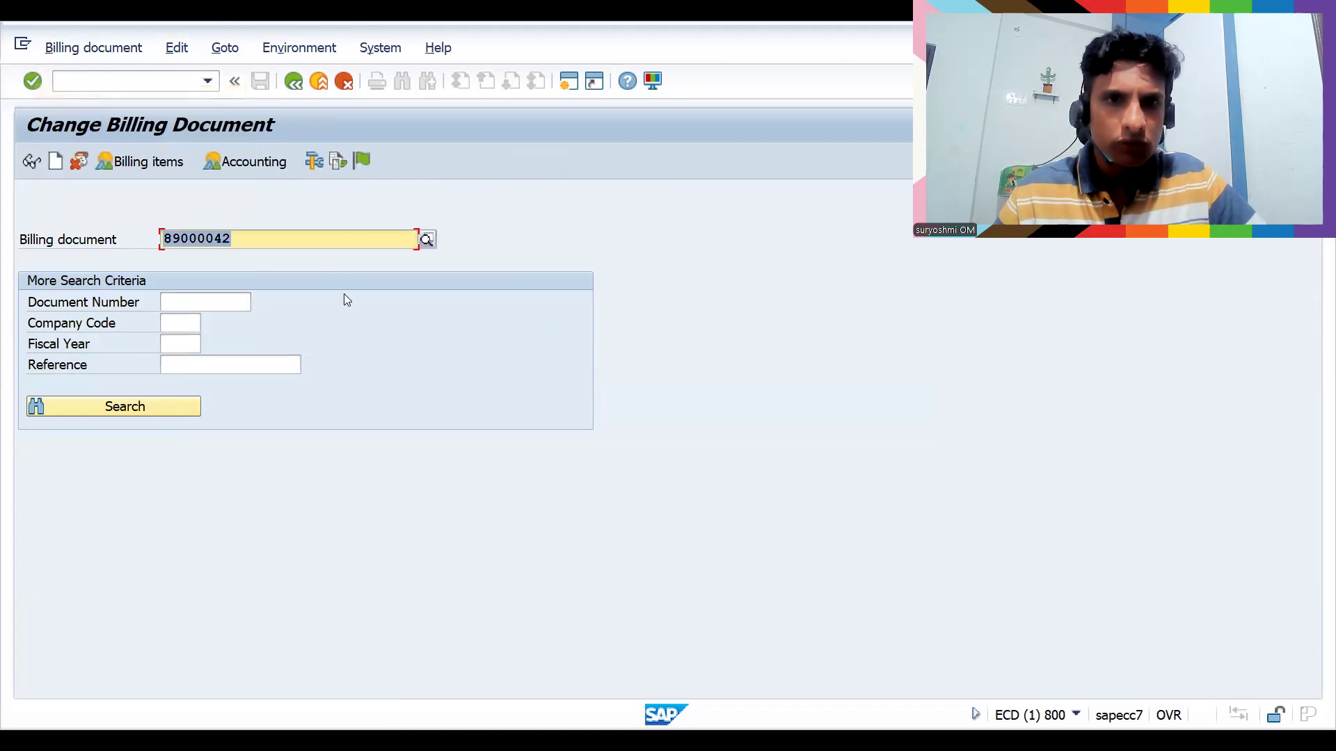
click(271, 239)
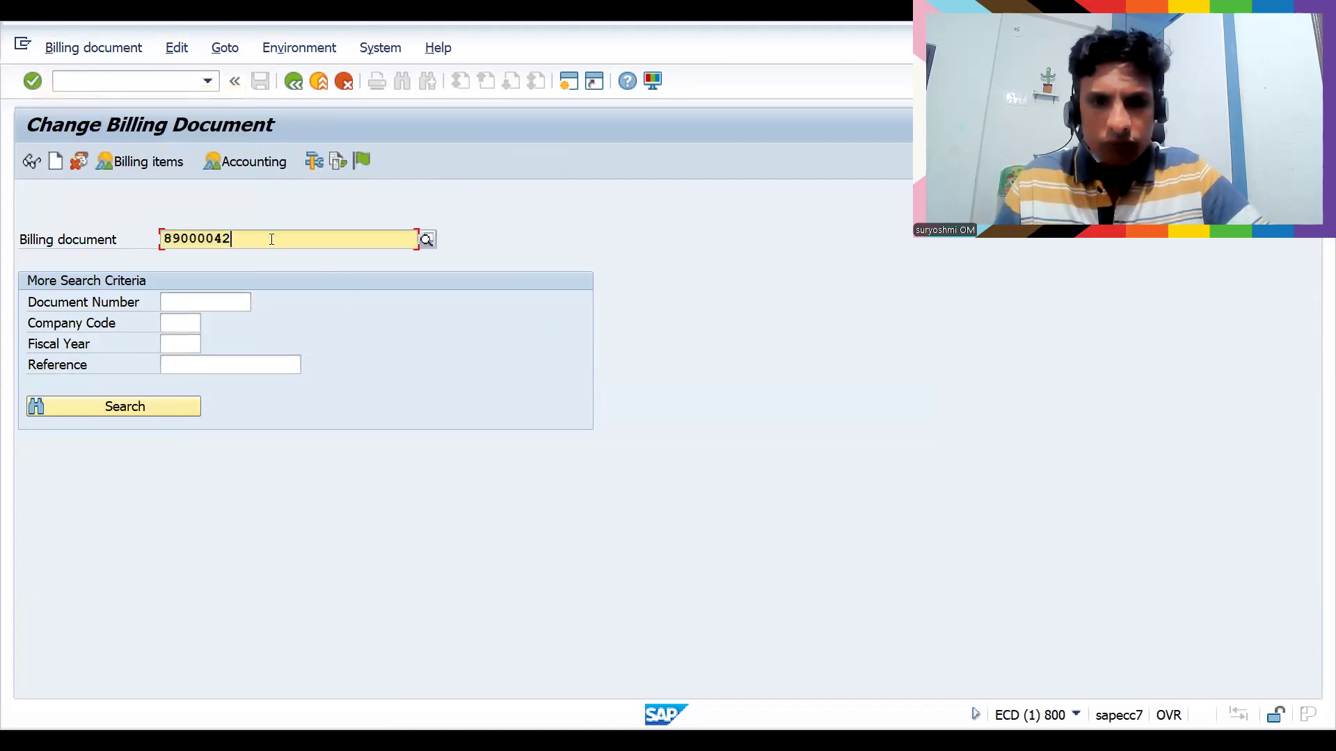
key(BackSpace)
text(4)
key(Return)
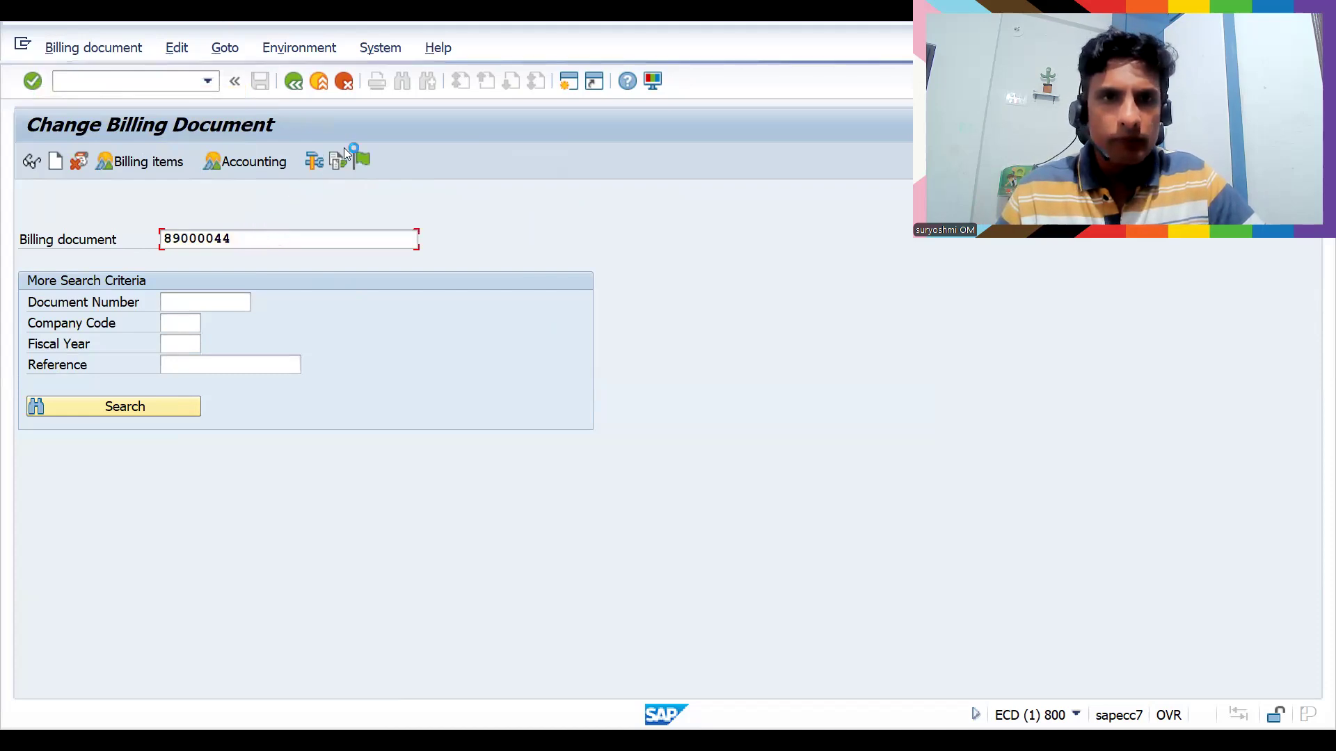
Release 89000044 to accounting, getting the no-taxes error for 800001 ZH01, then return to Excel
click(362, 162)
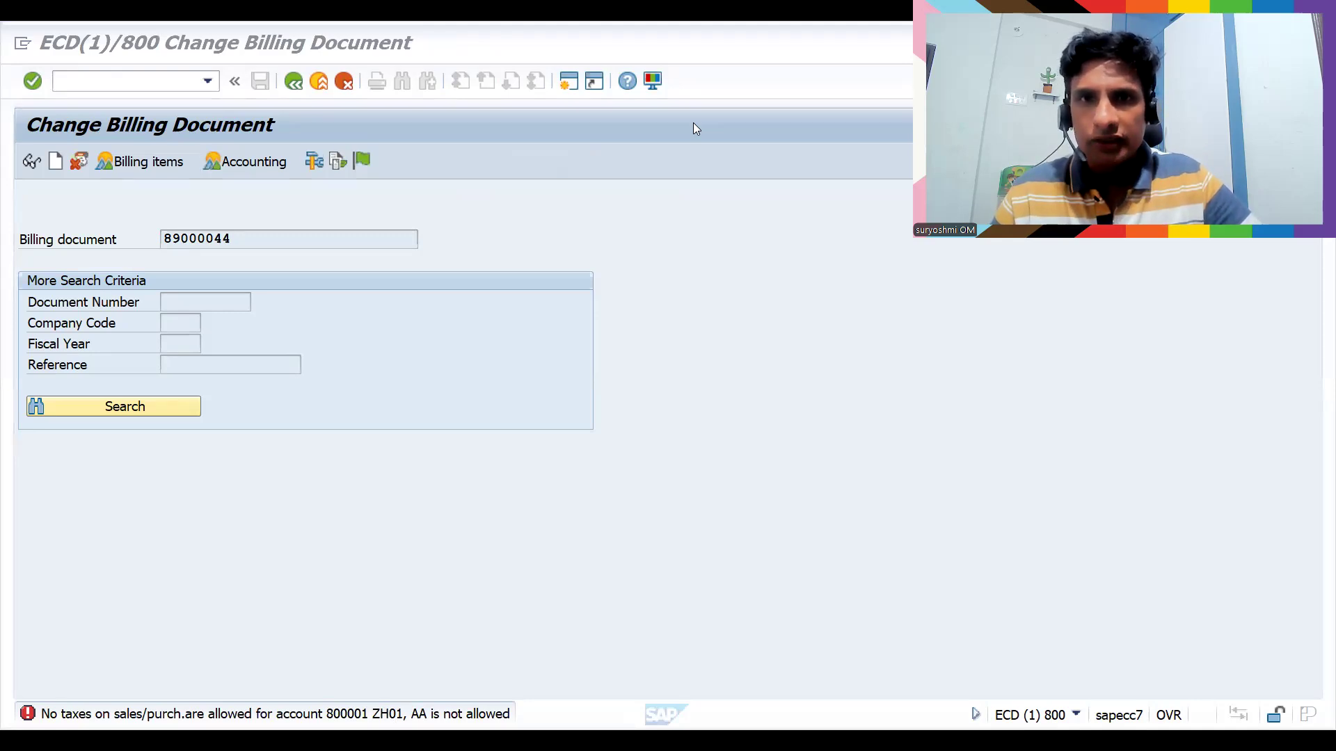
key(alt+Tab)
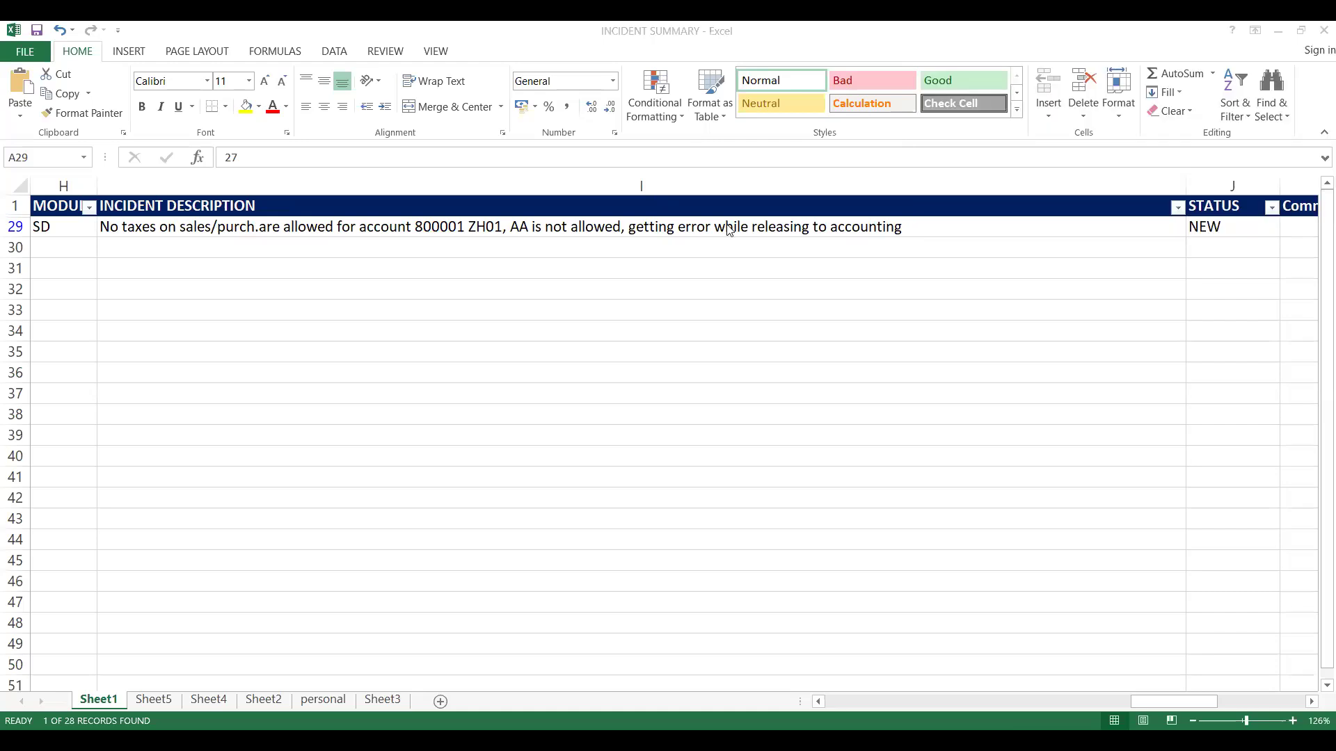
Replace NEW with Inprogress in incident 27's STATUS cell J29
key(Right)
key(Right)
key(Right)
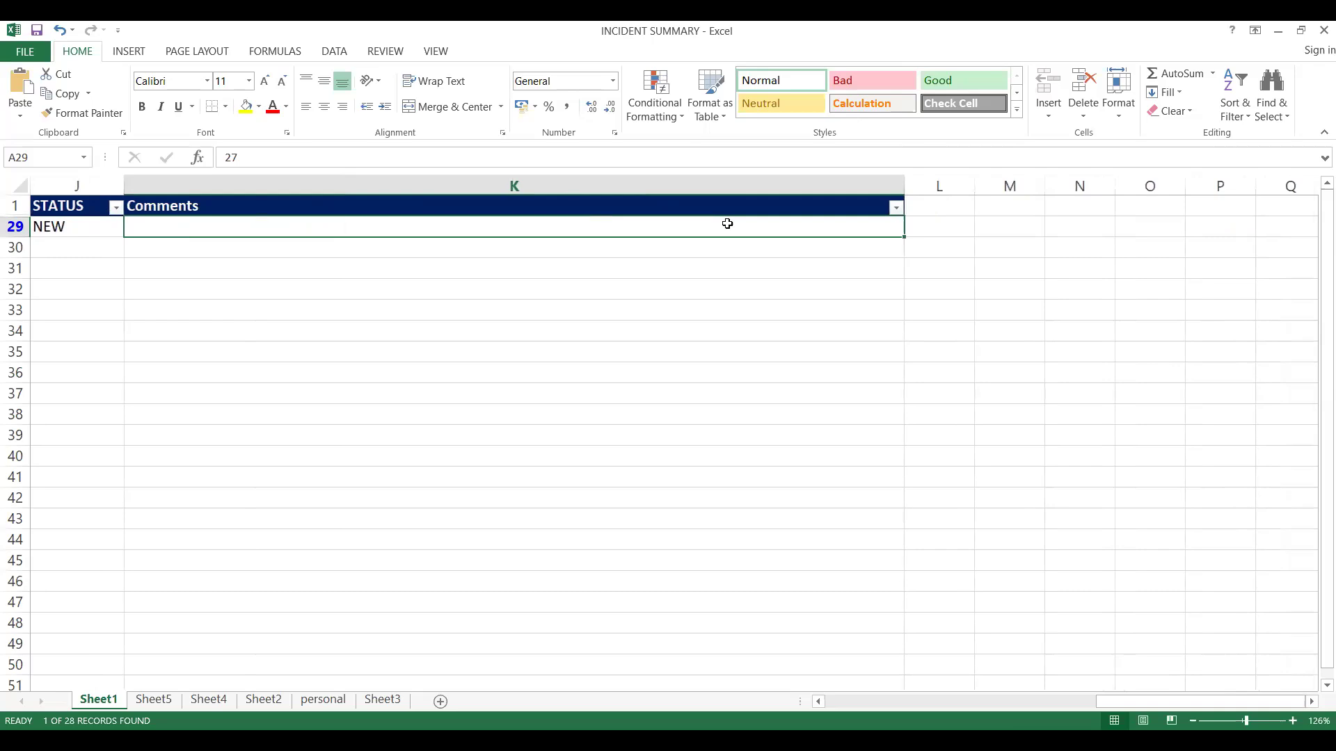
key(Left)
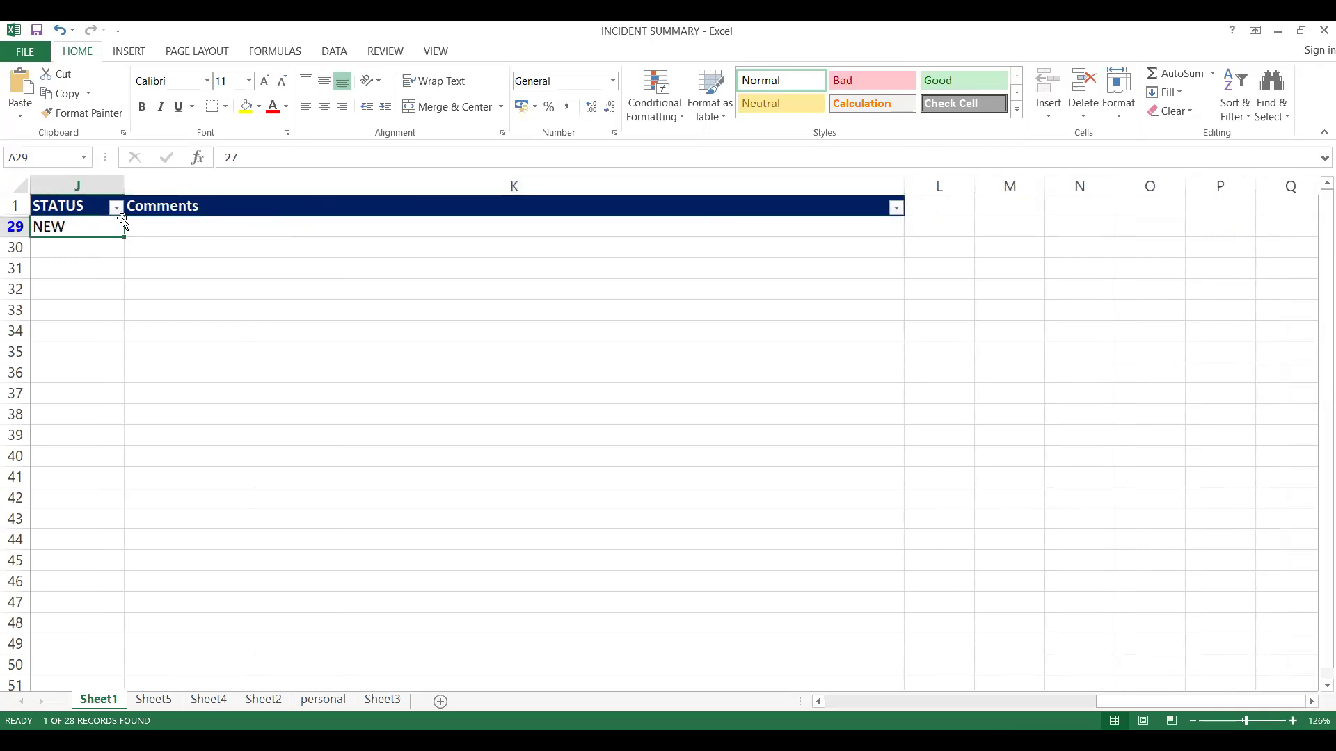
text(In)
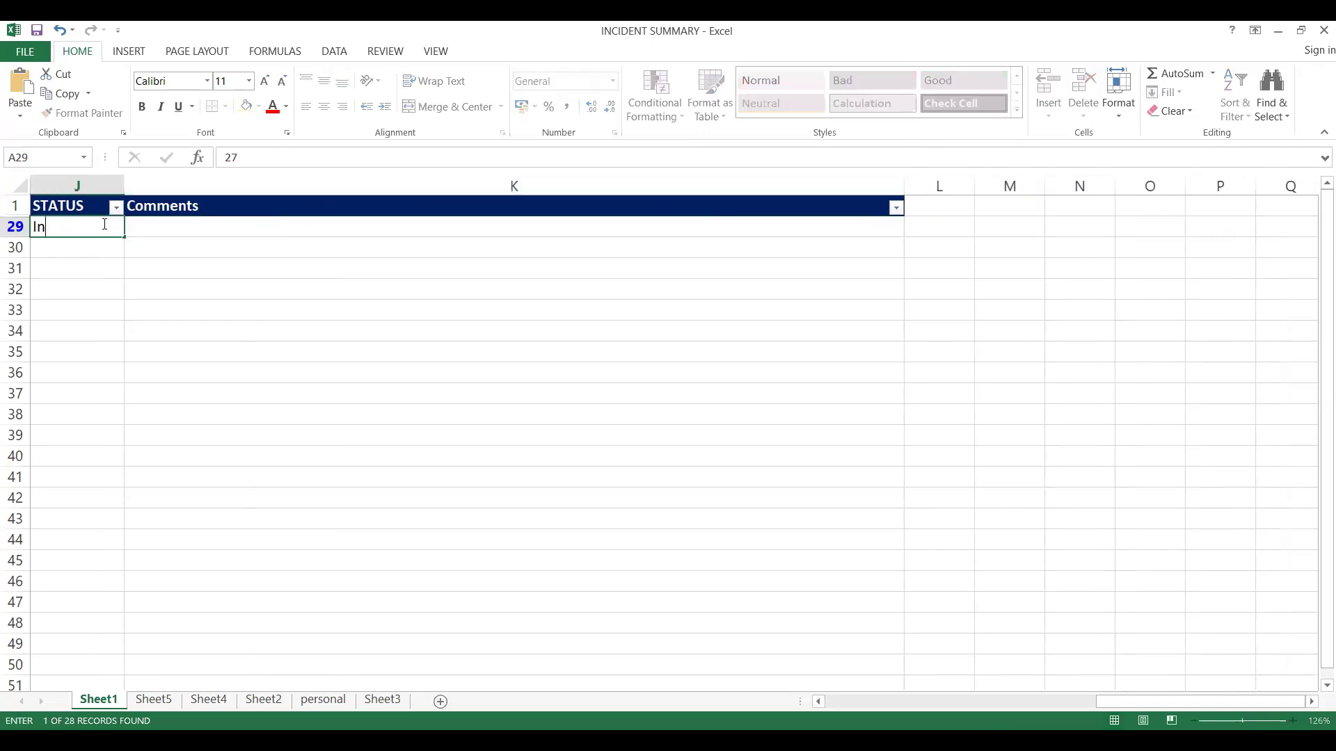
text(progress)
click(215, 230)
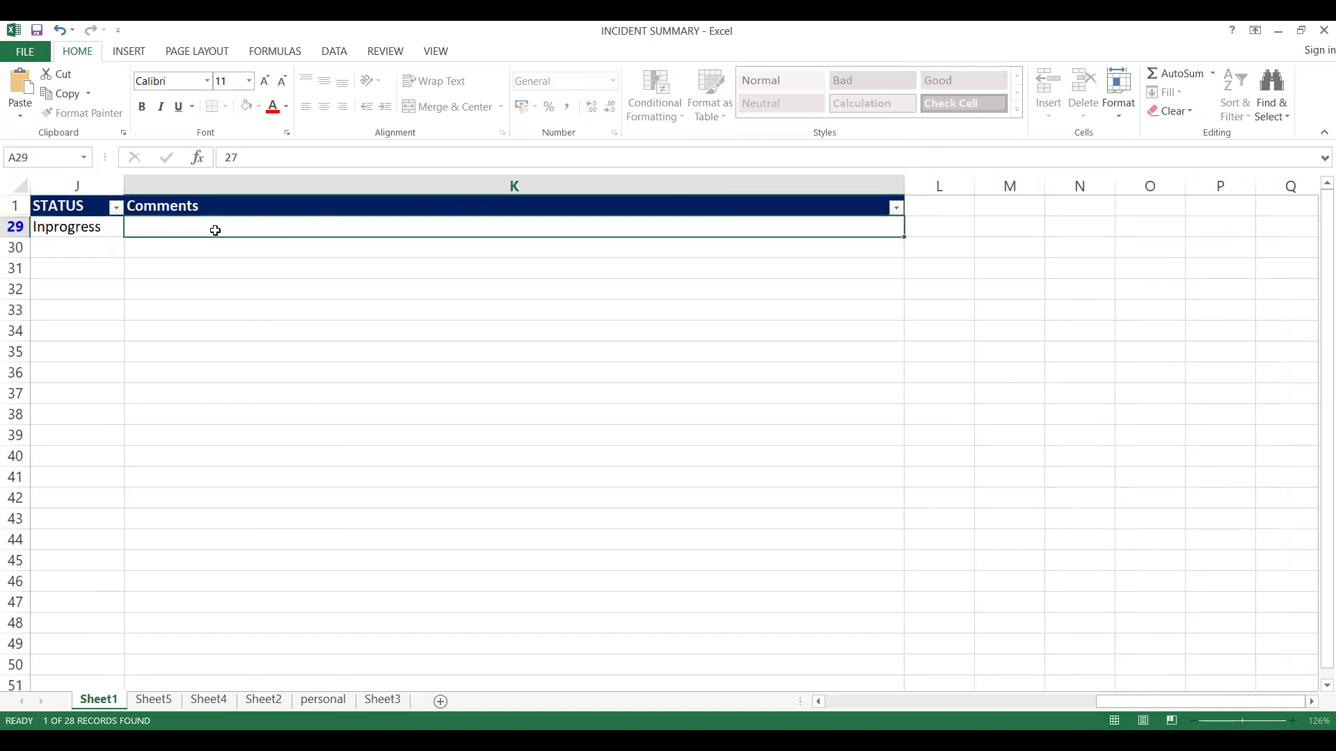
key(Left)
key(Left)
key(Right)
key(Right)
key(Right)
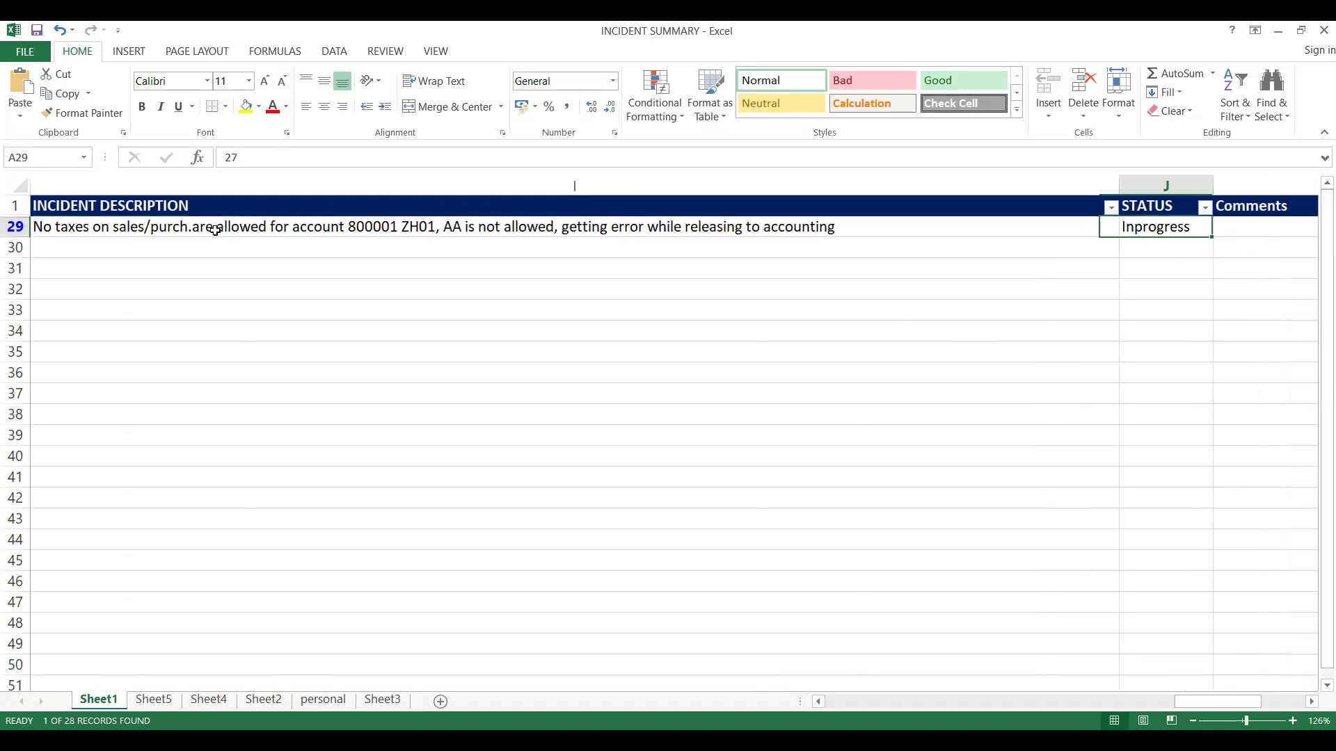
key(Left)
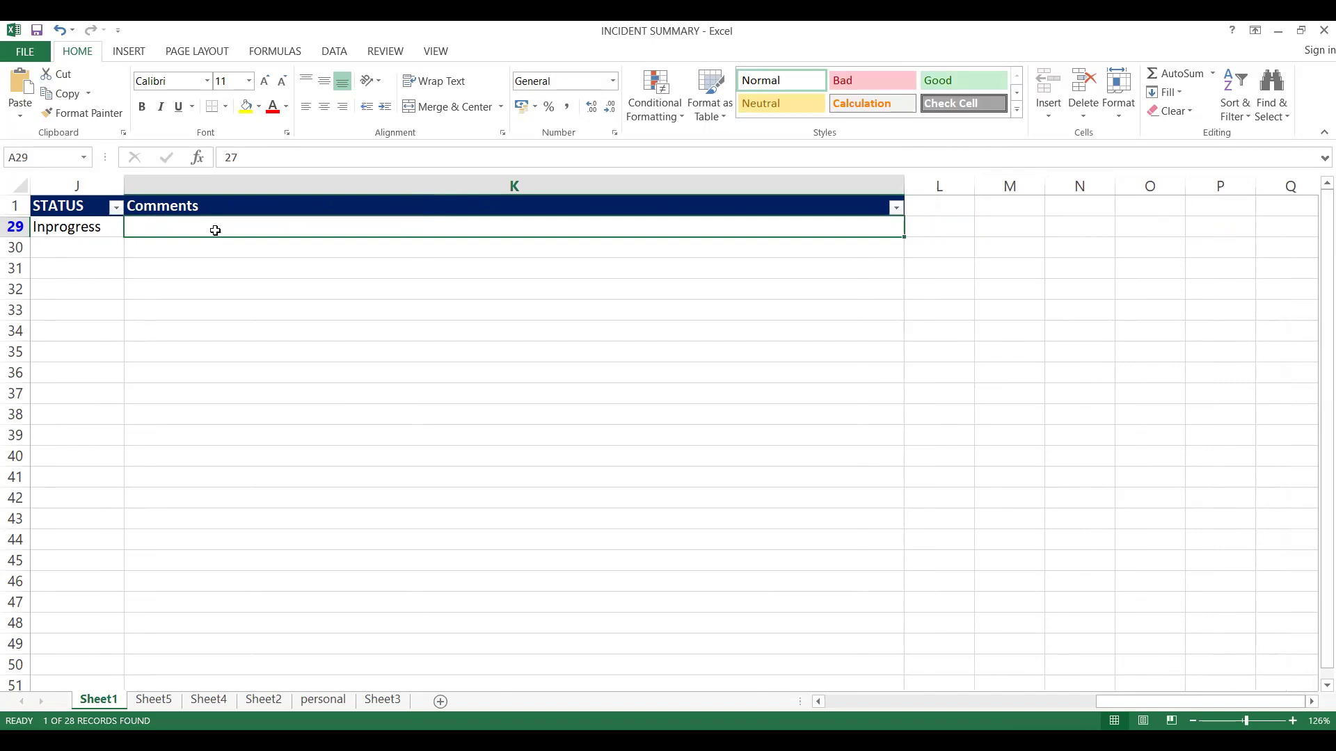
Write the K29 comment 'it meight be problem with GL master or Tax code', then return to SAP
text(This )
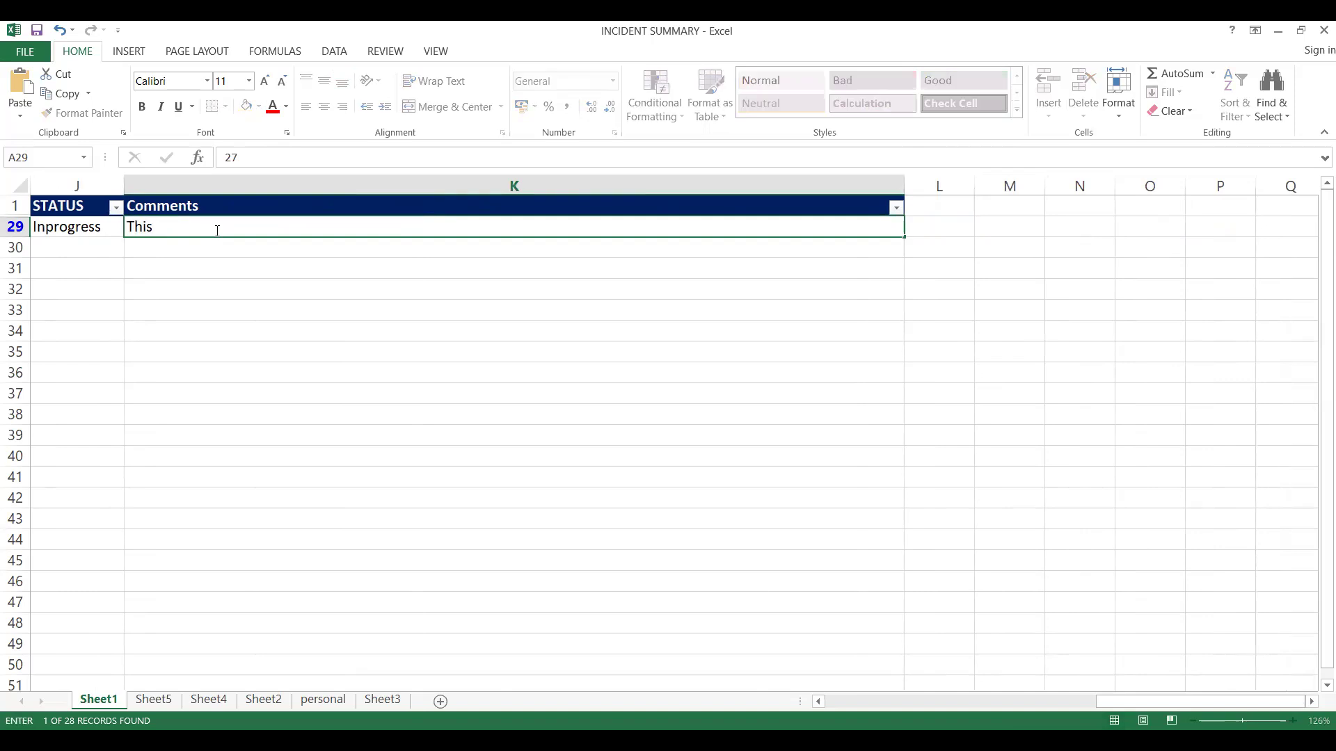
text(is the error analysis, it me)
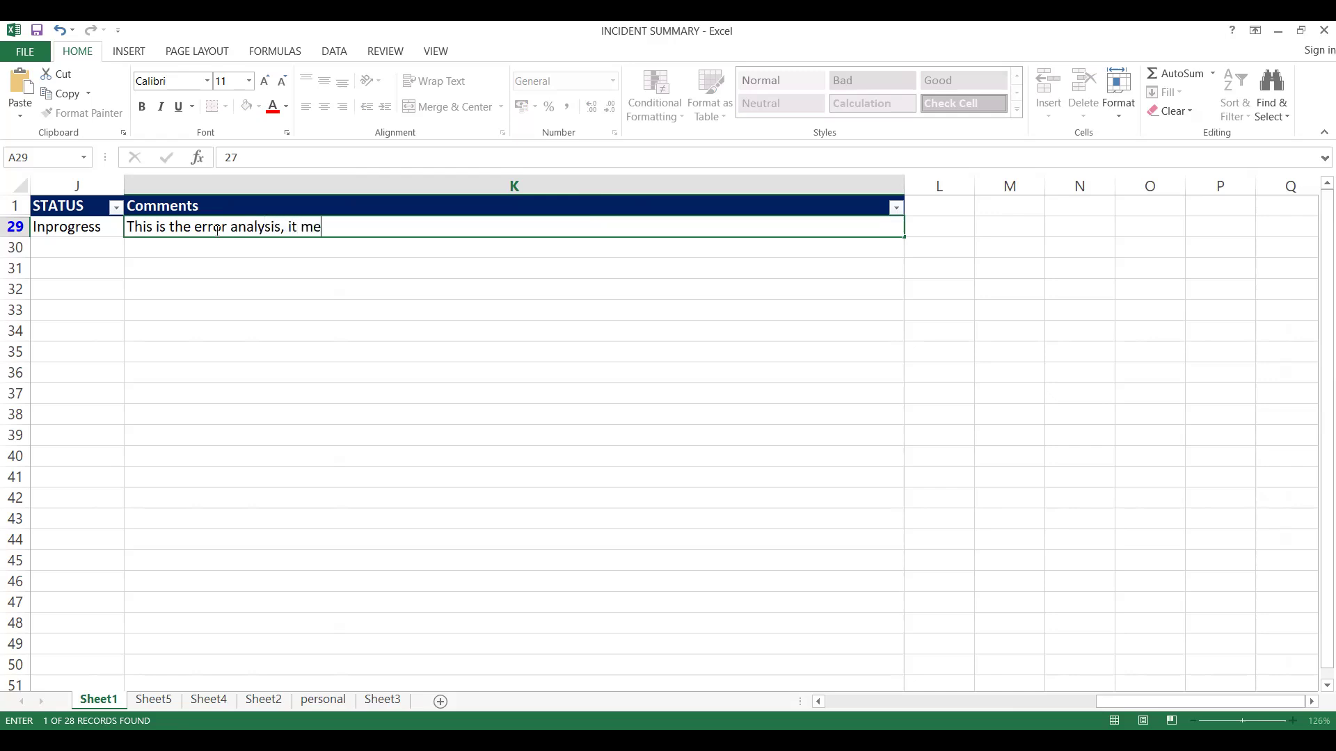
key(BackSpace)
text(ight be problem with G)
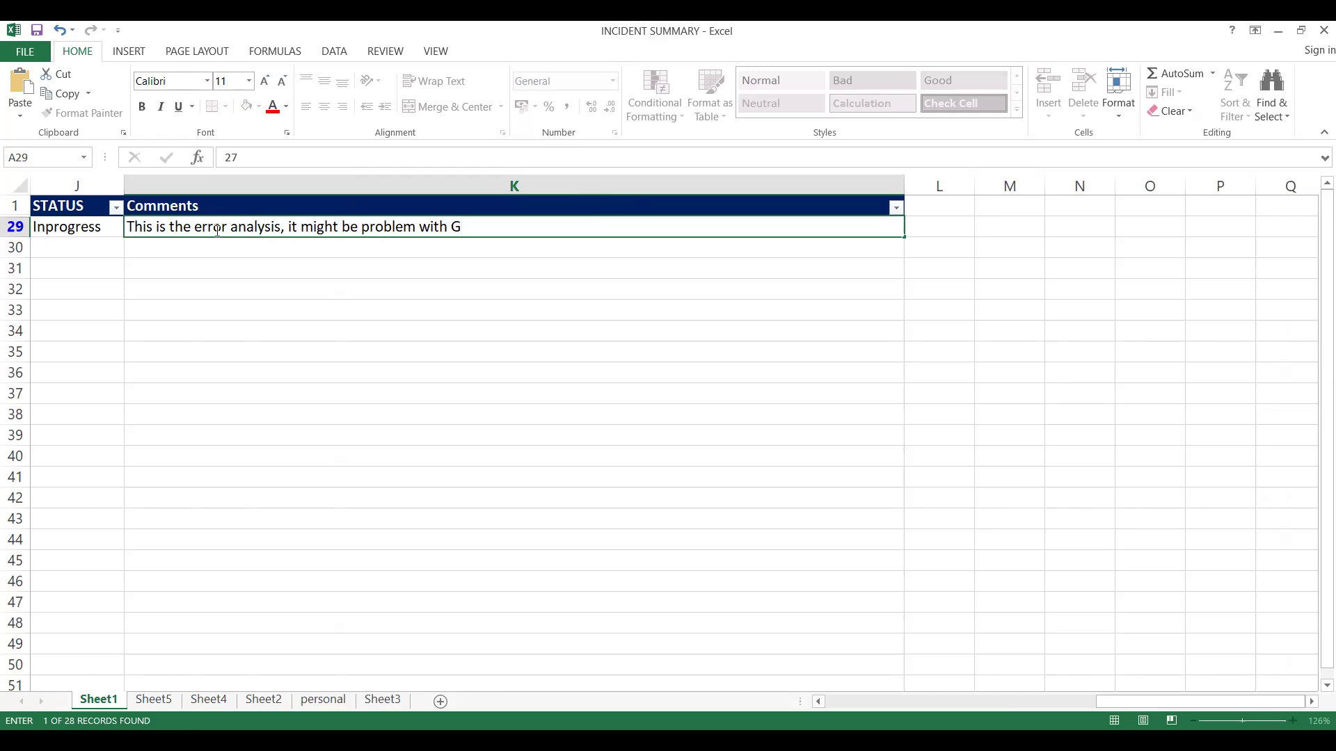
text(L master or Tax code)
key(F2)
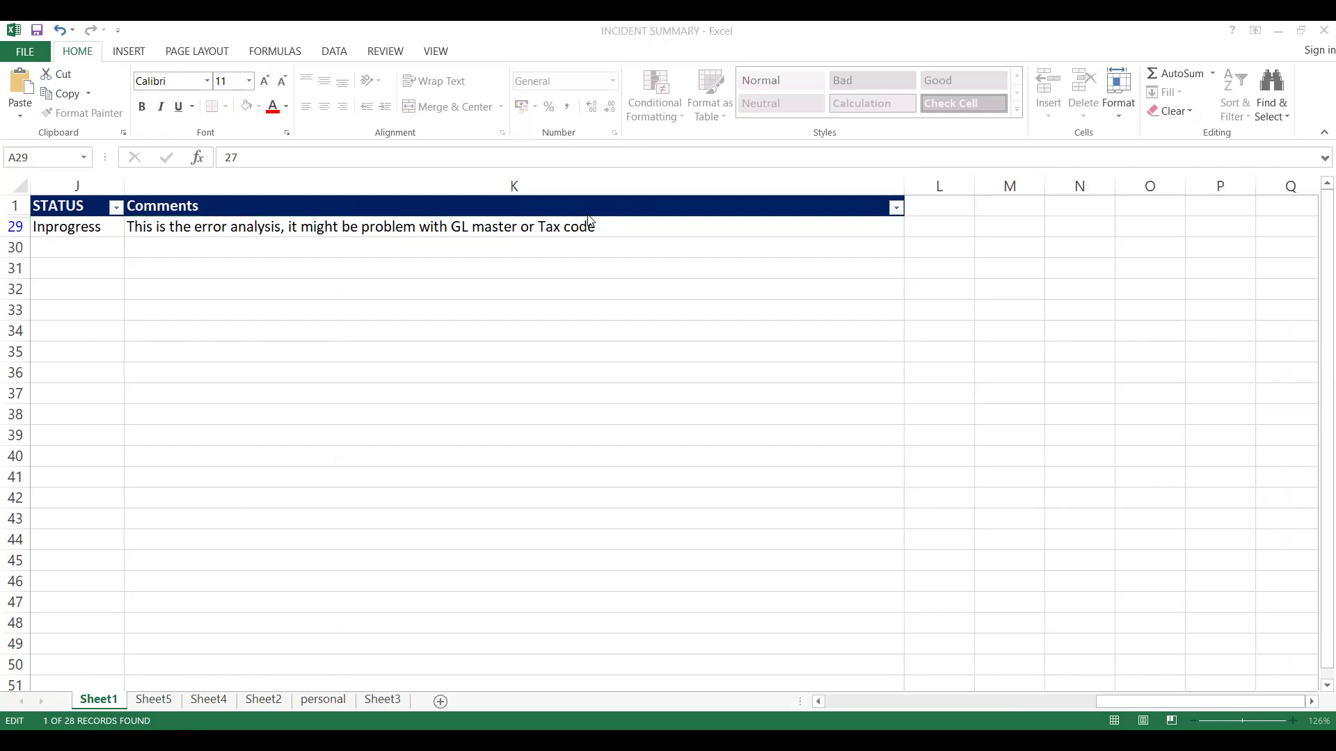
key(alt+Tab)
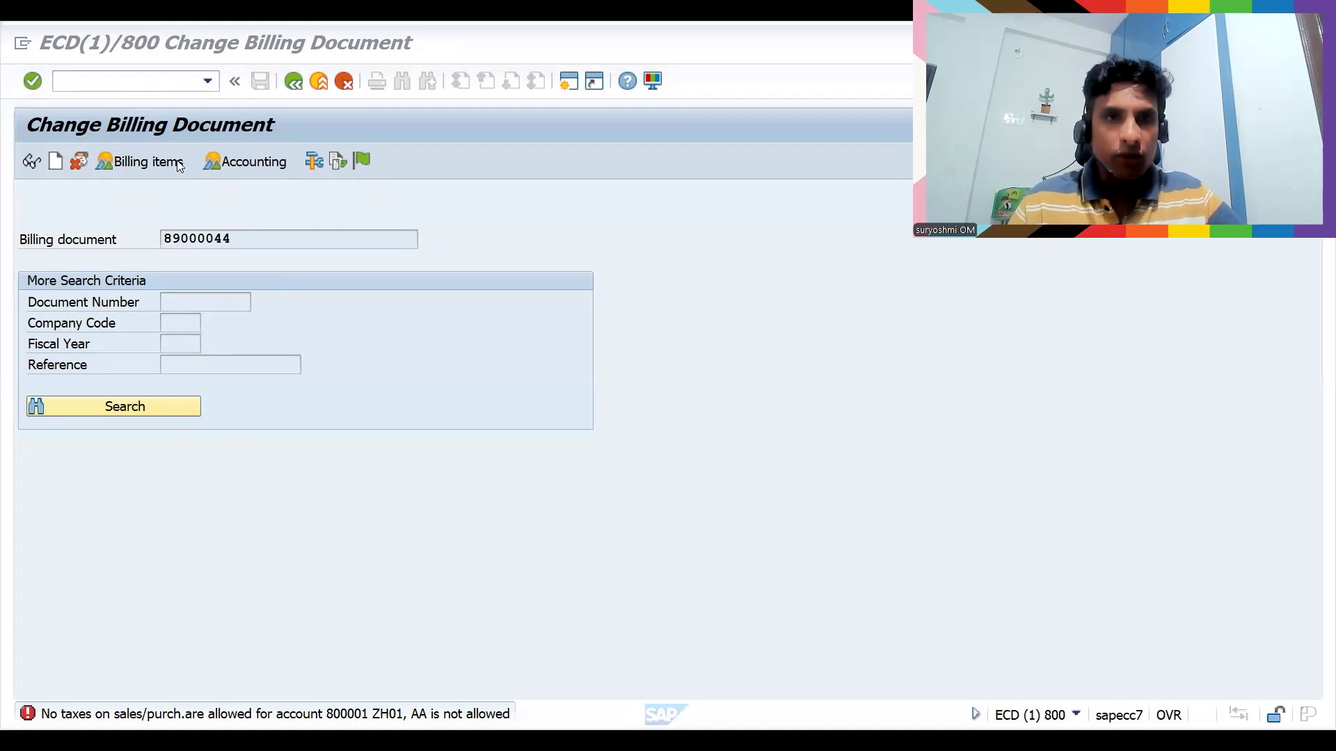
Run transaction FS00 for G/L account 800001 in company code ZH01
click(115, 84)
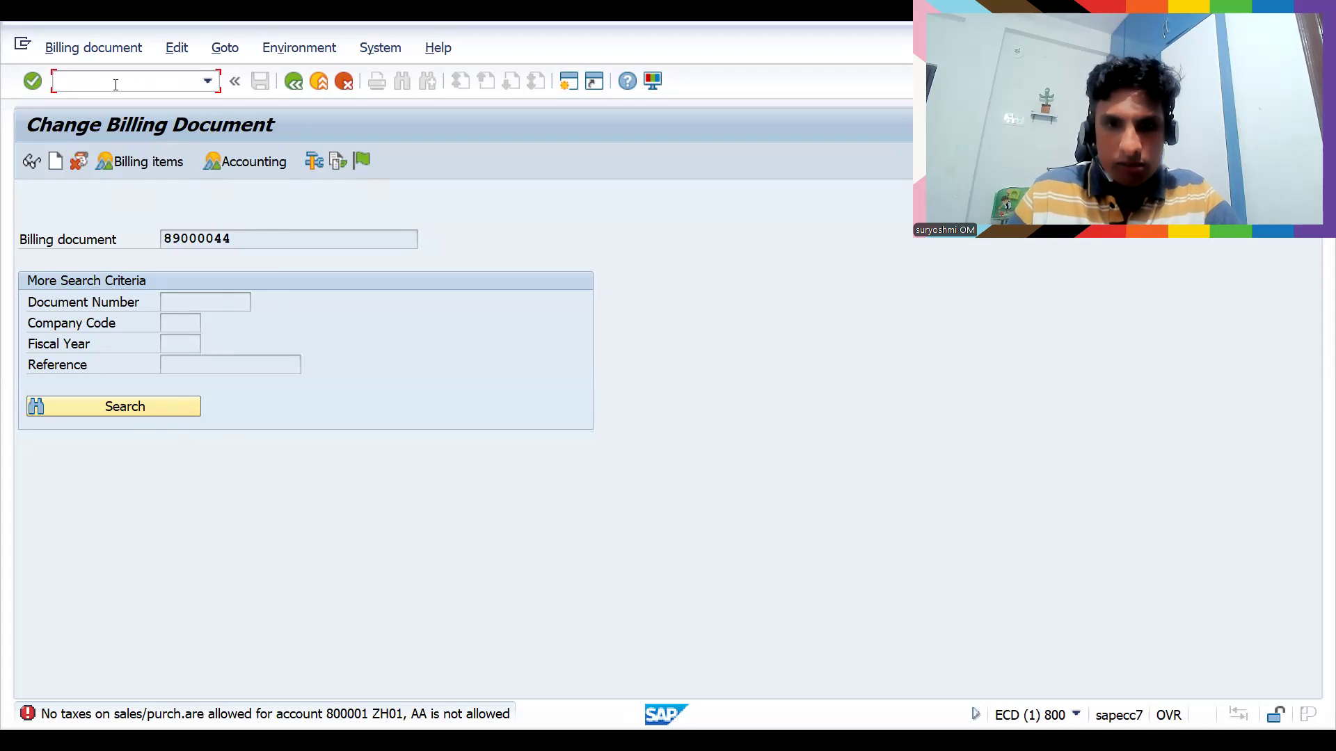
text(/nfgs)
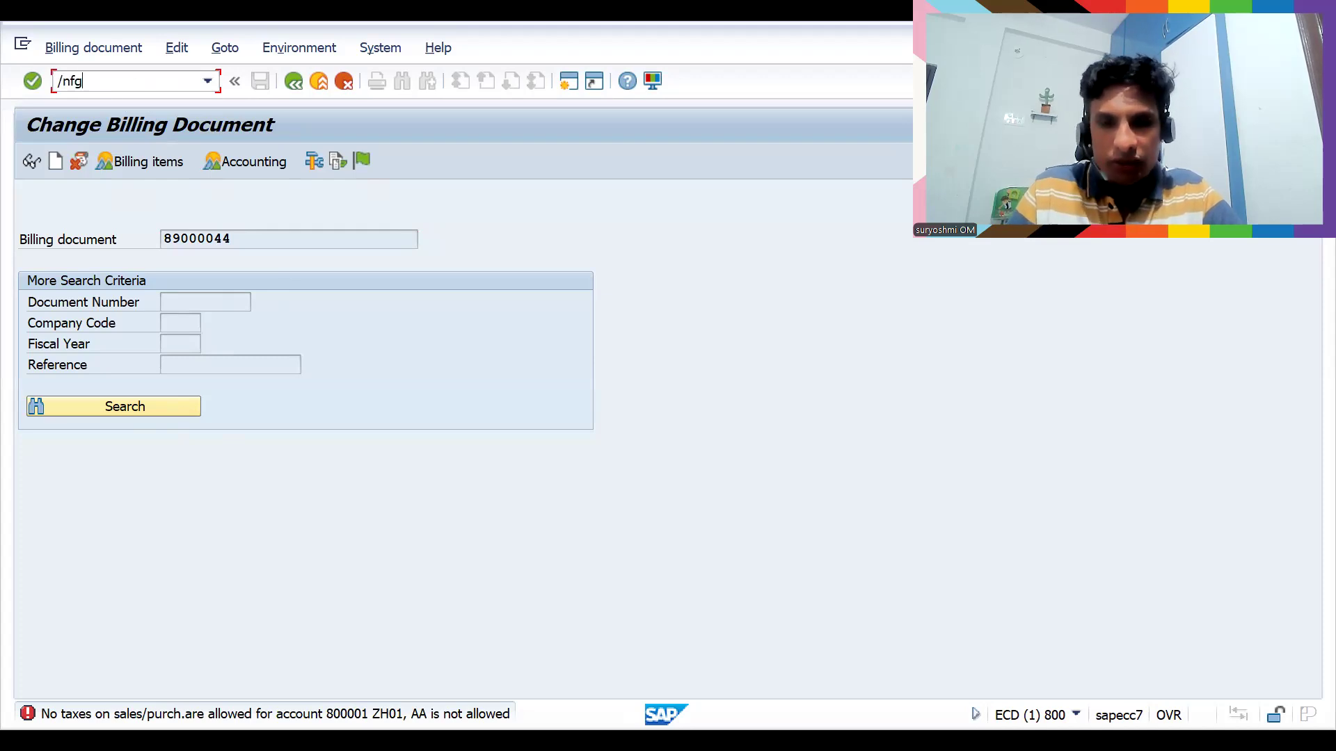
key(BackSpace)
key(BackSpace)
text(s)
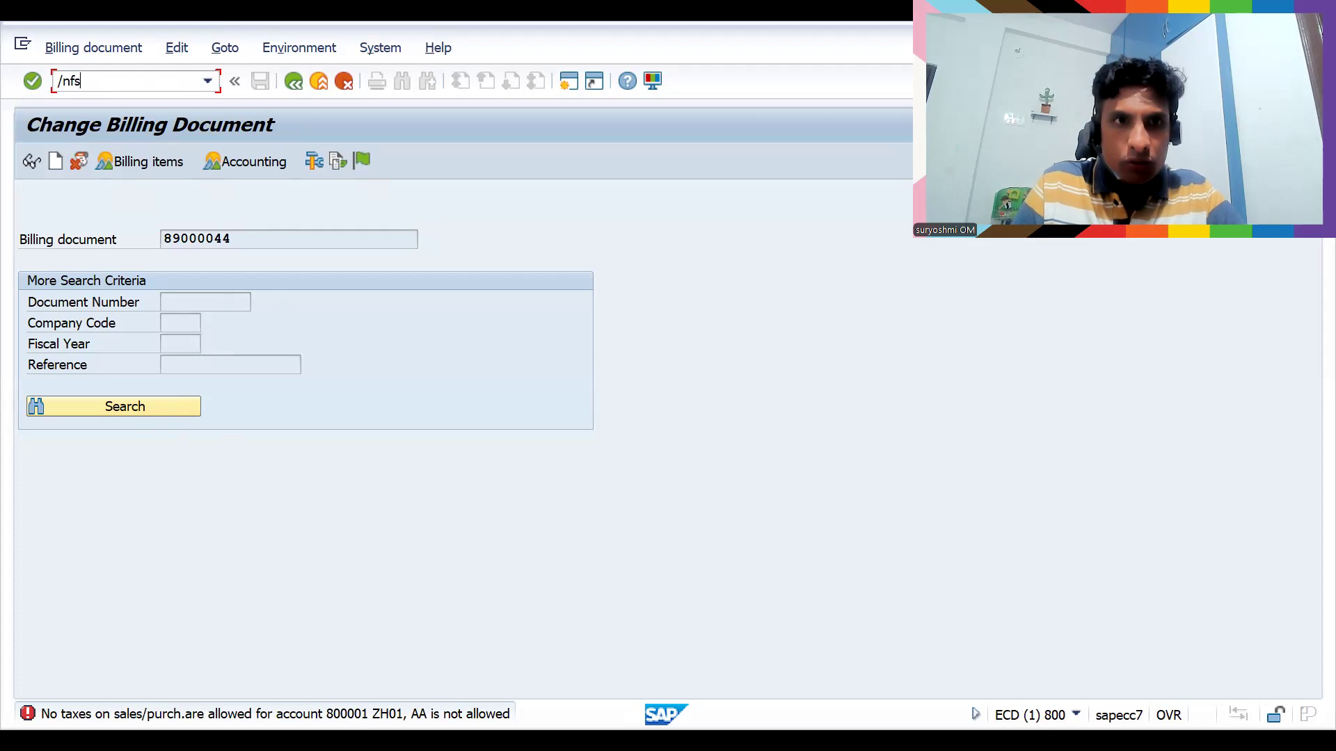
text(00)
key(Return)
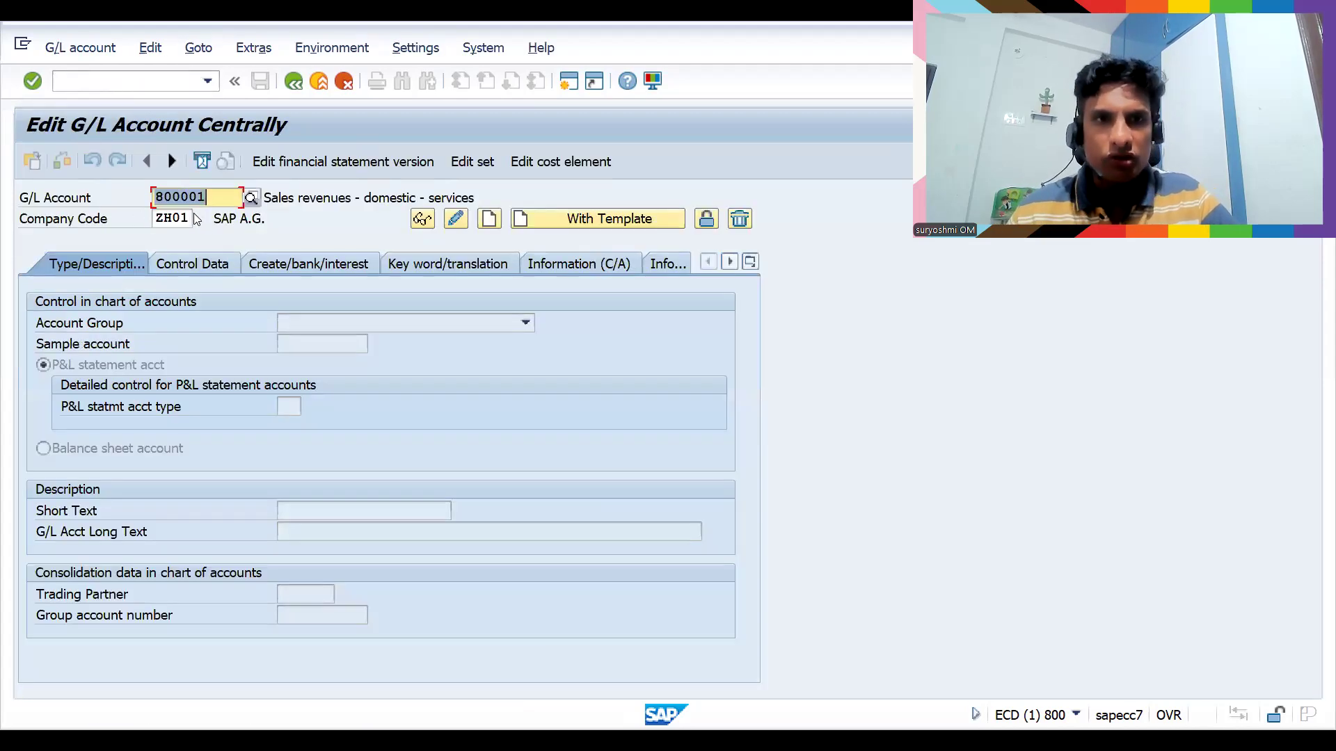
Display account 800001, check its Control Data and Create/bank/interest tabs, then enter Change mode
click(422, 219)
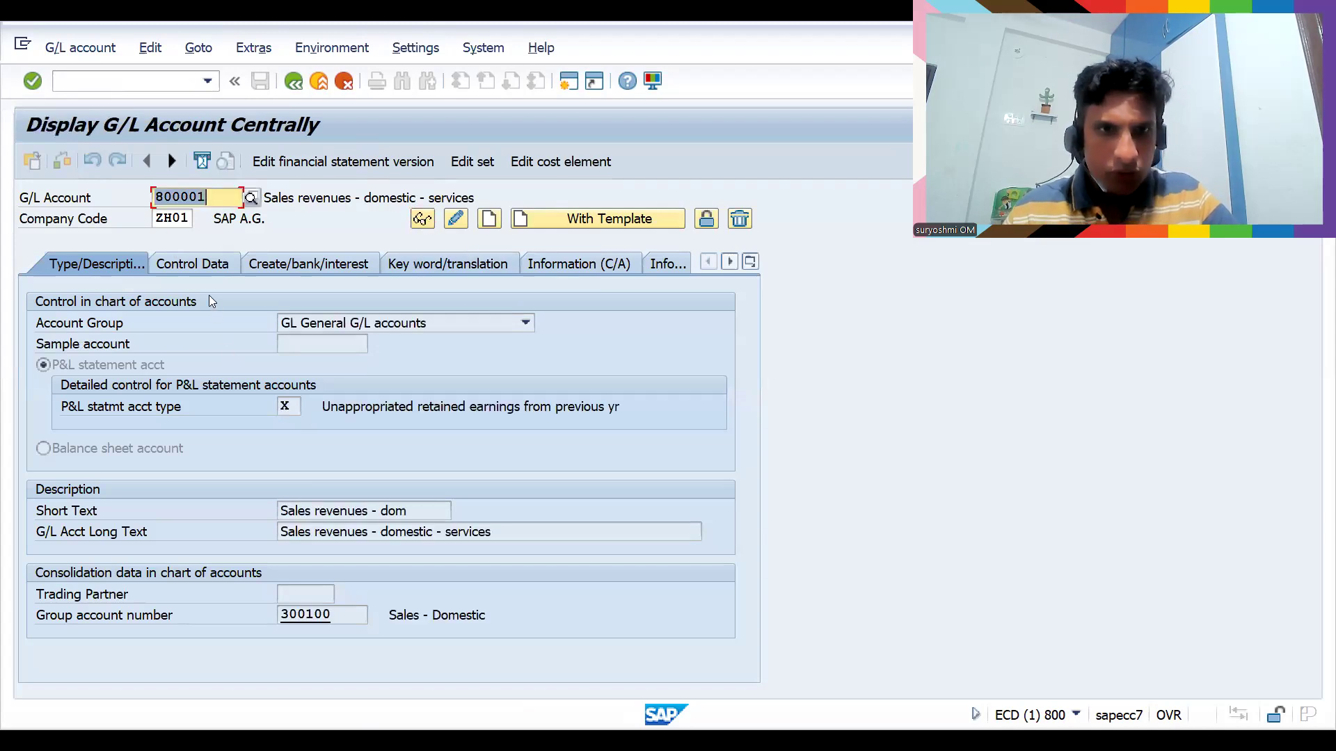
click(195, 266)
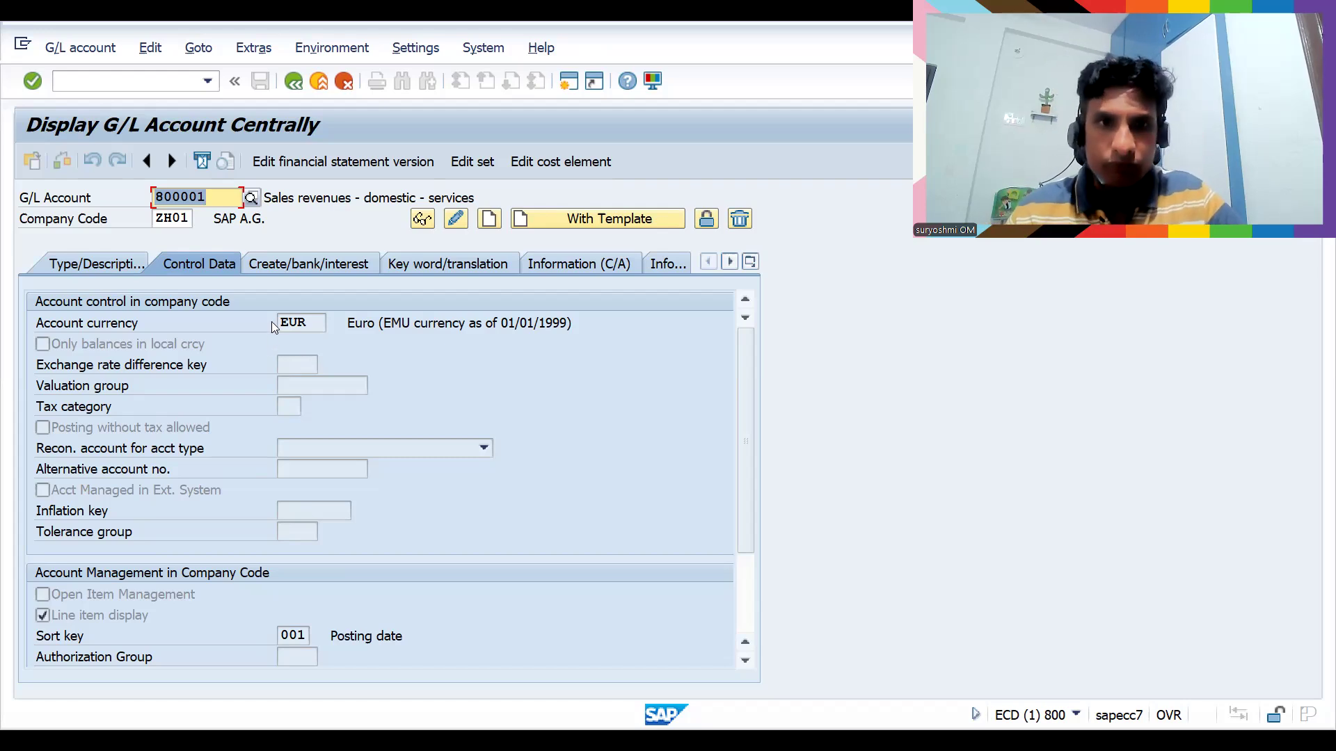
click(277, 263)
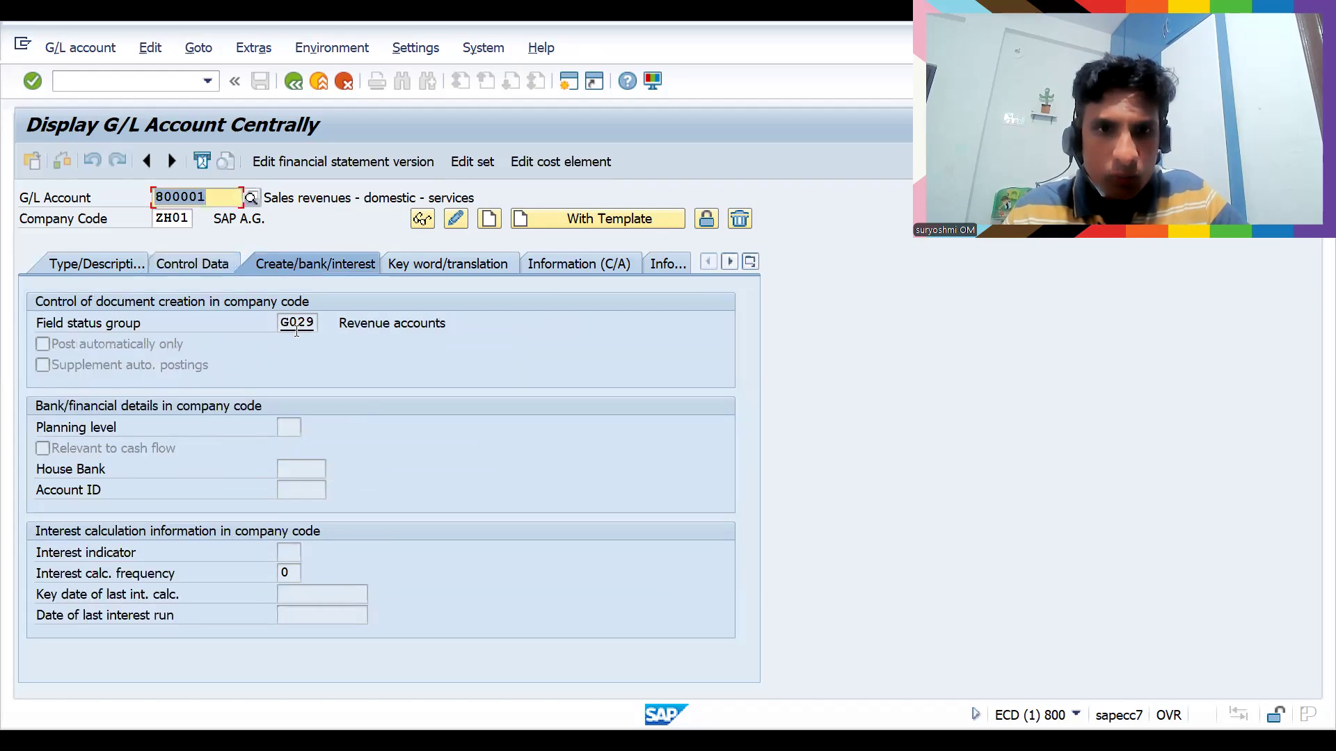
click(203, 263)
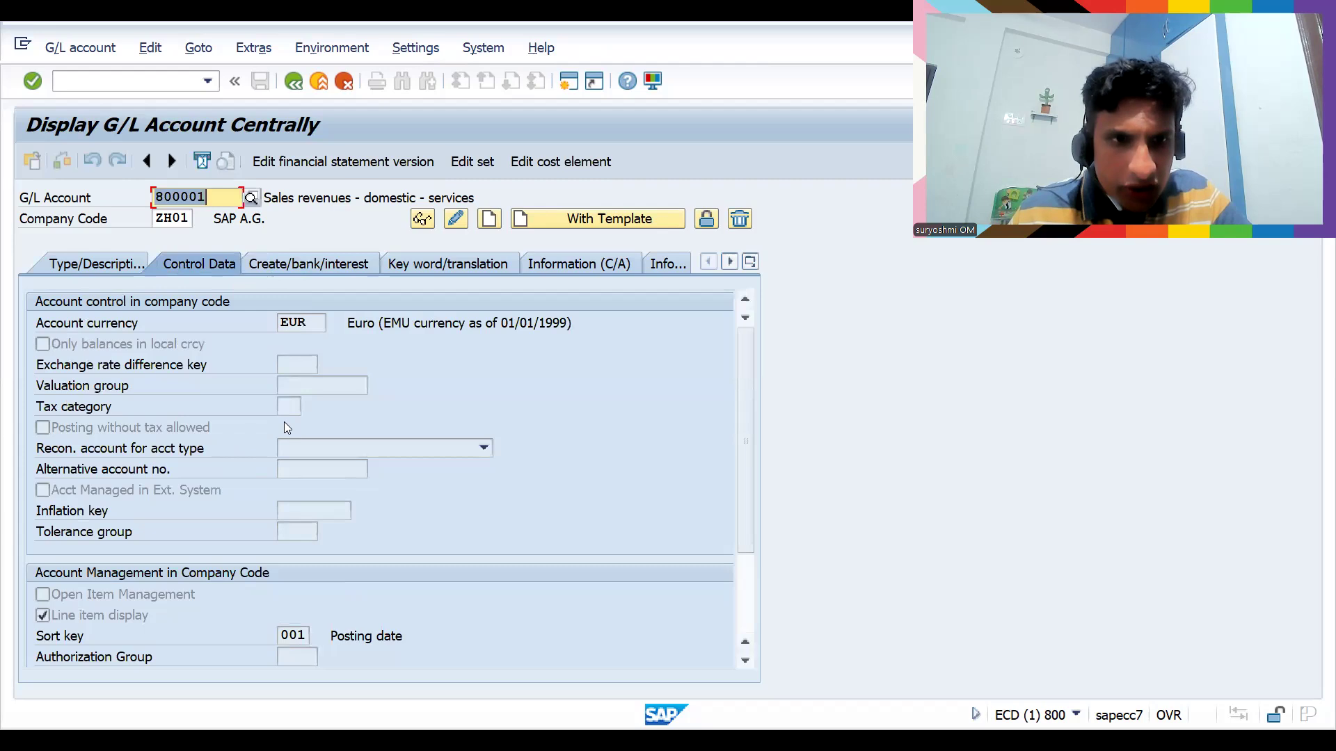
click(290, 408)
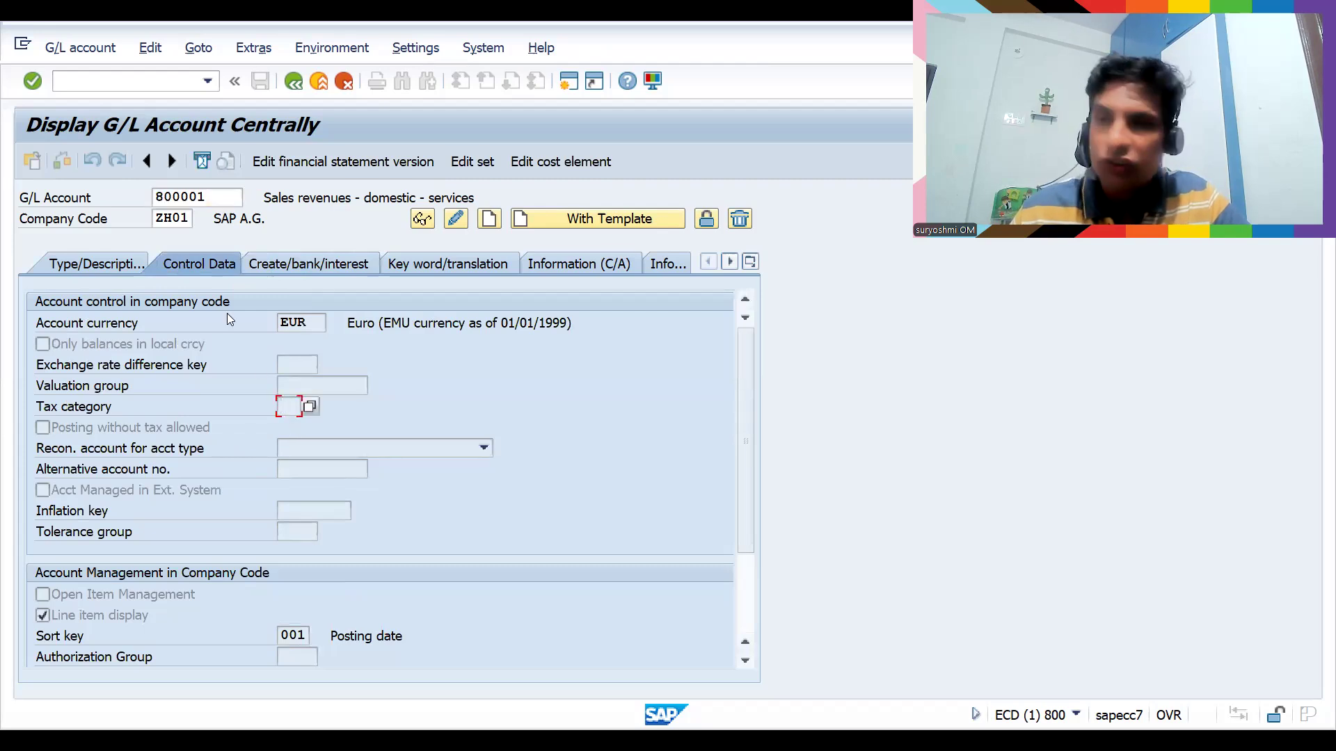
click(460, 224)
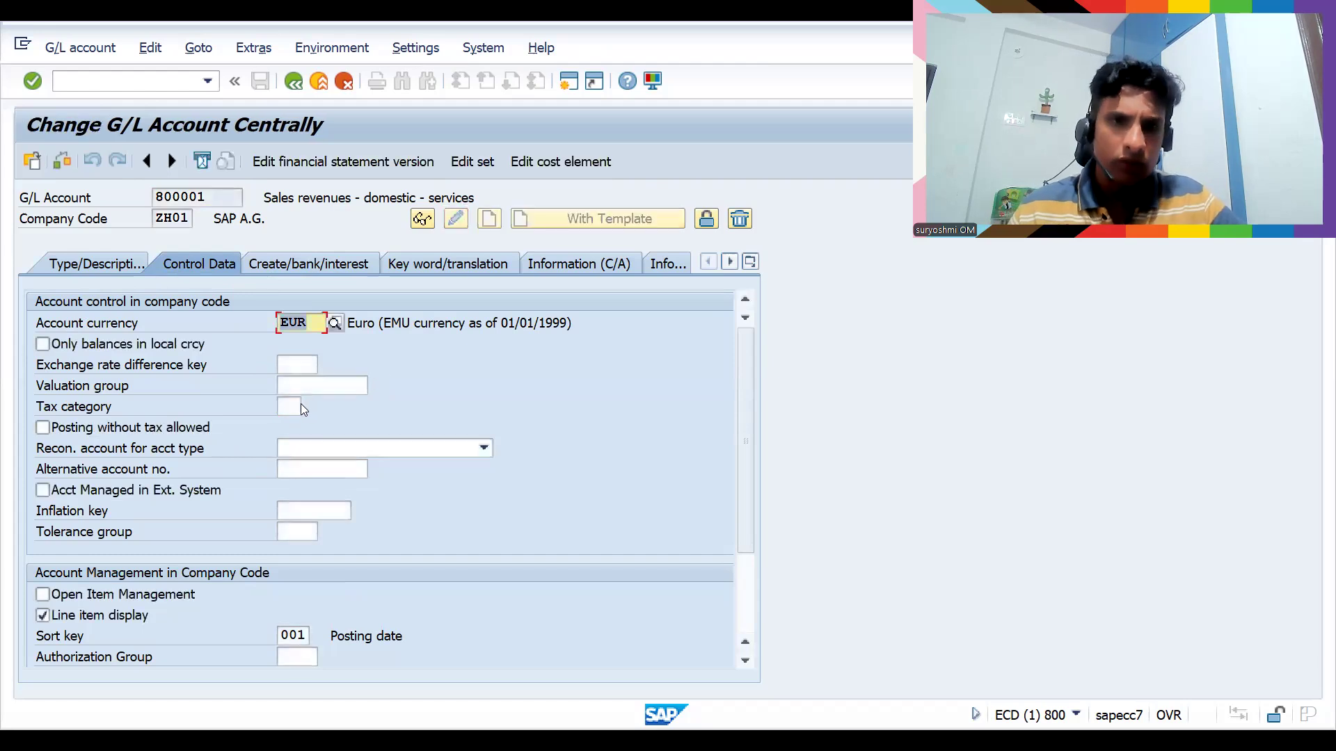
Choose '> Output Tax Account' as account 800001's Tax category and save
click(290, 406)
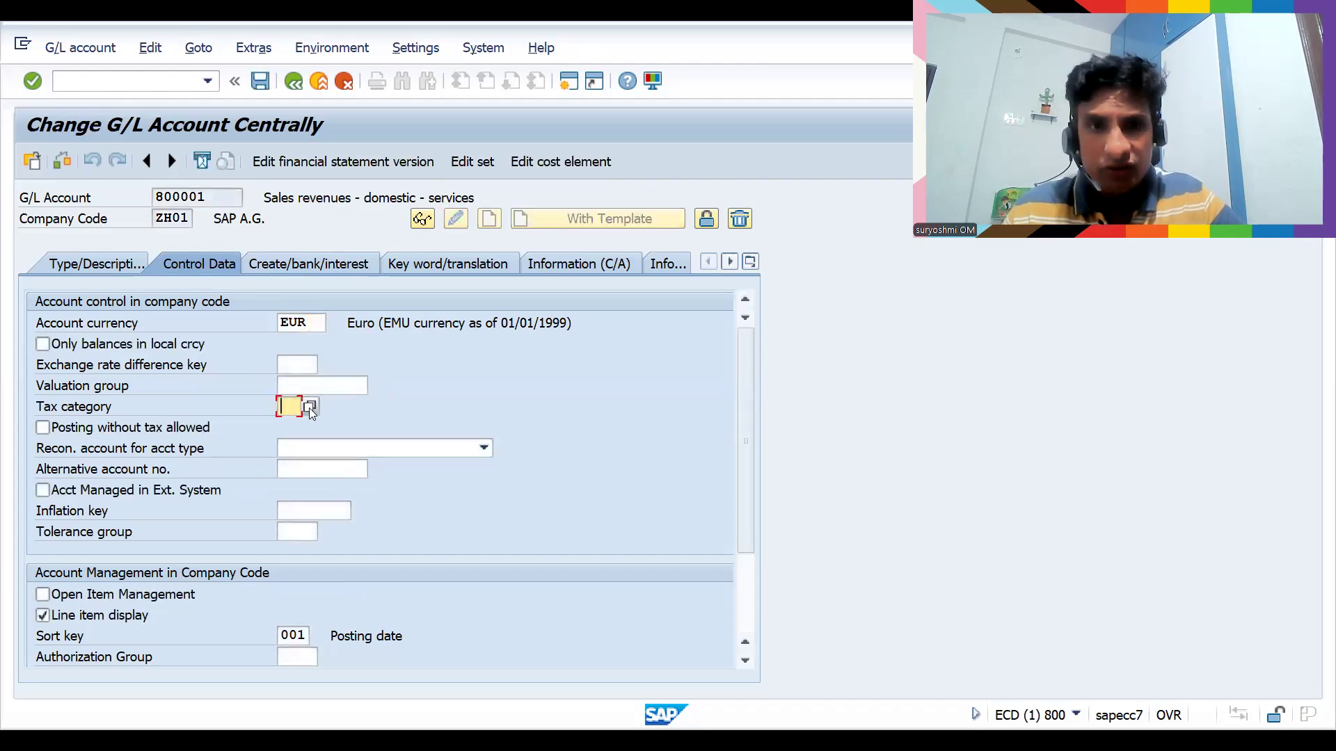
click(309, 409)
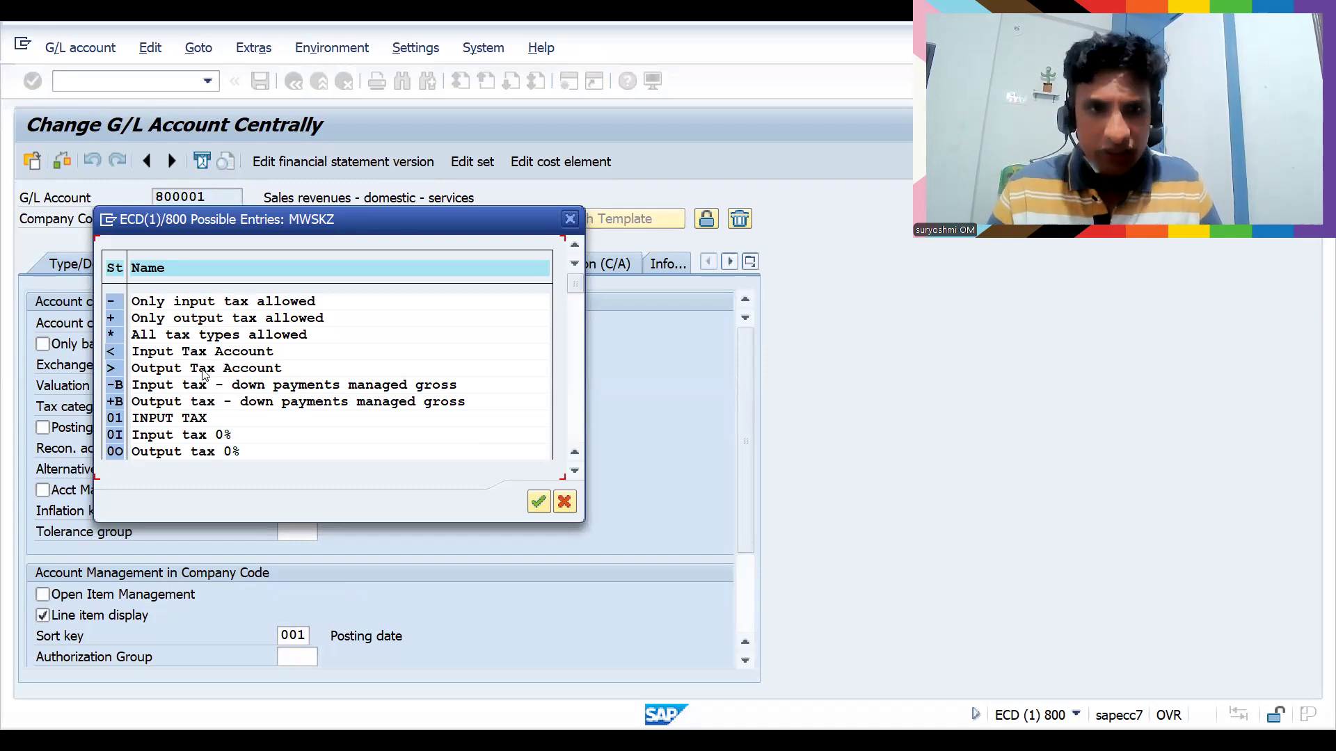
click(204, 374)
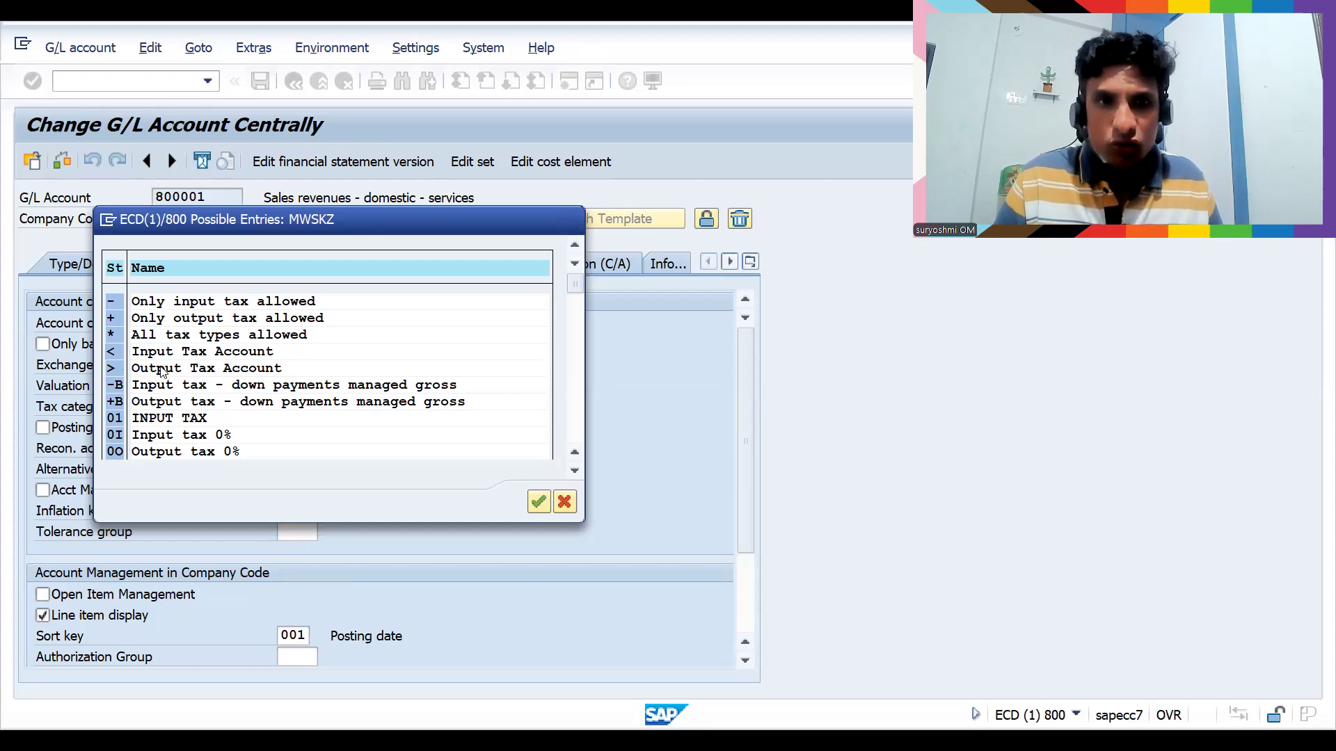
double_click(161, 372)
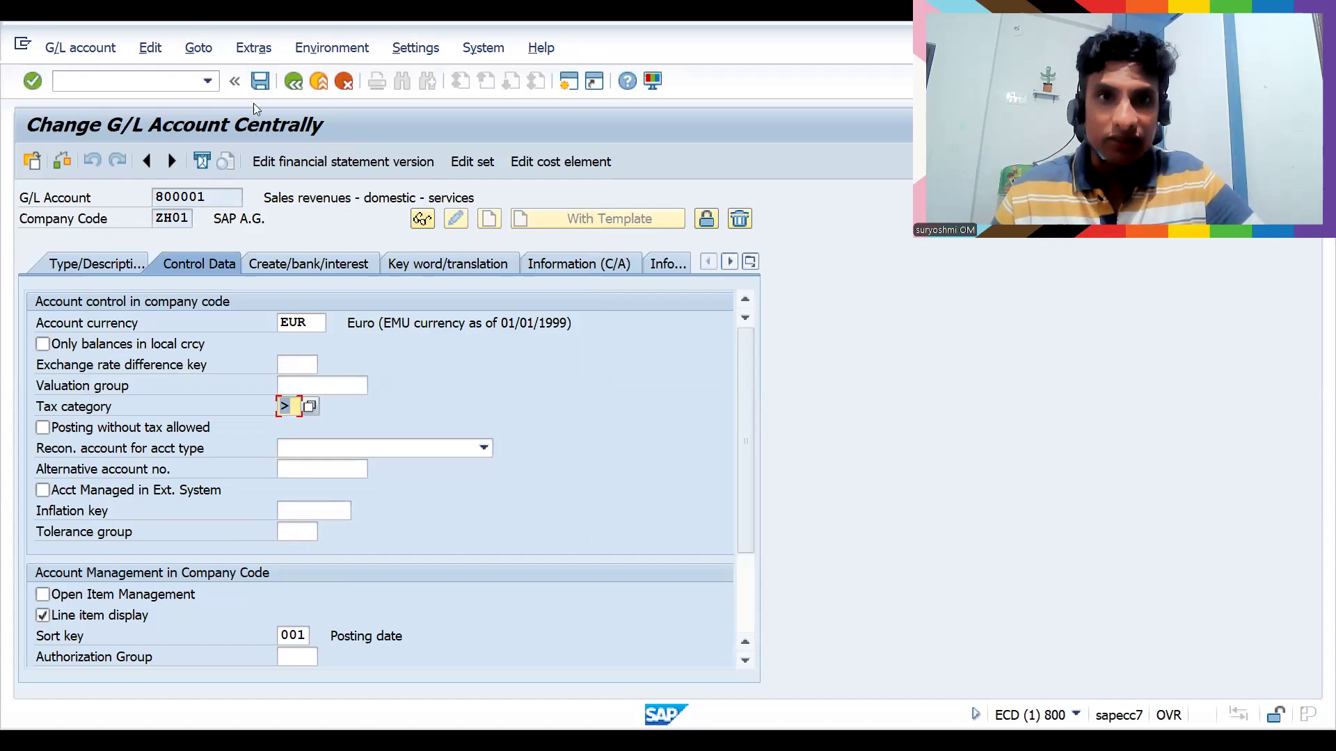
click(263, 86)
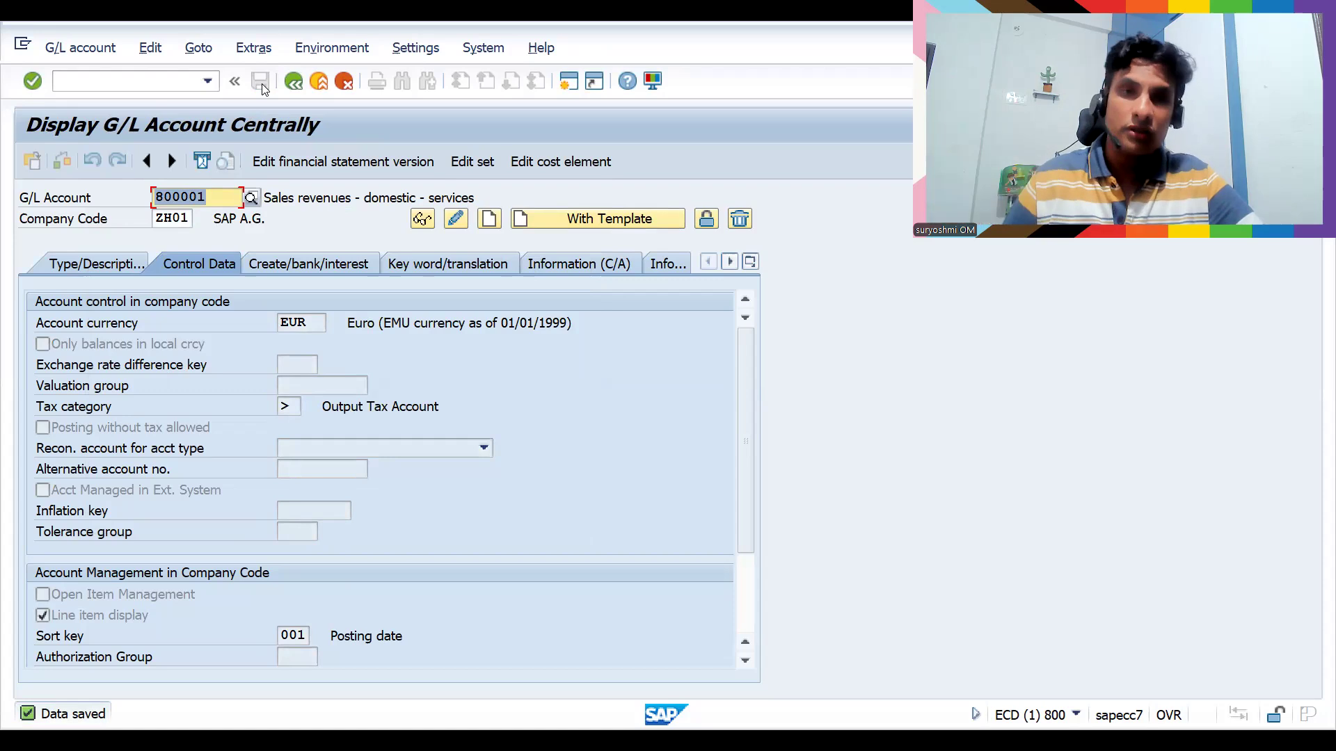
Retry releasing billing document 89000044 to accounting in VF, which fails on a zero tax base
click(162, 84)
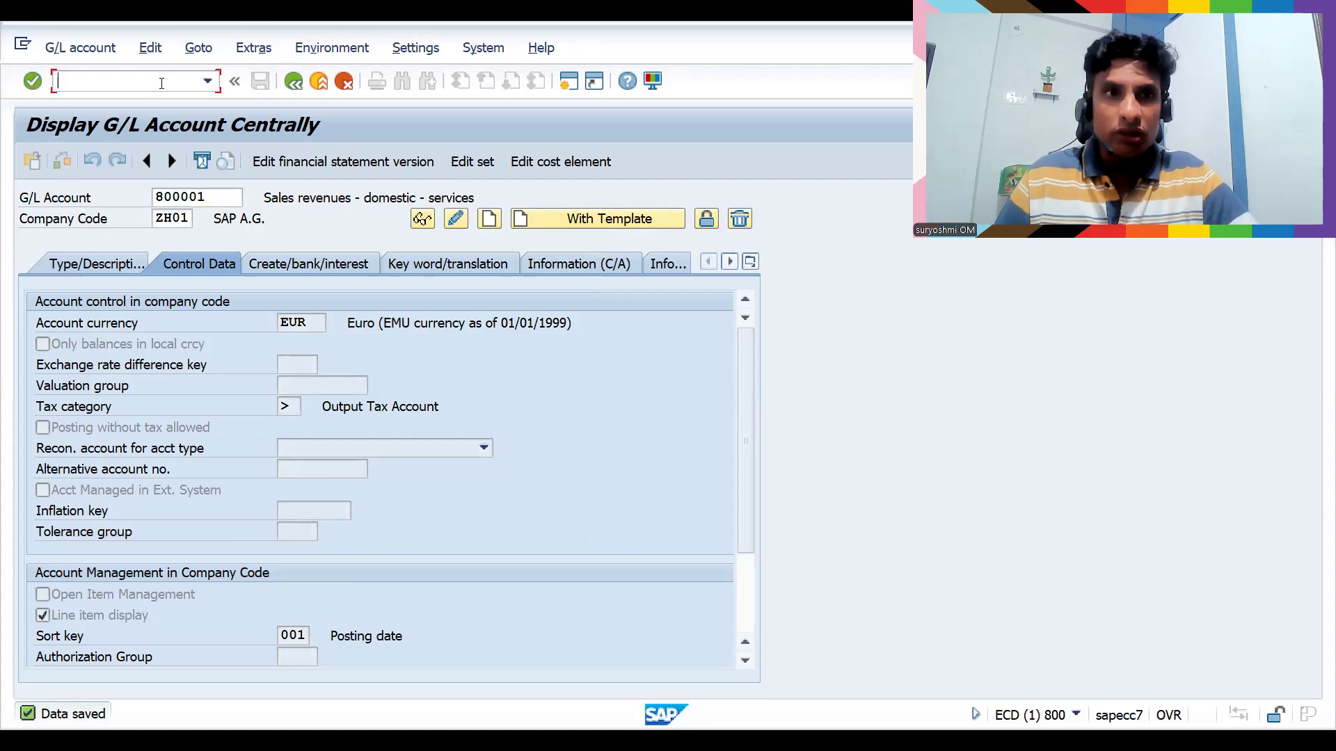
text(/nvf02)
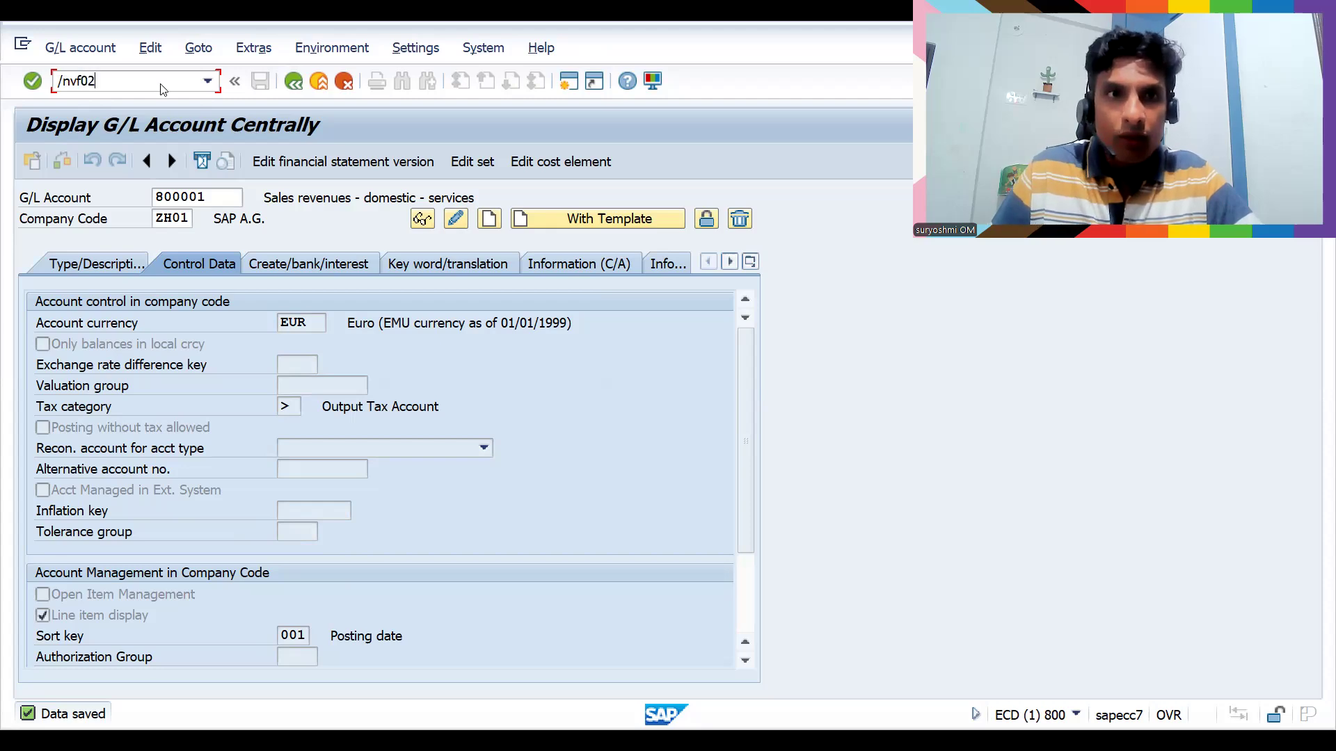
key(Return)
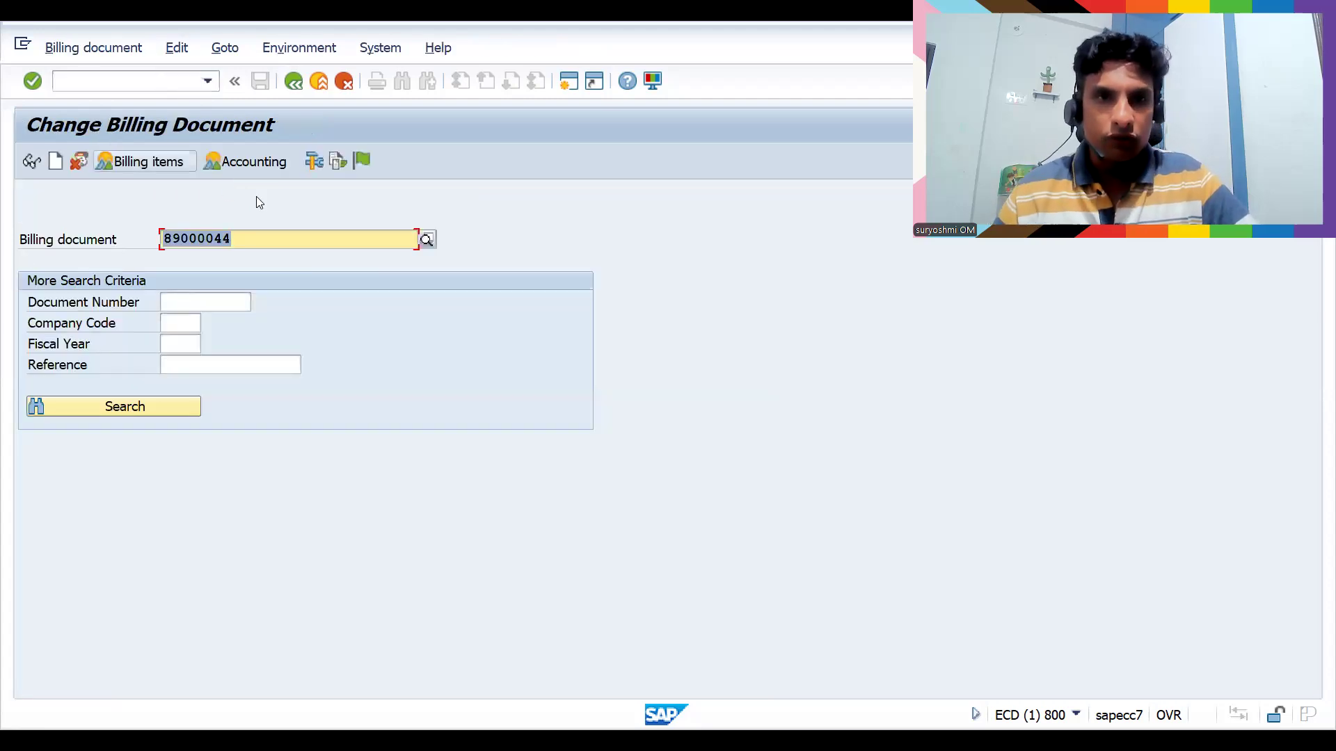
click(361, 161)
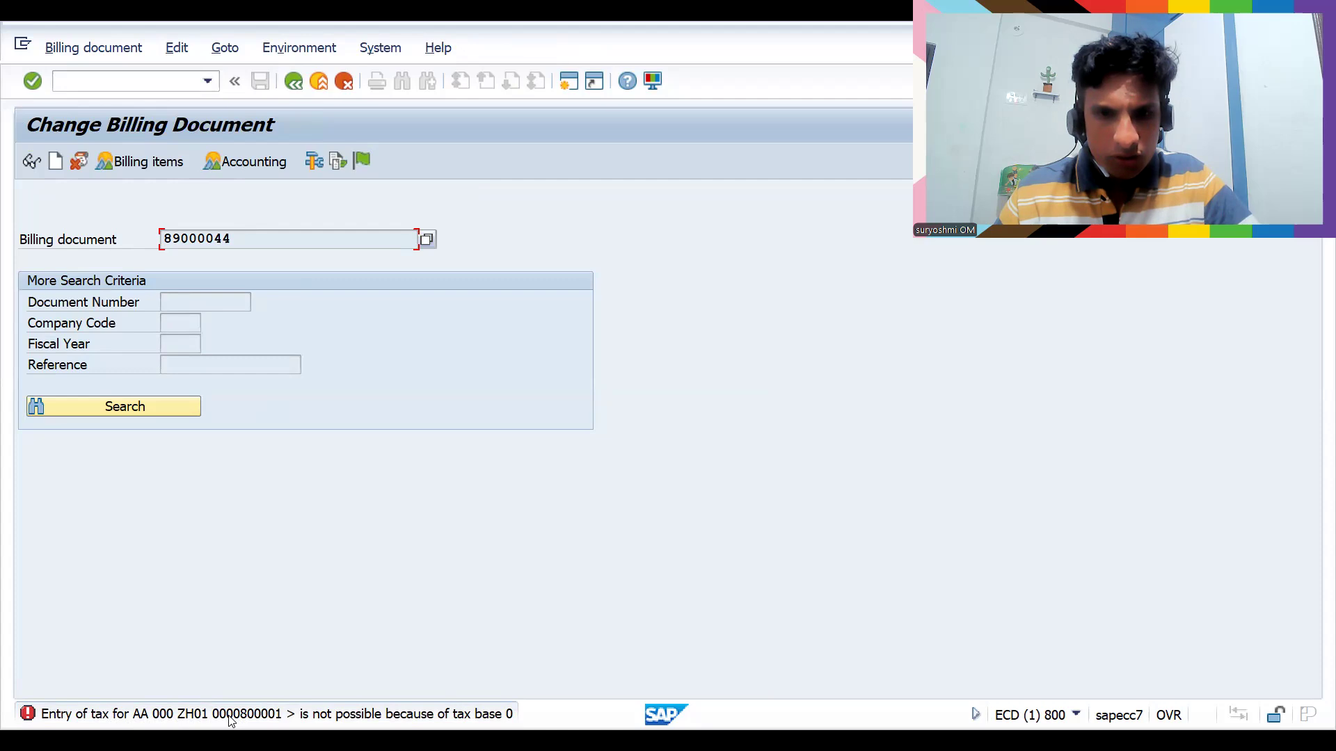
Reopen G/L account 800001 in FS00
click(96, 81)
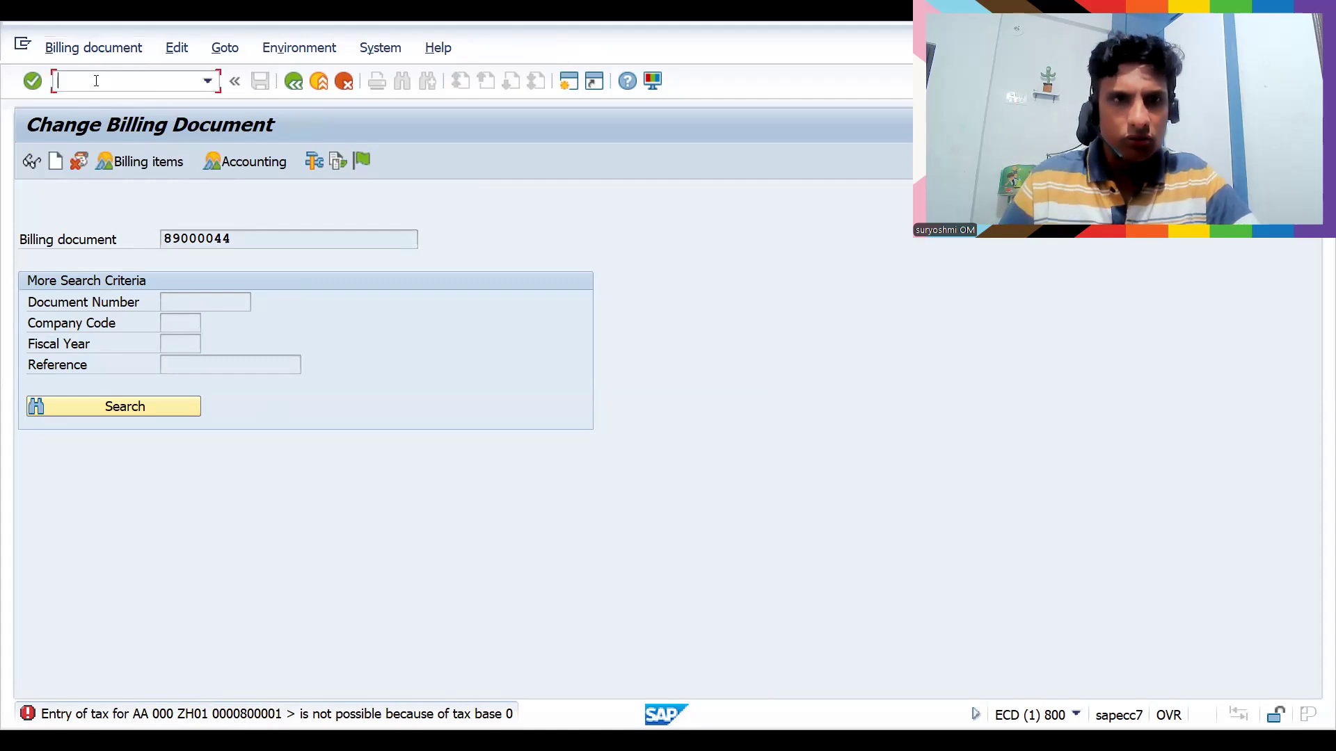
text(/n)
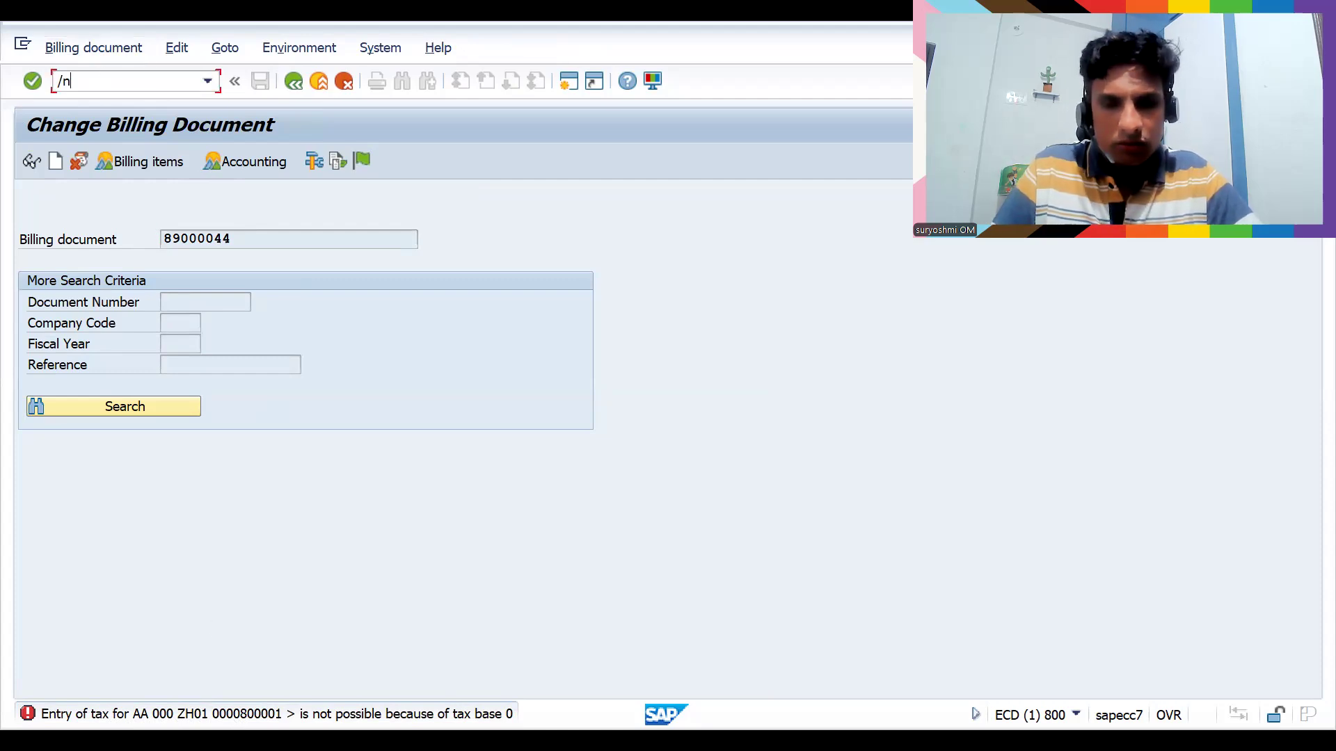
text(fs00)
key(Return)
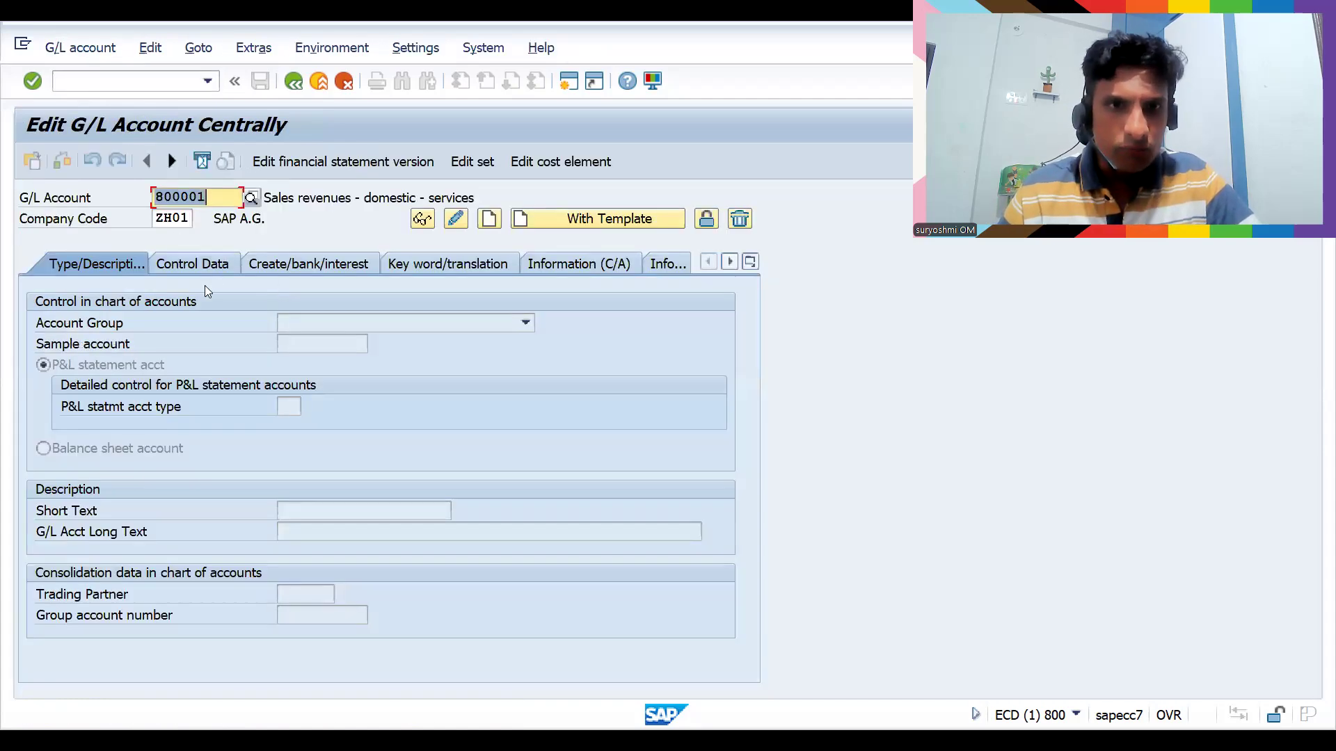
Change G/L account 800001's tax category from > to * and save
click(456, 219)
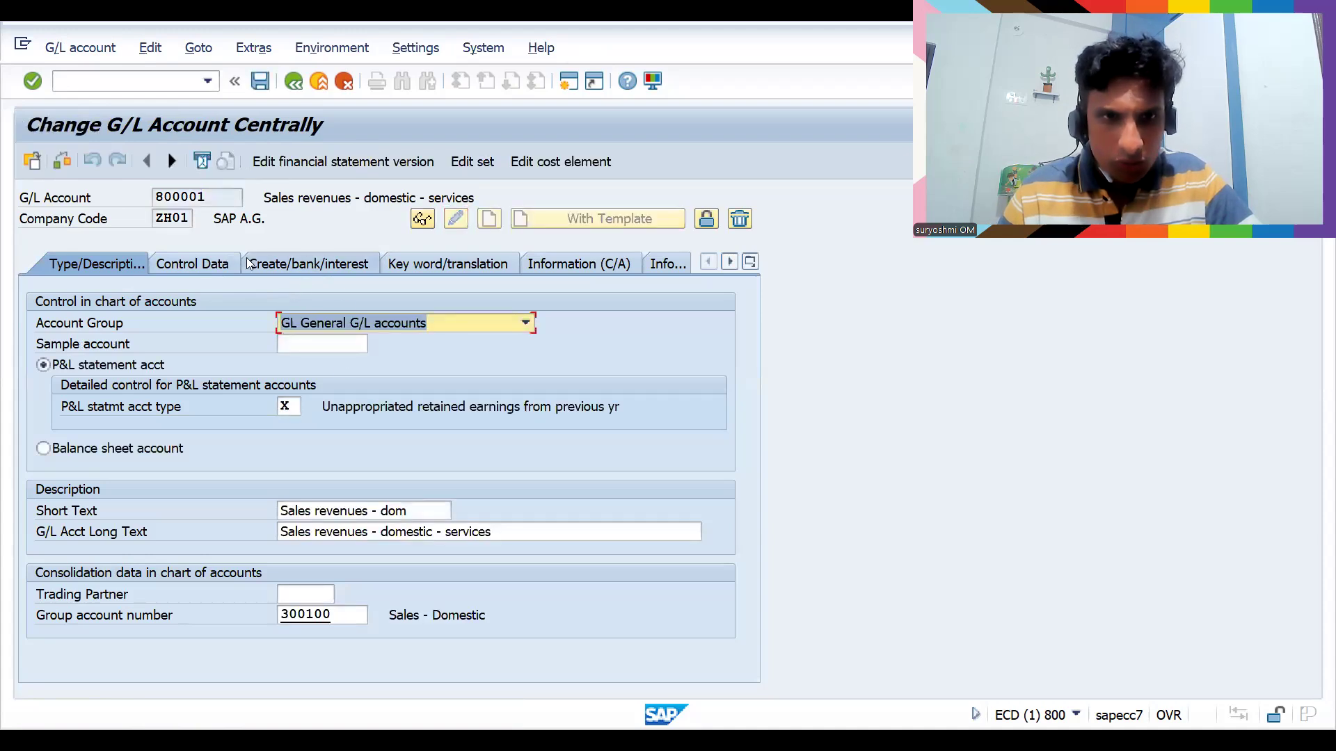
click(210, 264)
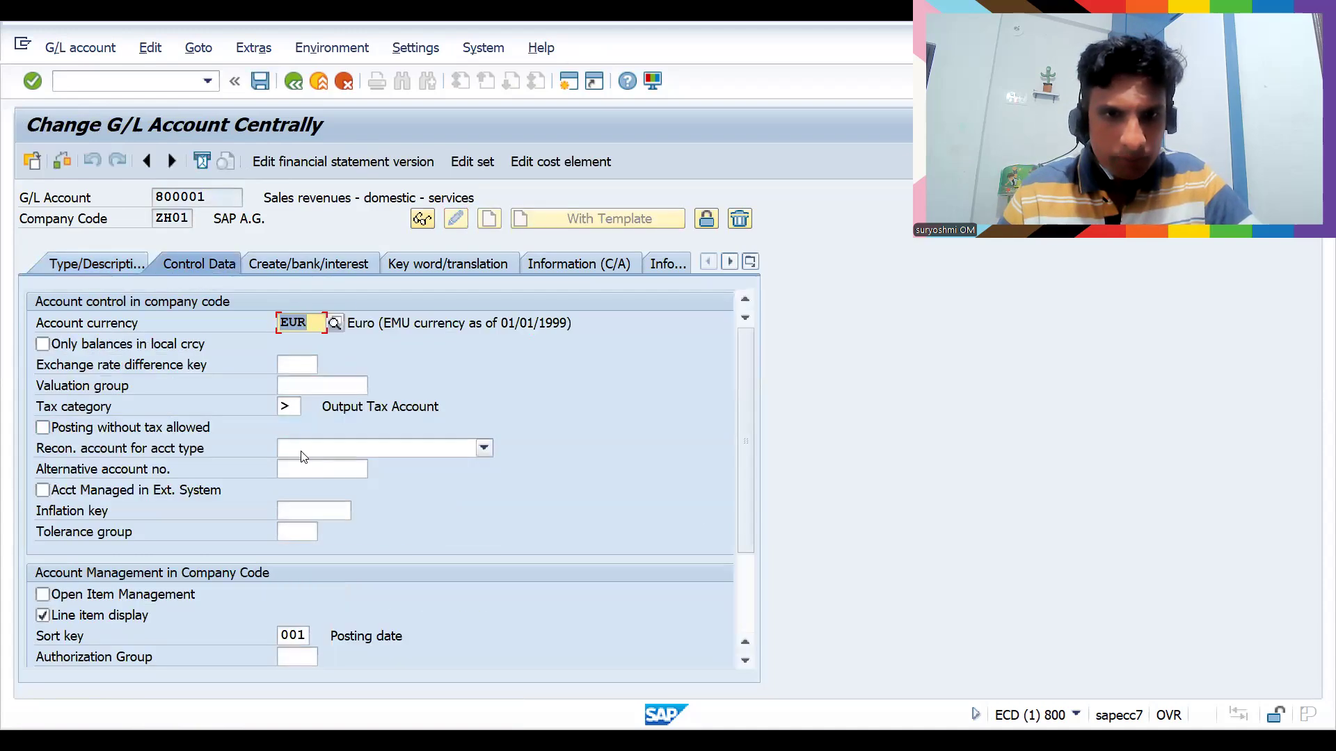
click(288, 407)
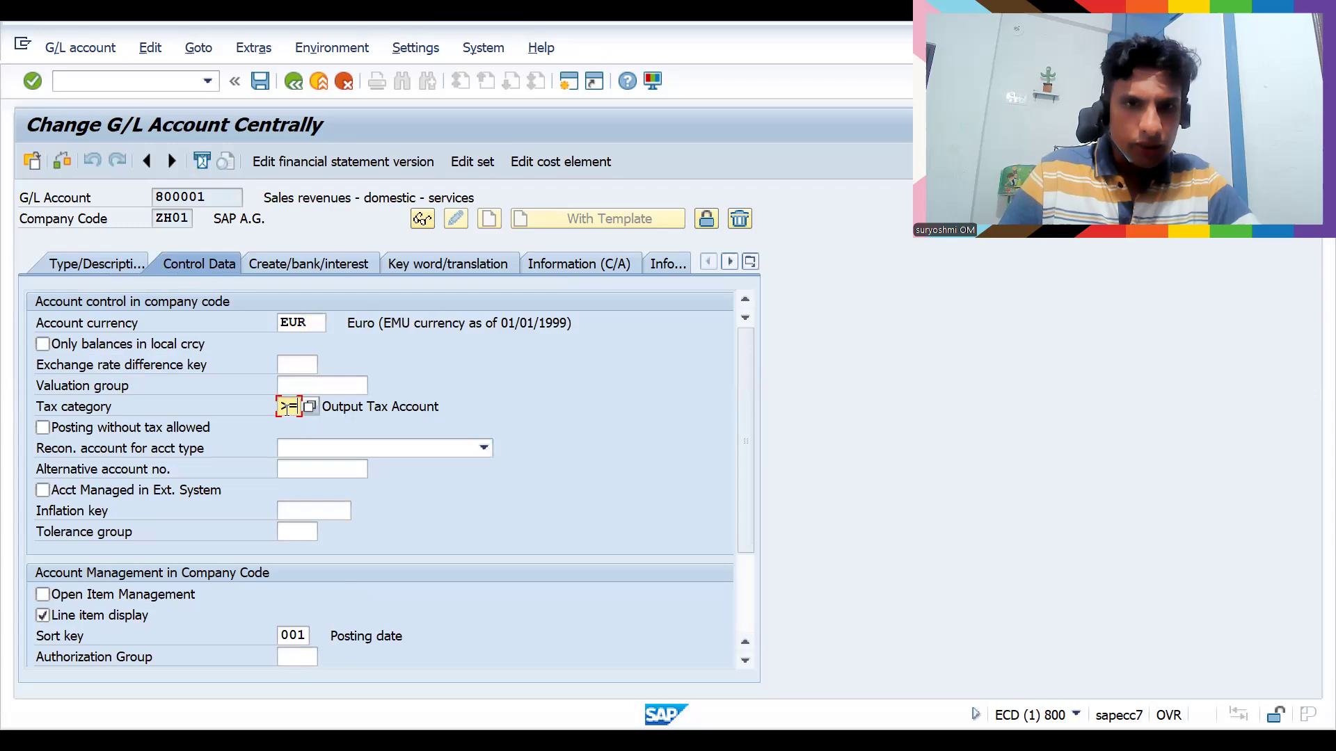
key(BackSpace)
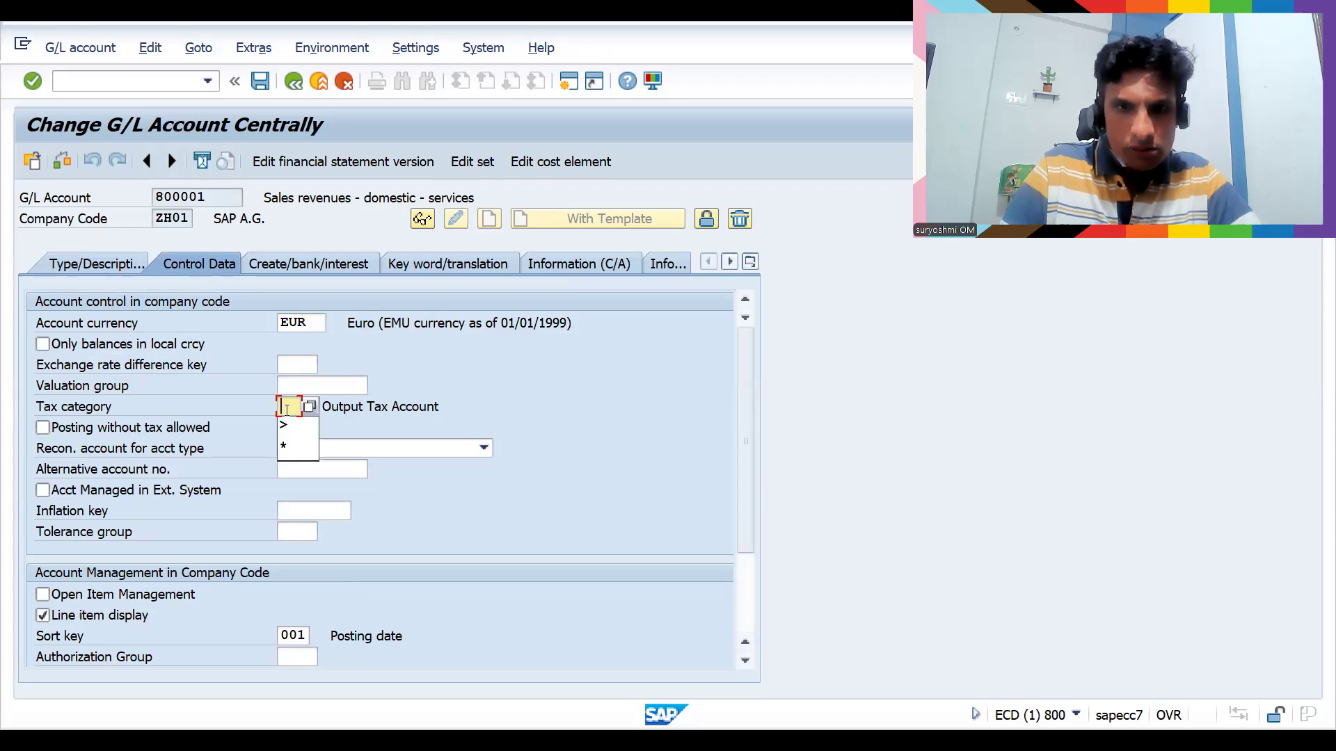
text(*)
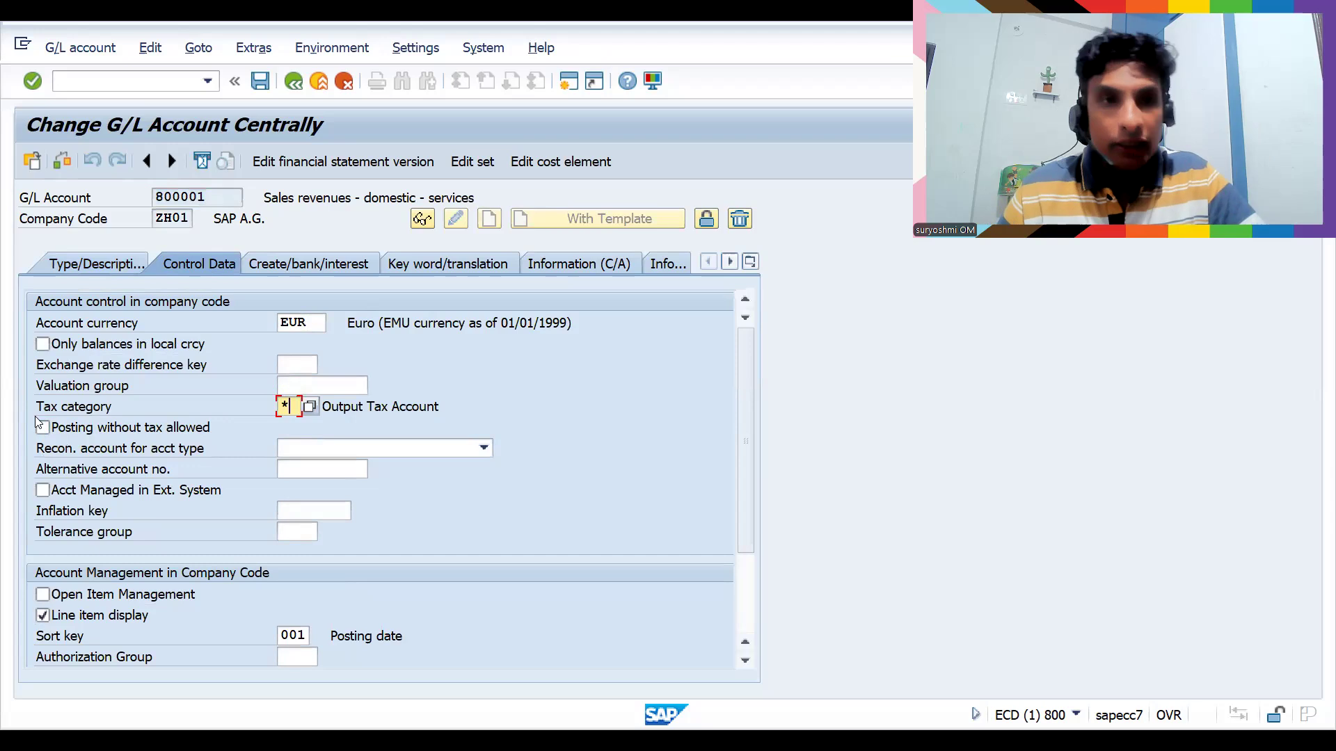
click(260, 81)
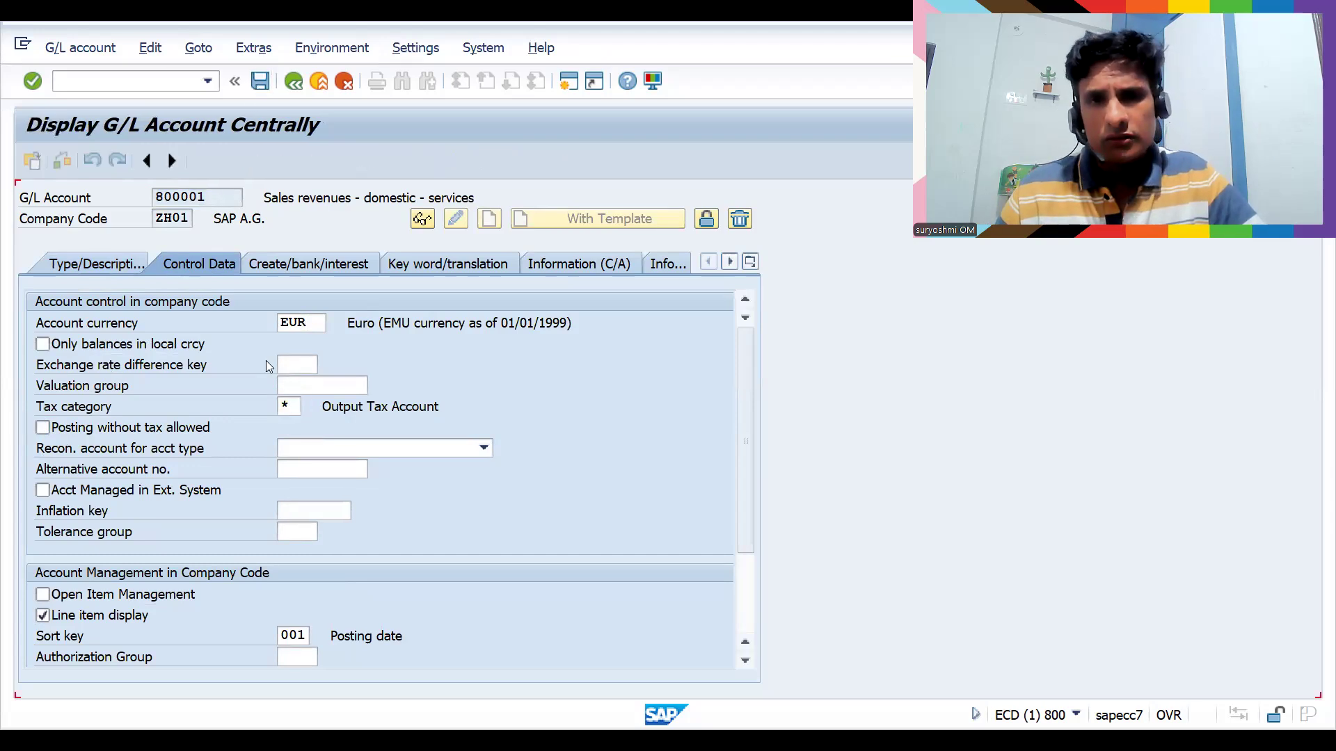
Return to Change Billing Document for 89000044 through the command field
click(121, 81)
text(/nfs10n)
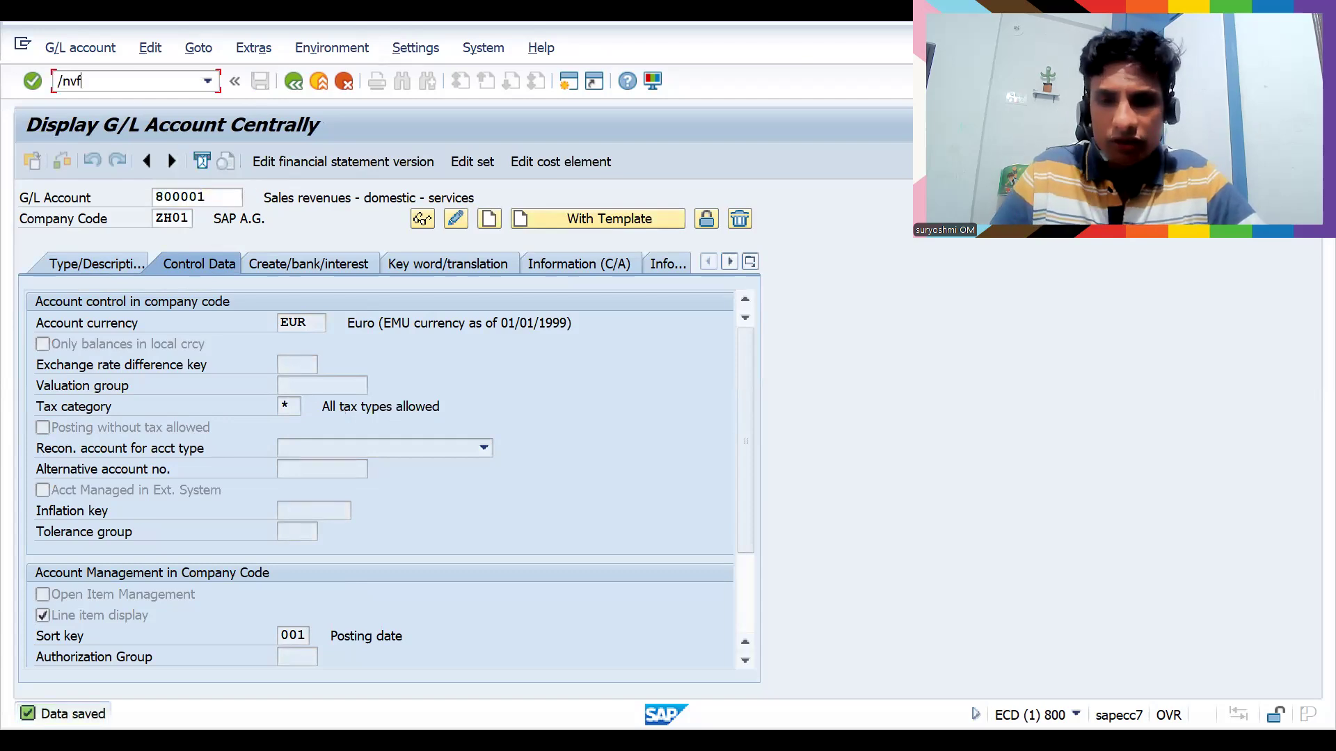
key(Return)
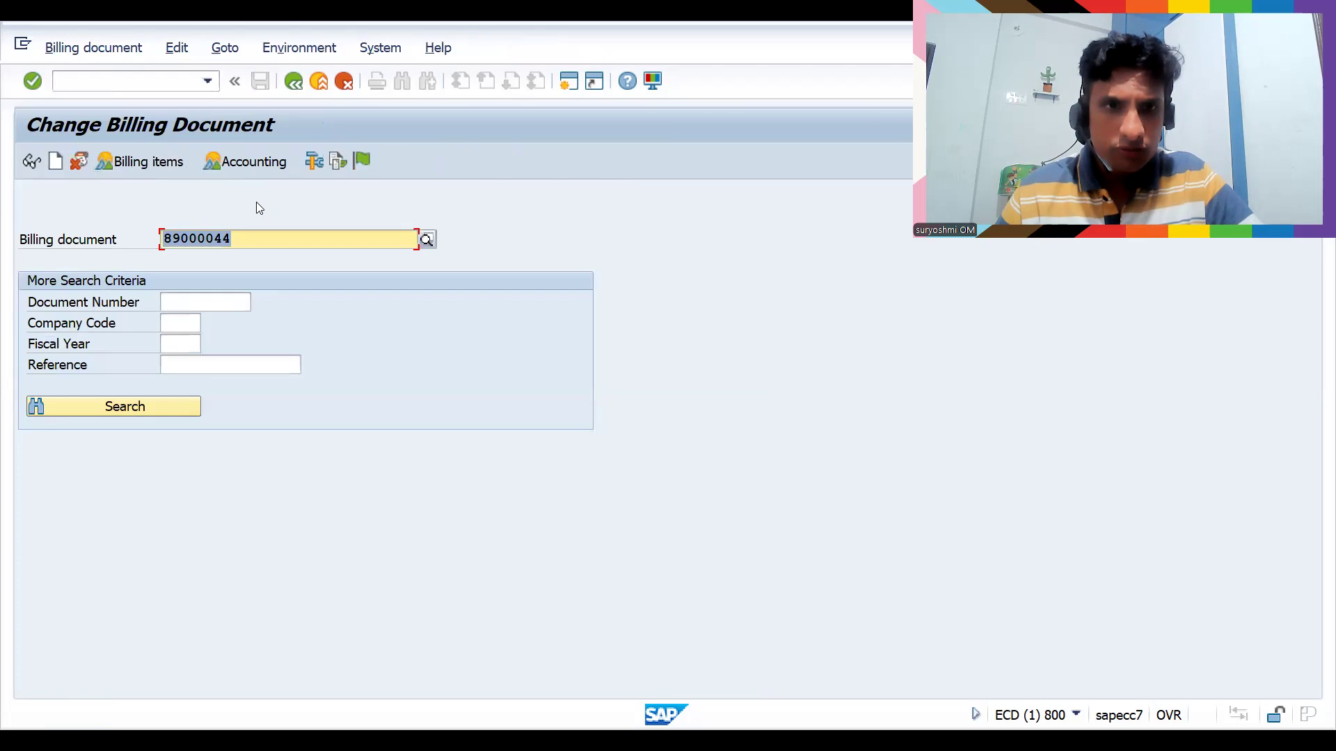
click(368, 158)
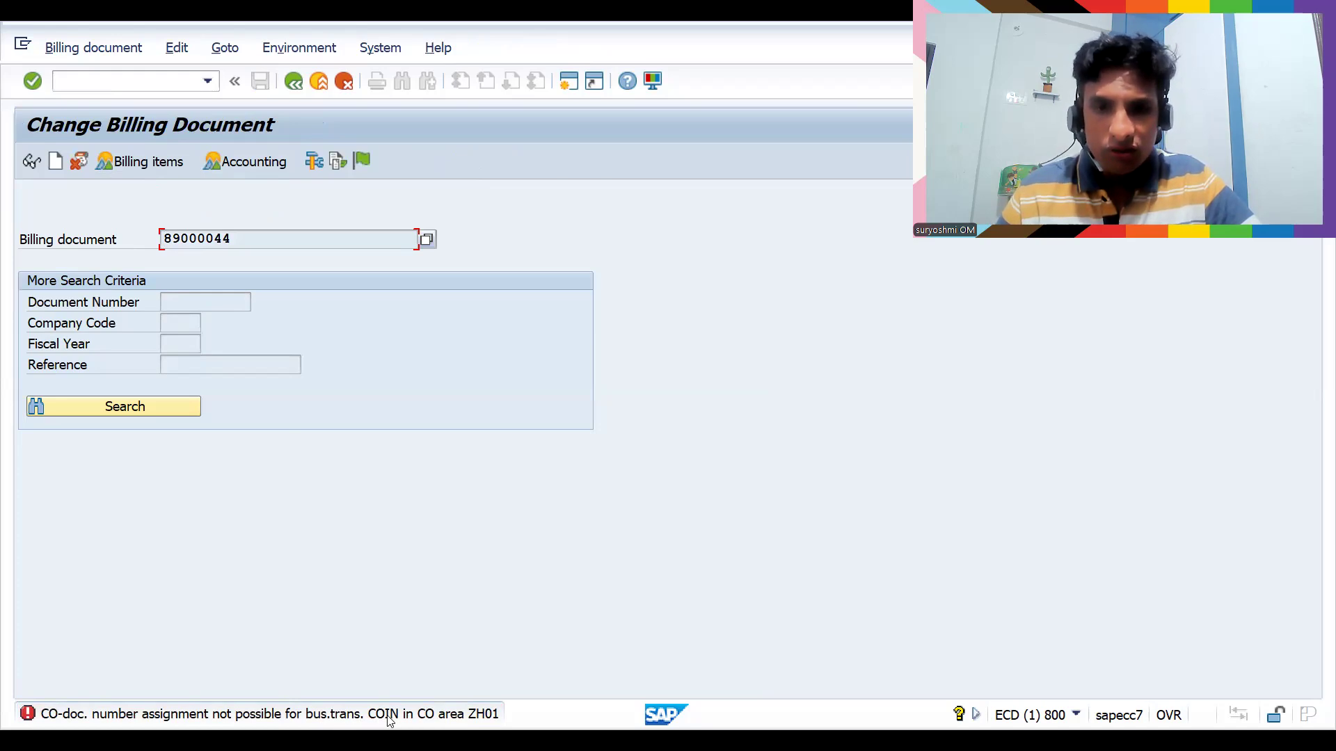
double_click(389, 717)
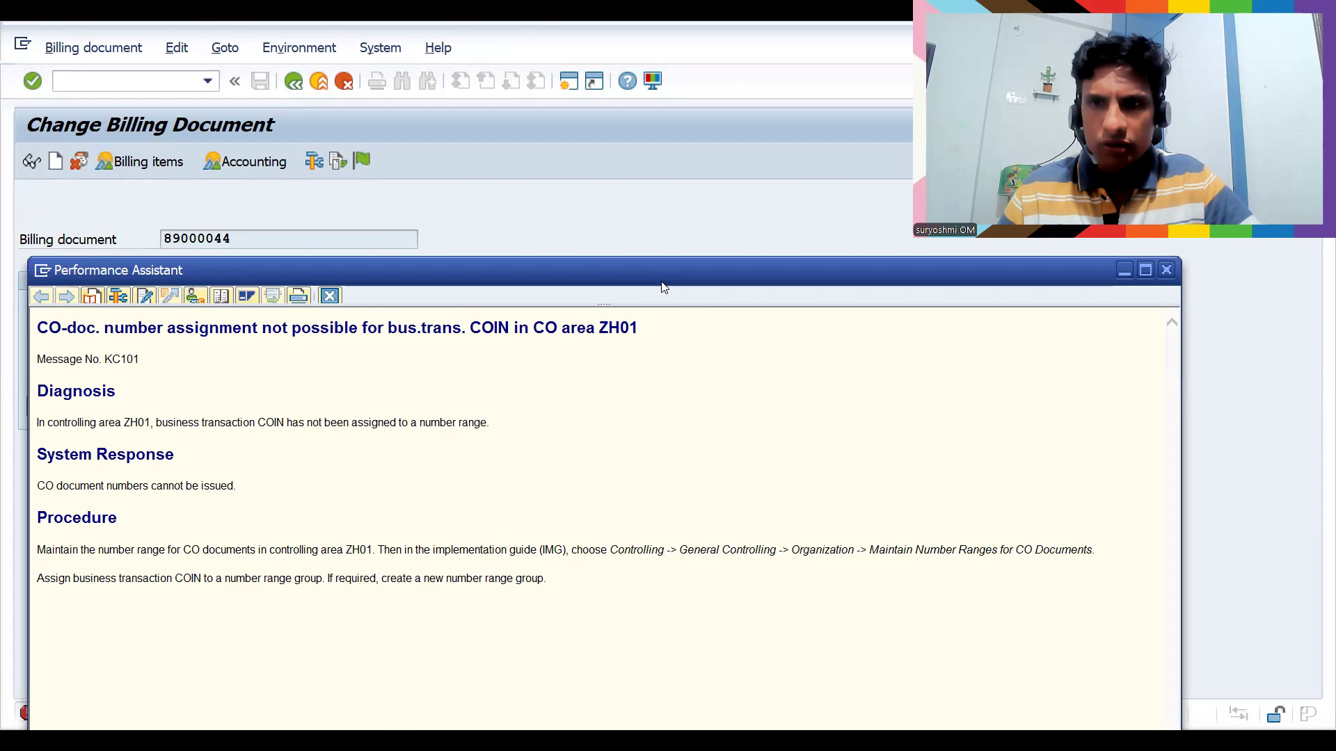
drag(663, 286, 307, 375)
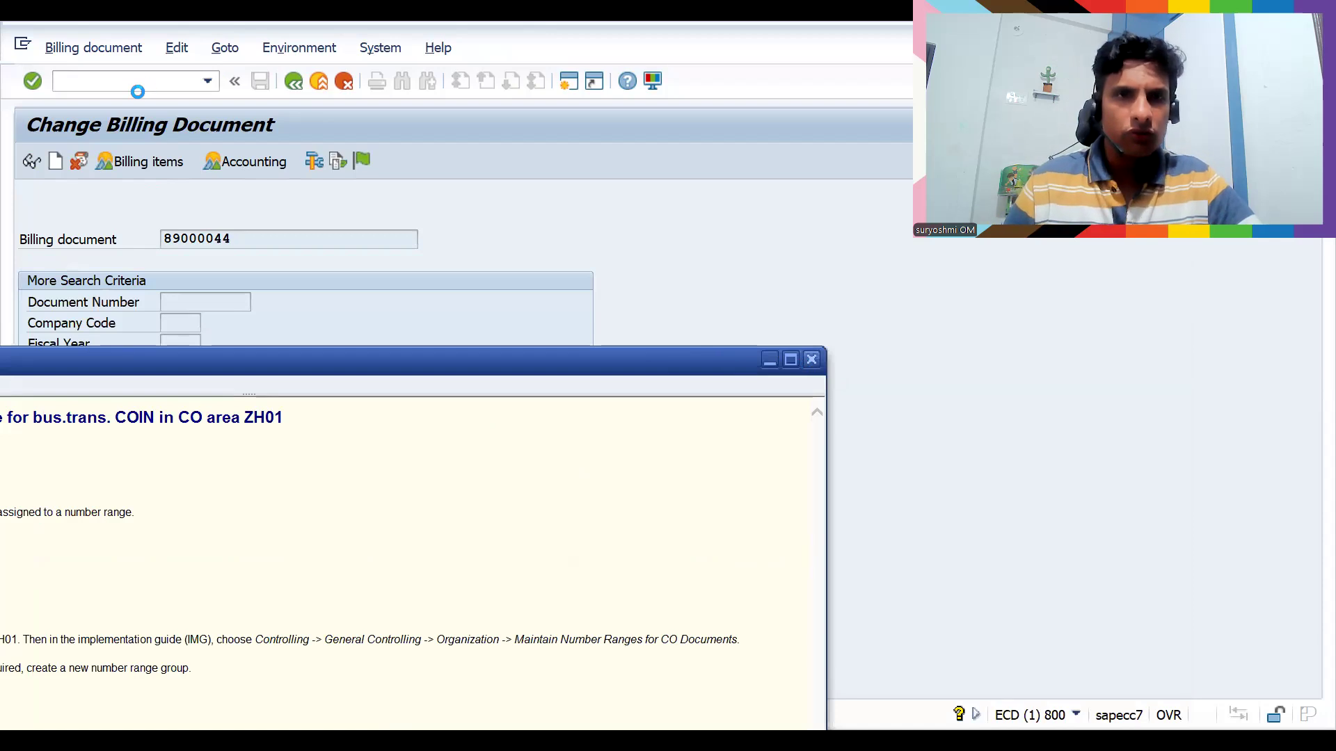
click(106, 86)
Open the SAP Reference IMG through SPRO
click(107, 86)
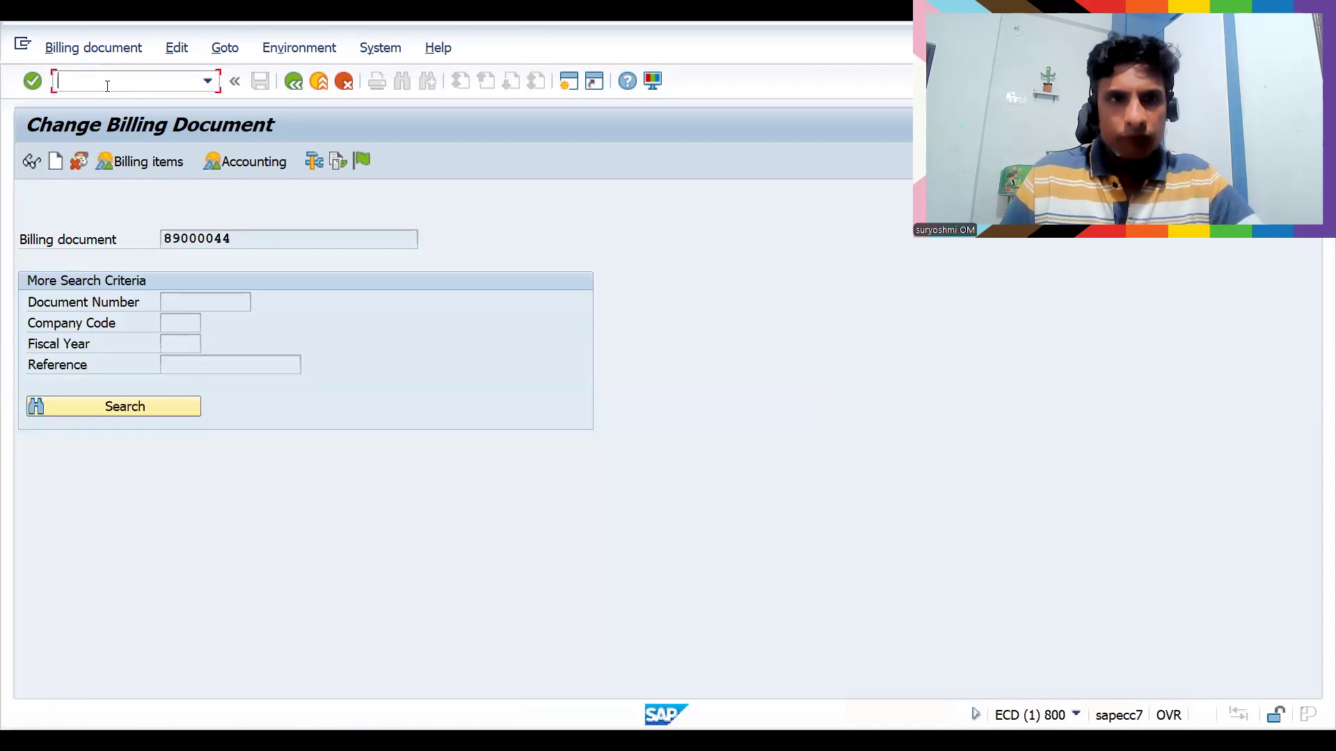
text(/nspro)
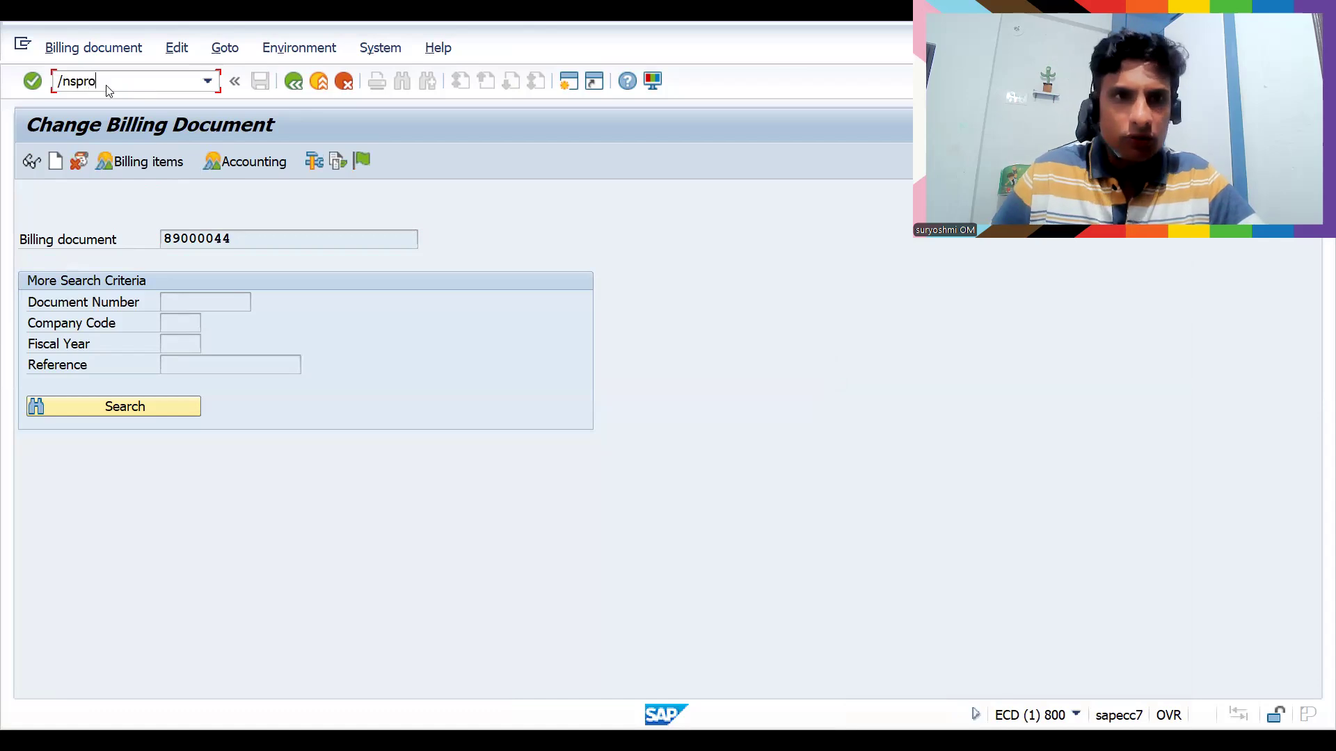
key(Return)
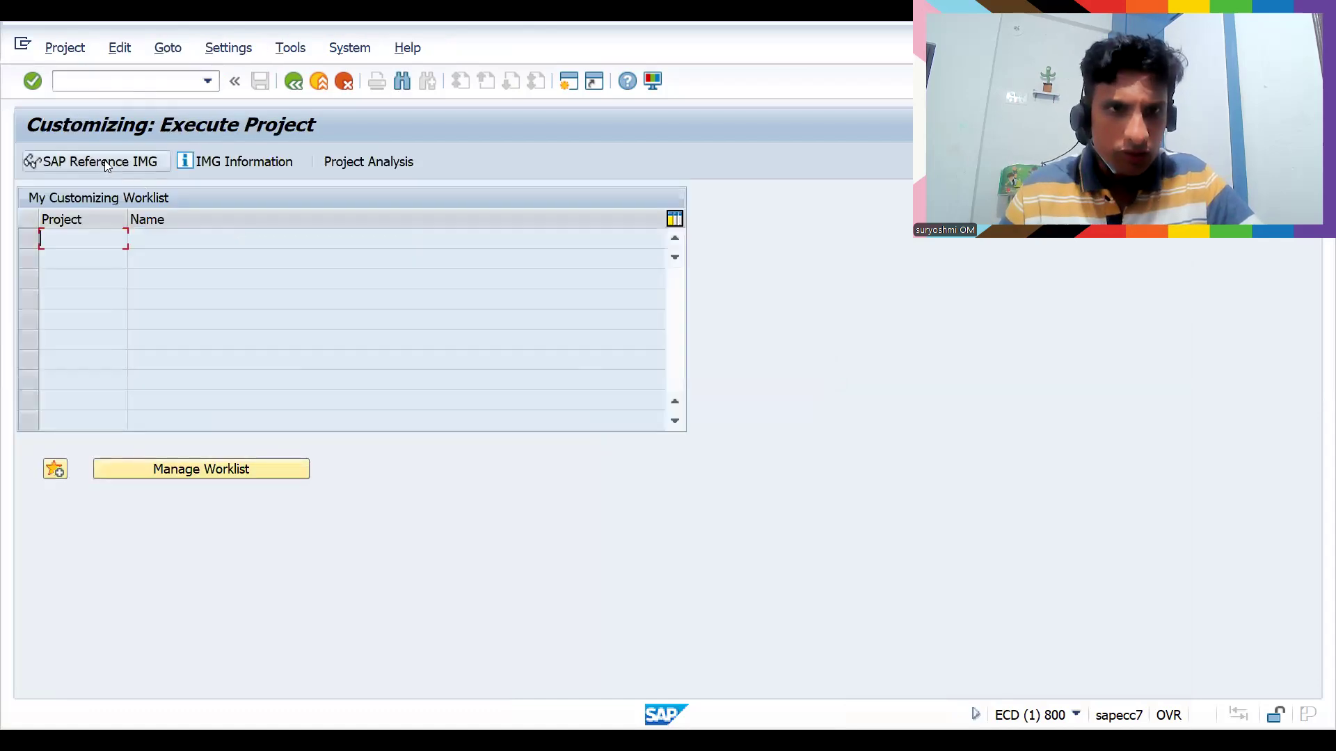
click(106, 164)
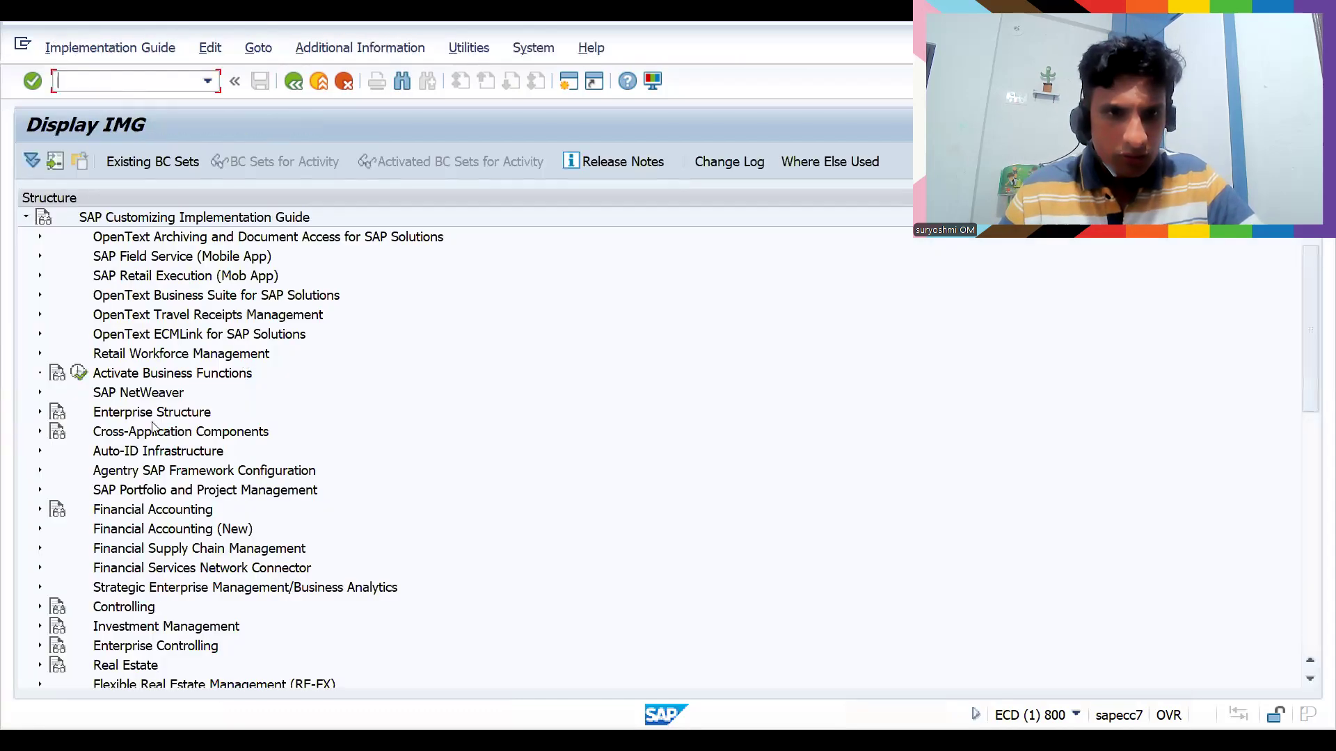
Expand Controlling > General Controlling > Organization and run Maintain Number Ranges for Controlling Documents
key(Down)
key(Down)
key(Down)
key(Down)
key(Down)
key(Down)
key(Down)
key(Down)
key(Down)
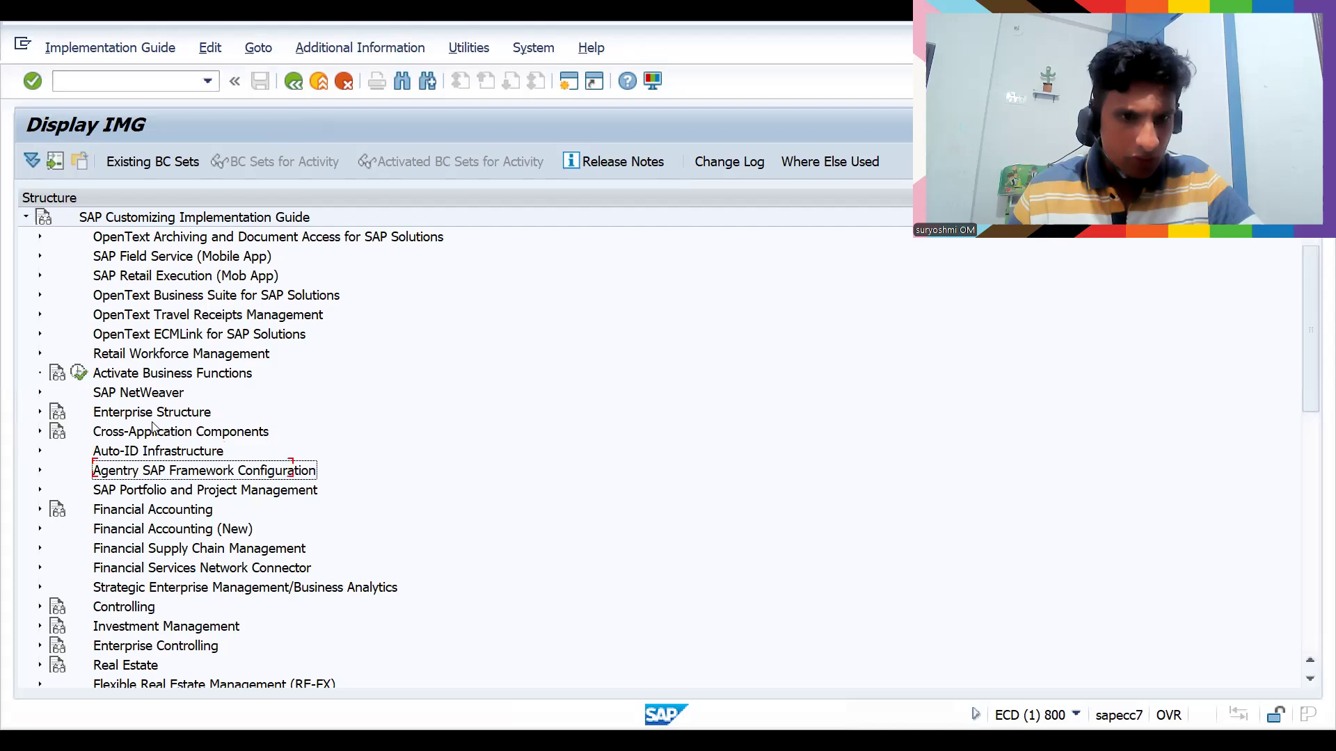
key(Down)
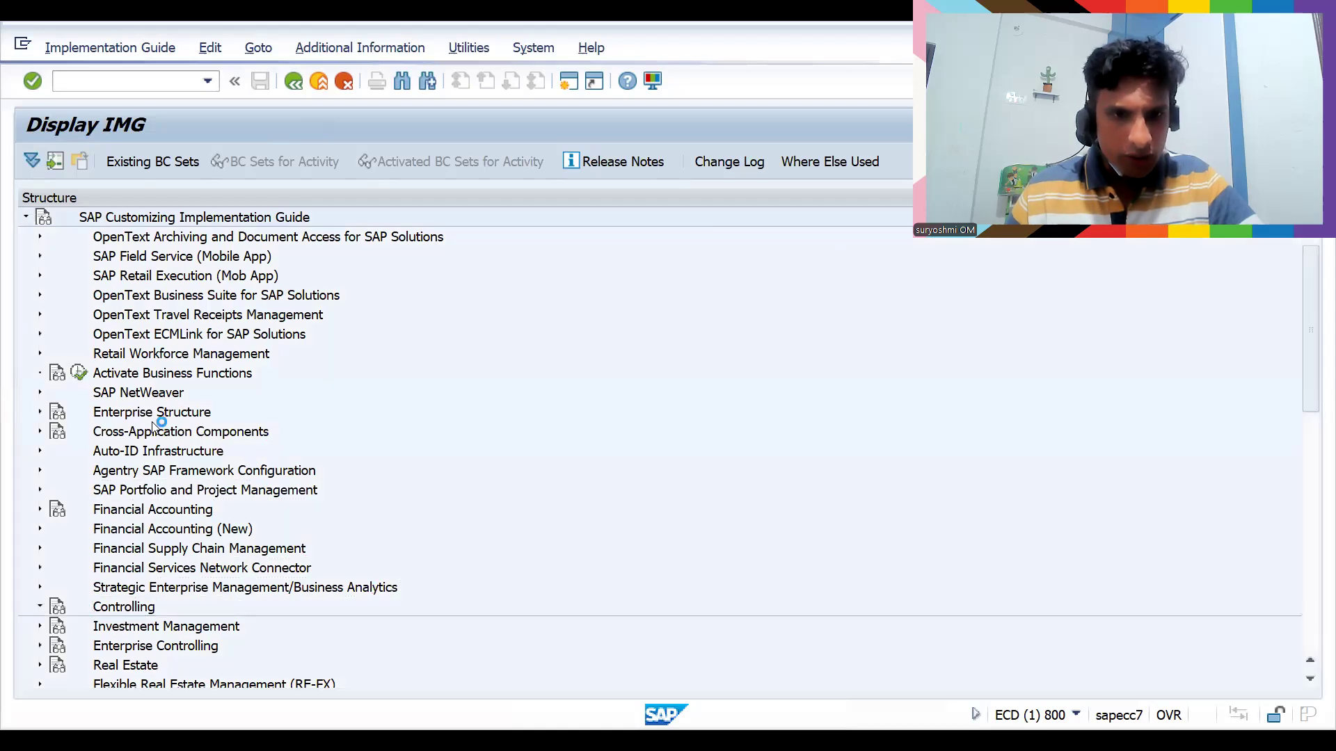
key(Right)
key(Down)
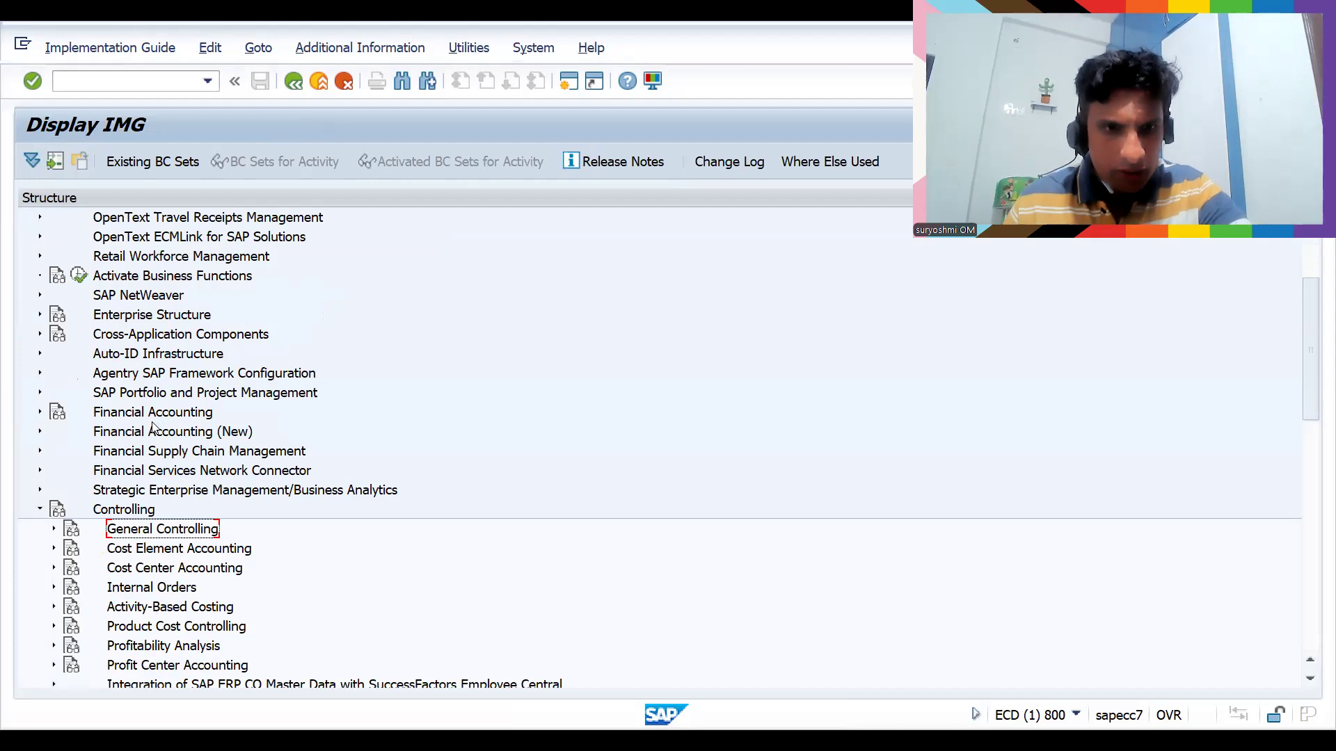
key(Right)
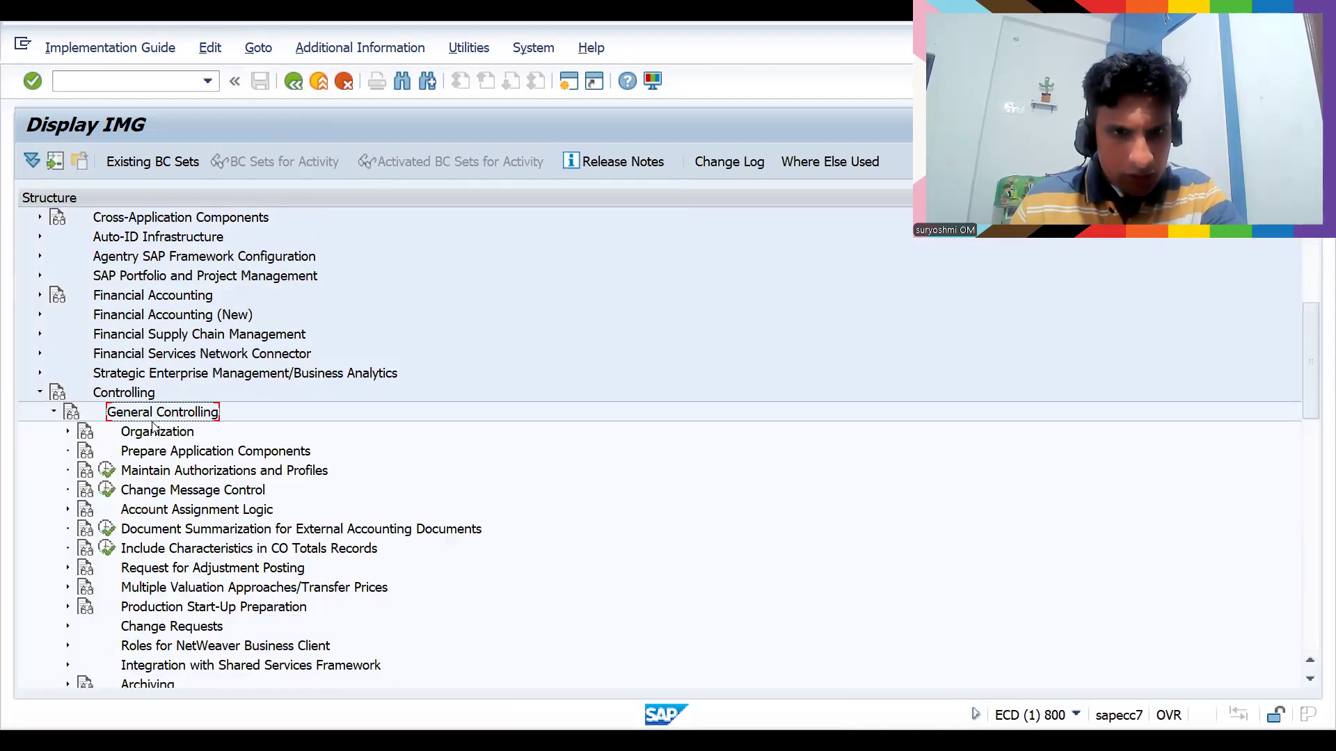
key(Down)
key(Right)
key(Down)
key(Down)
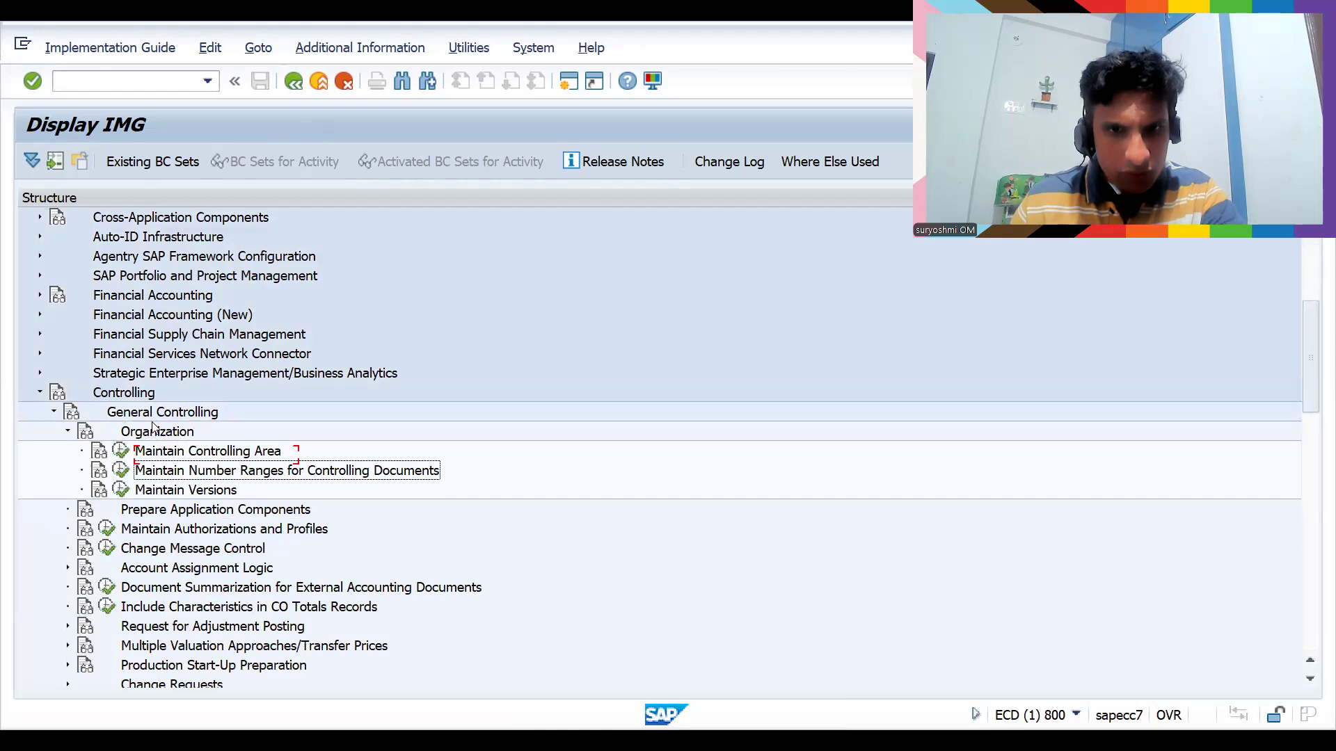
click(126, 473)
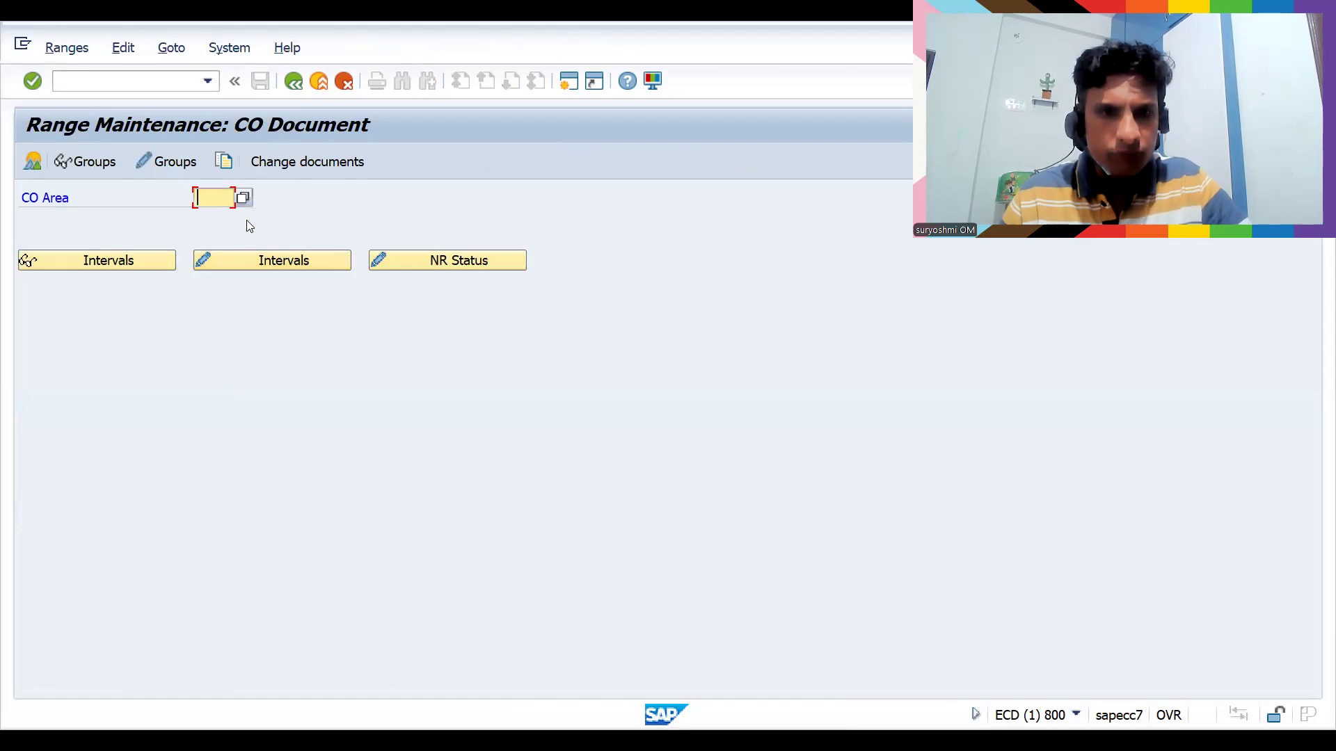
text(zh01)
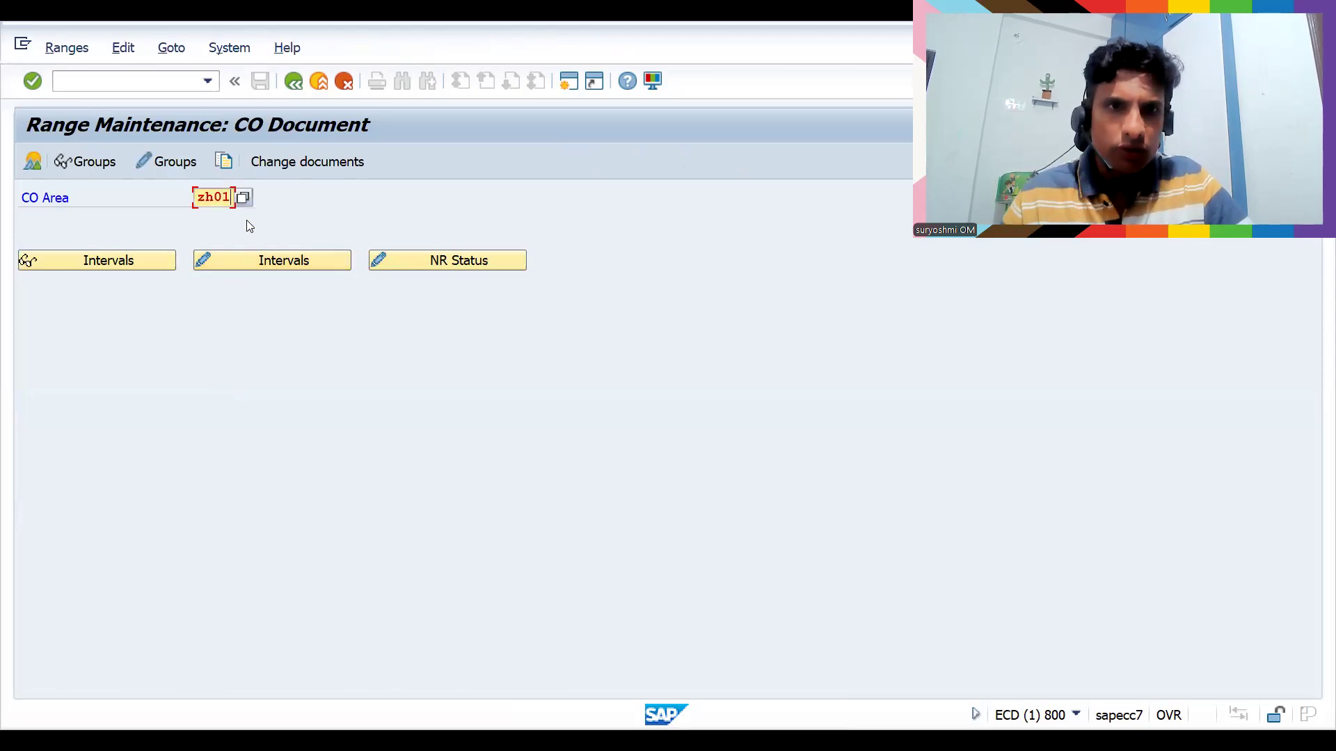
click(239, 264)
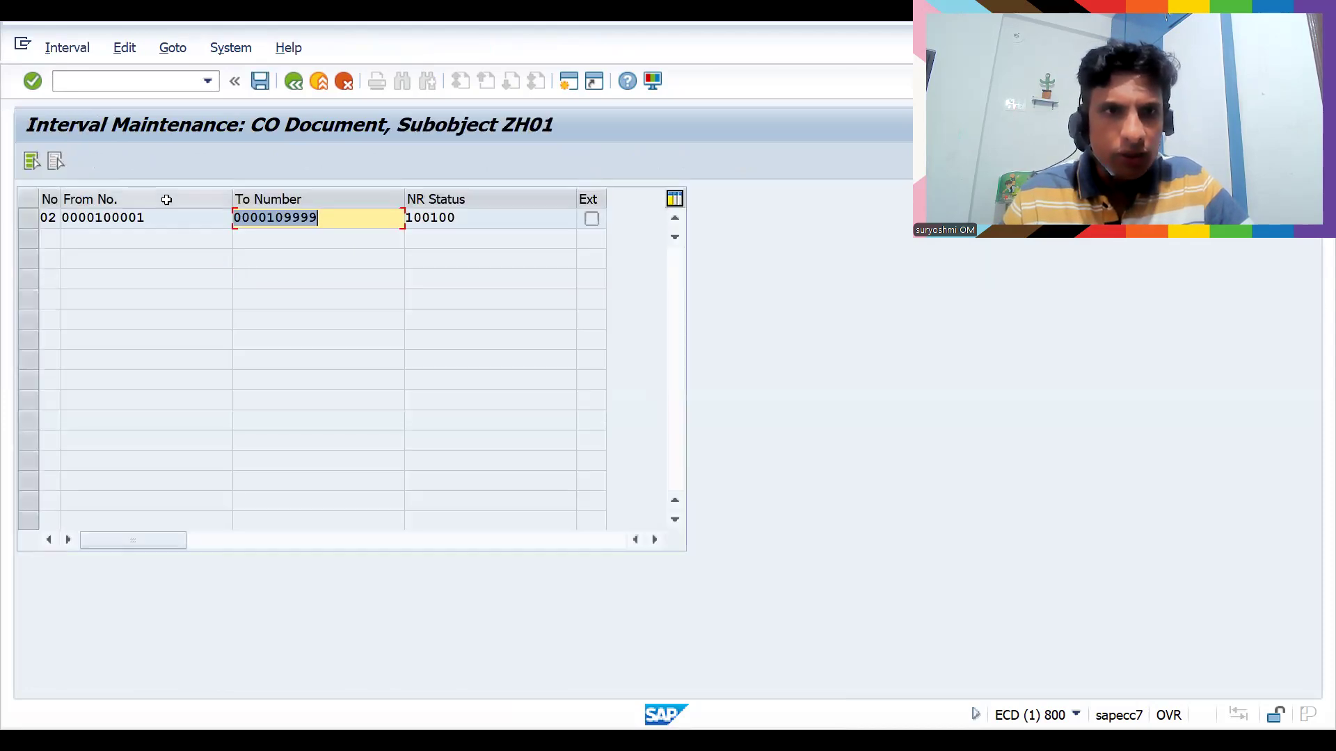
click(105, 83)
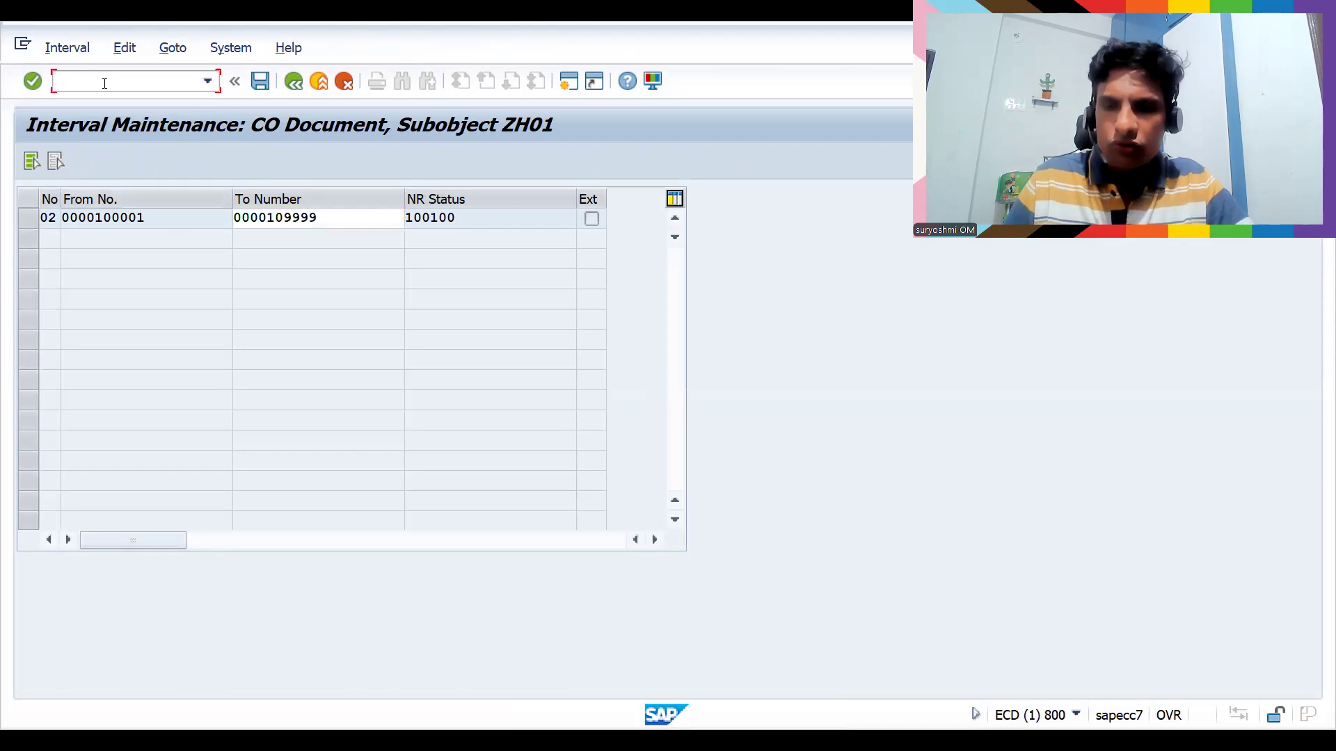
text(/nokkp)
key(Return)
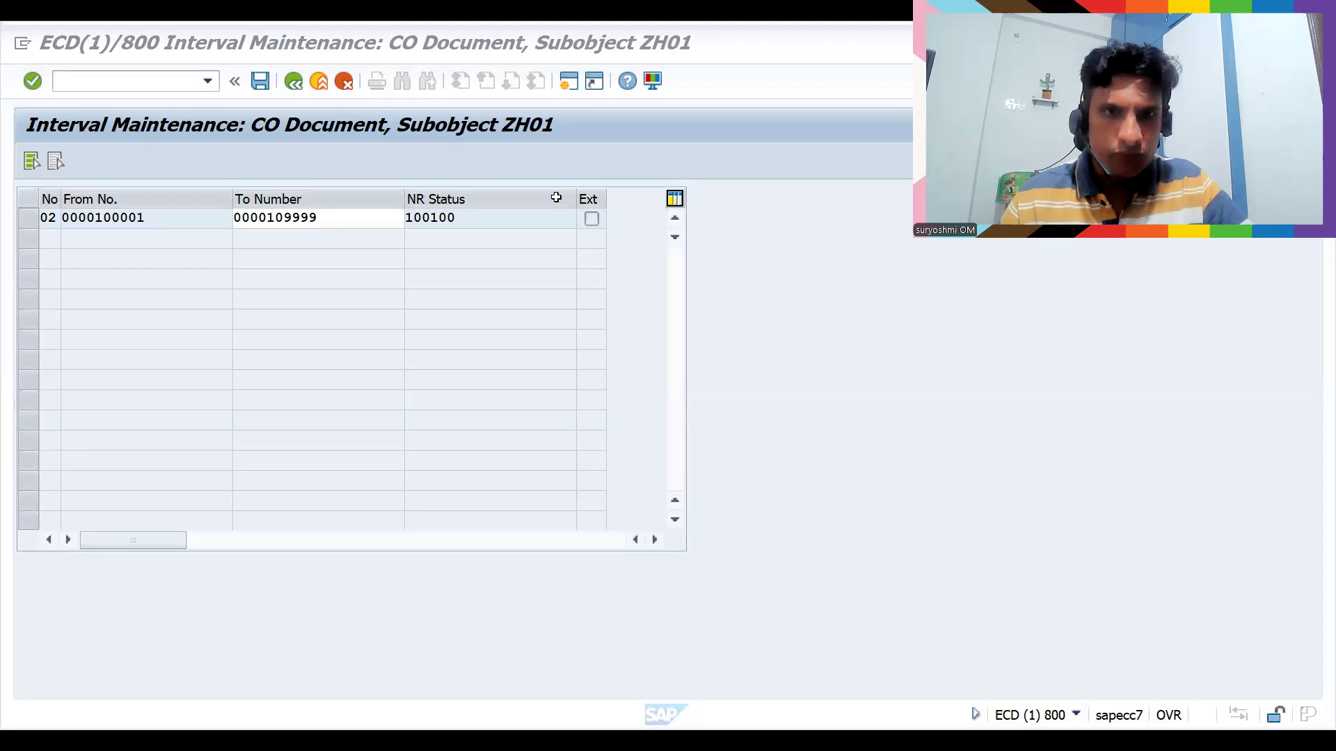
Retry releasing 89000044 in the billing session, then open RK_BELEG group maintenance for ZH01
key(alt+Tab)
click(363, 160)
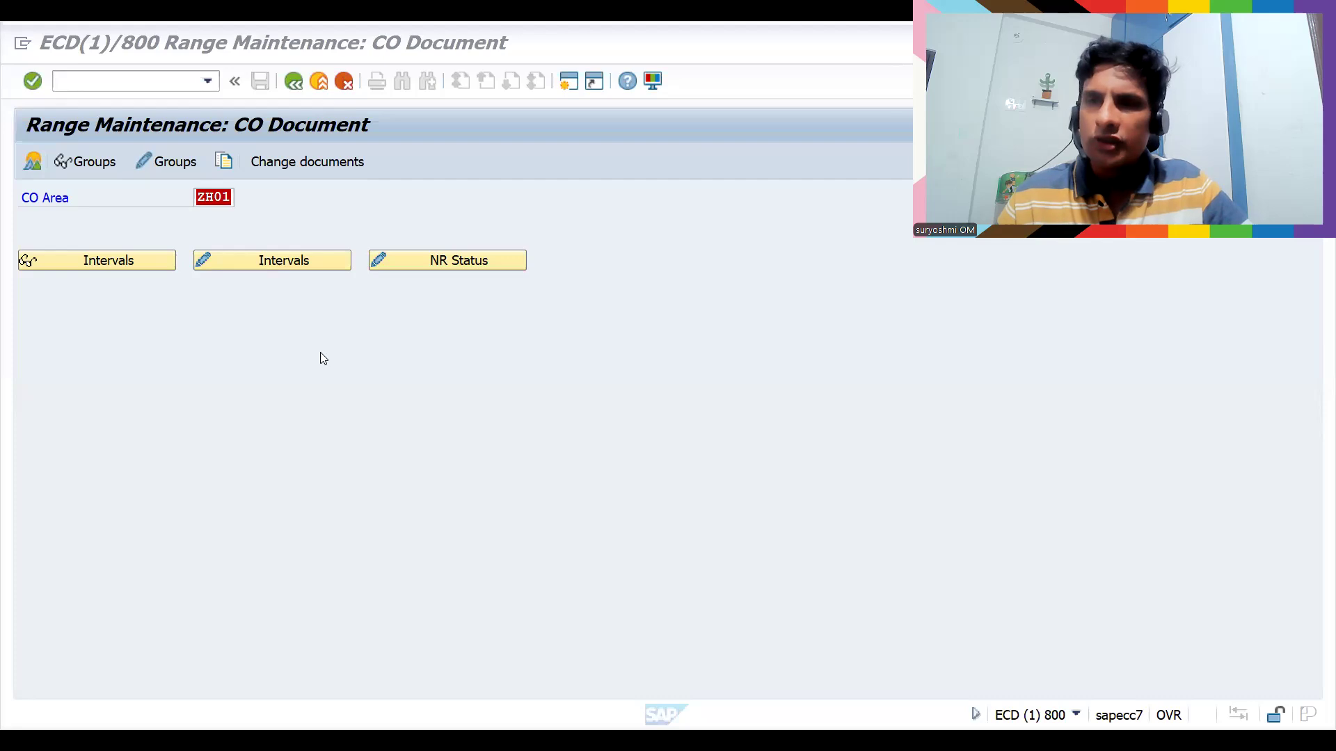
click(173, 163)
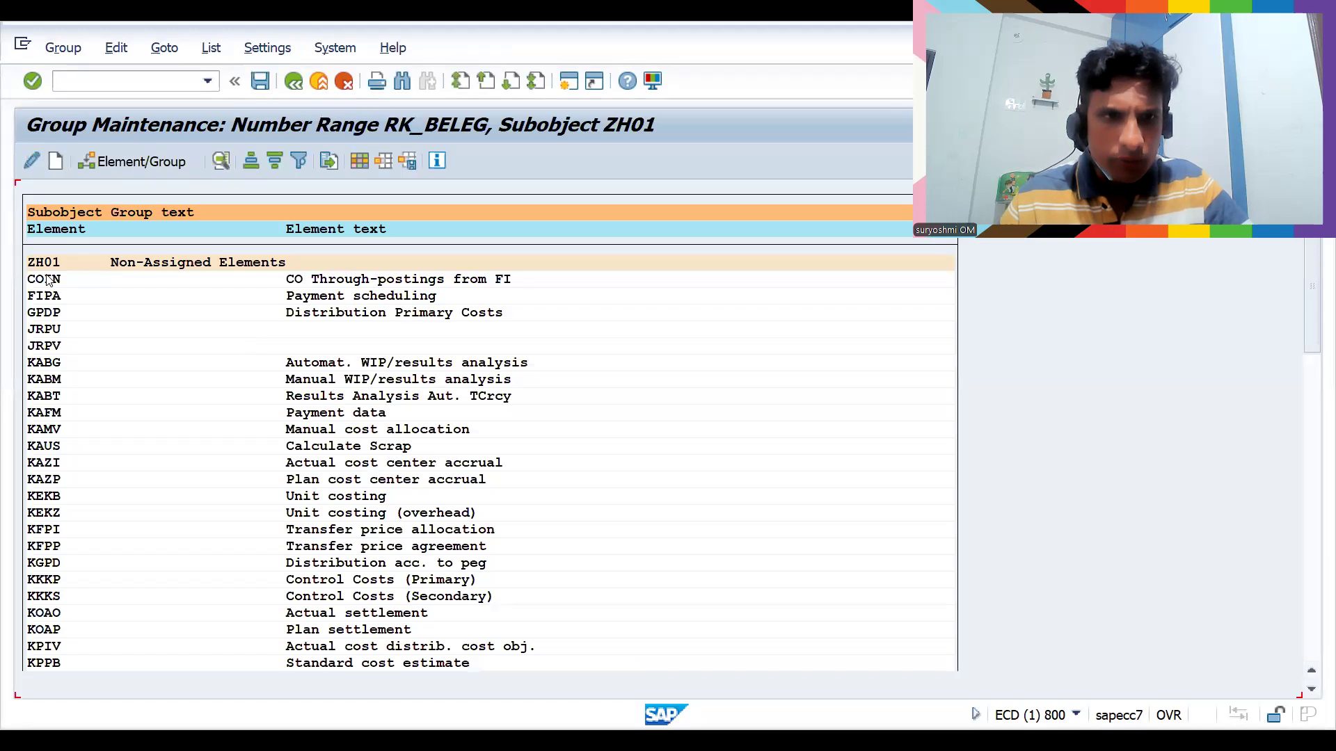
Assign business transaction COIN to ZH01 number range group 'test' (02) and save
click(47, 280)
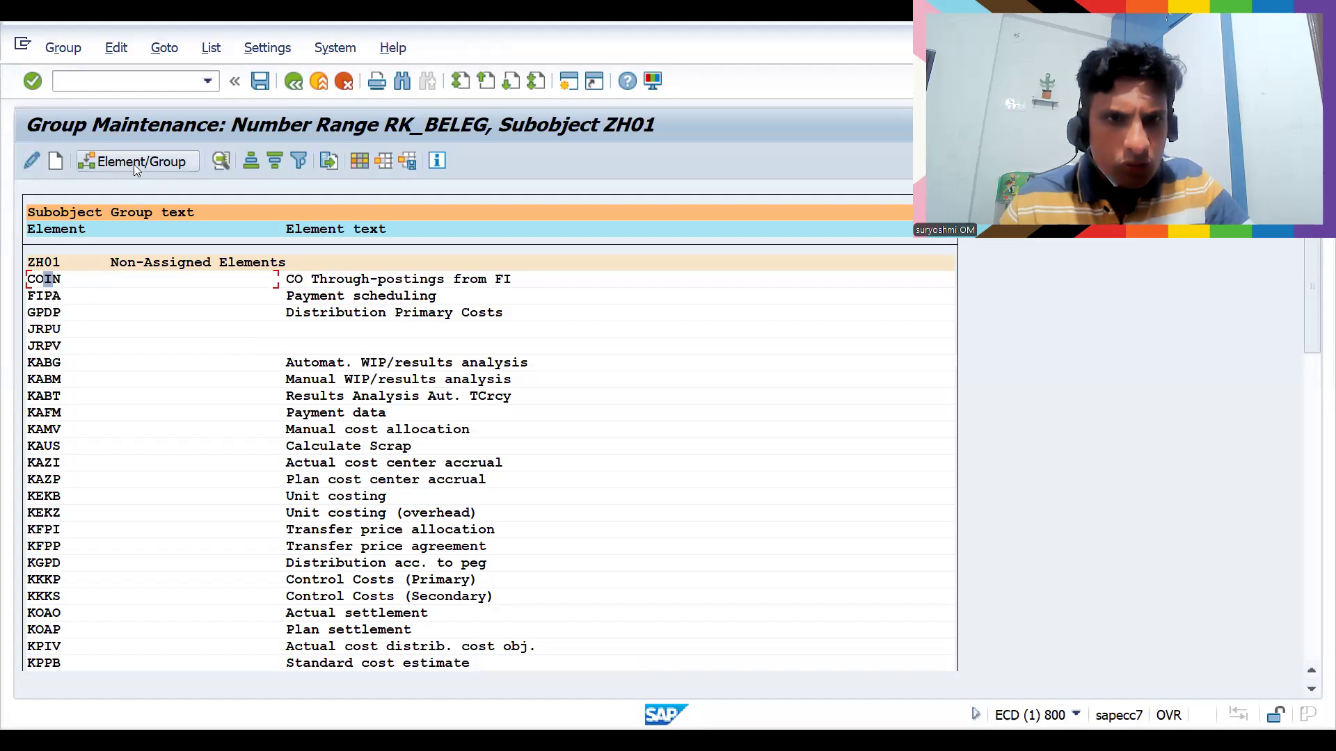
click(31, 162)
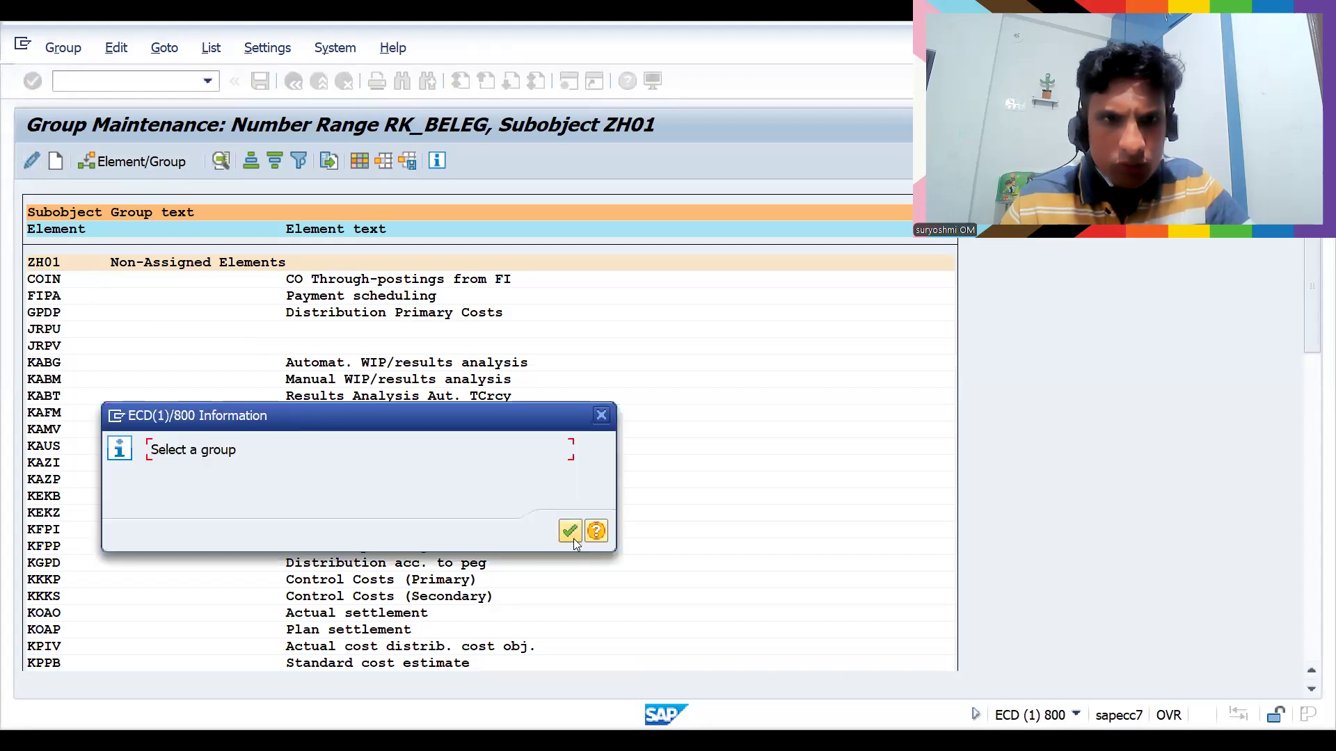
key(Return)
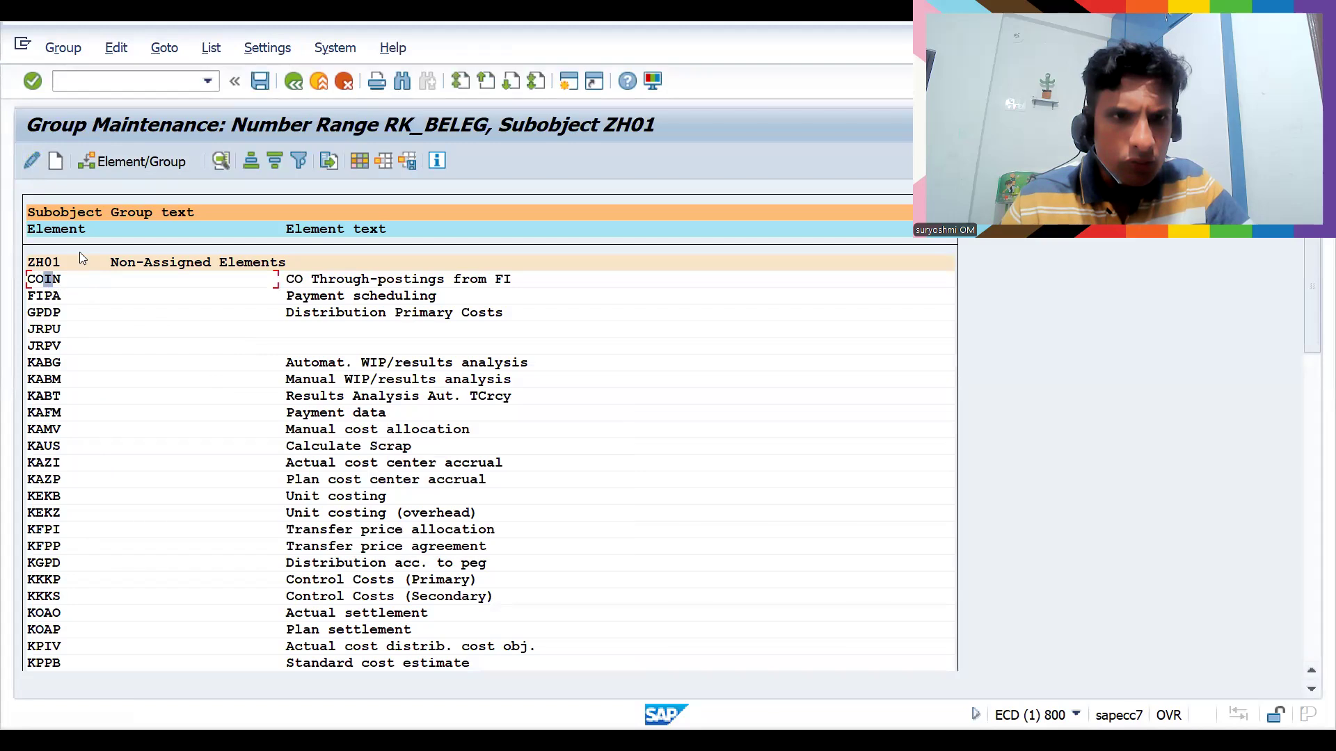
click(135, 165)
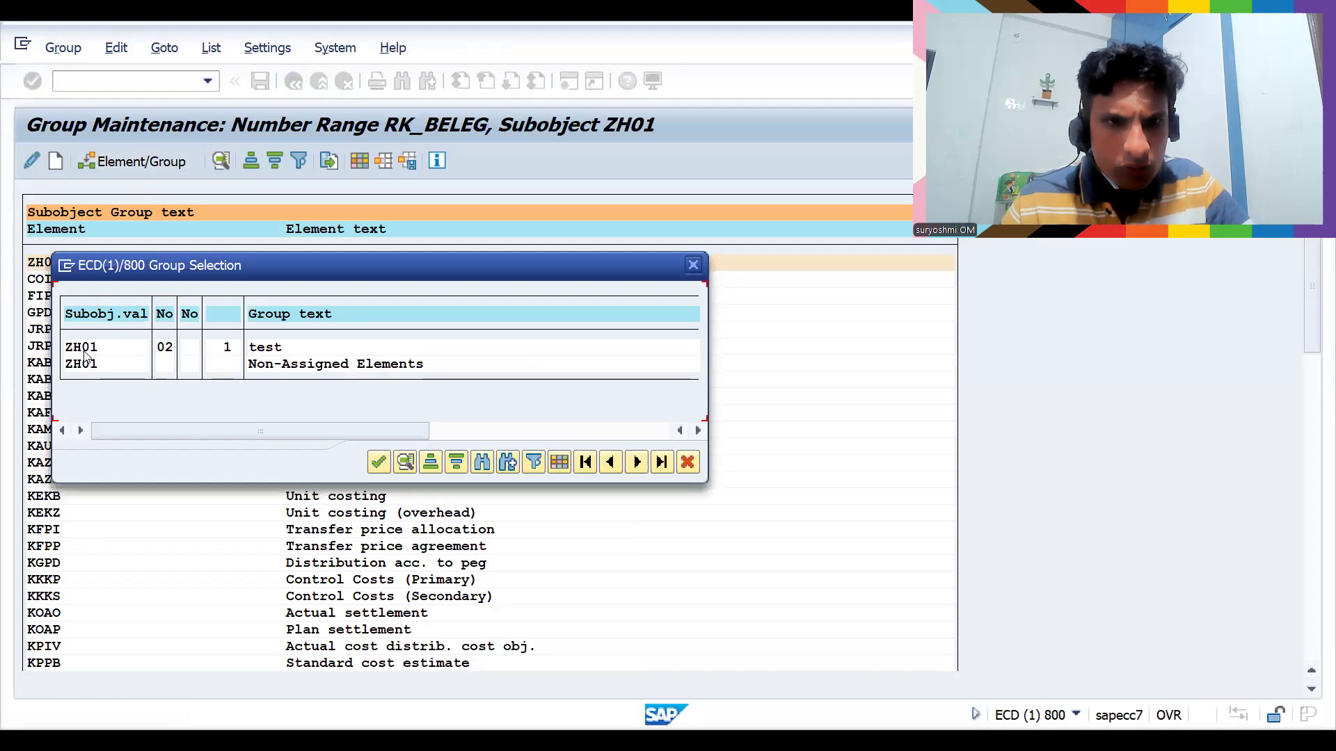
double_click(85, 360)
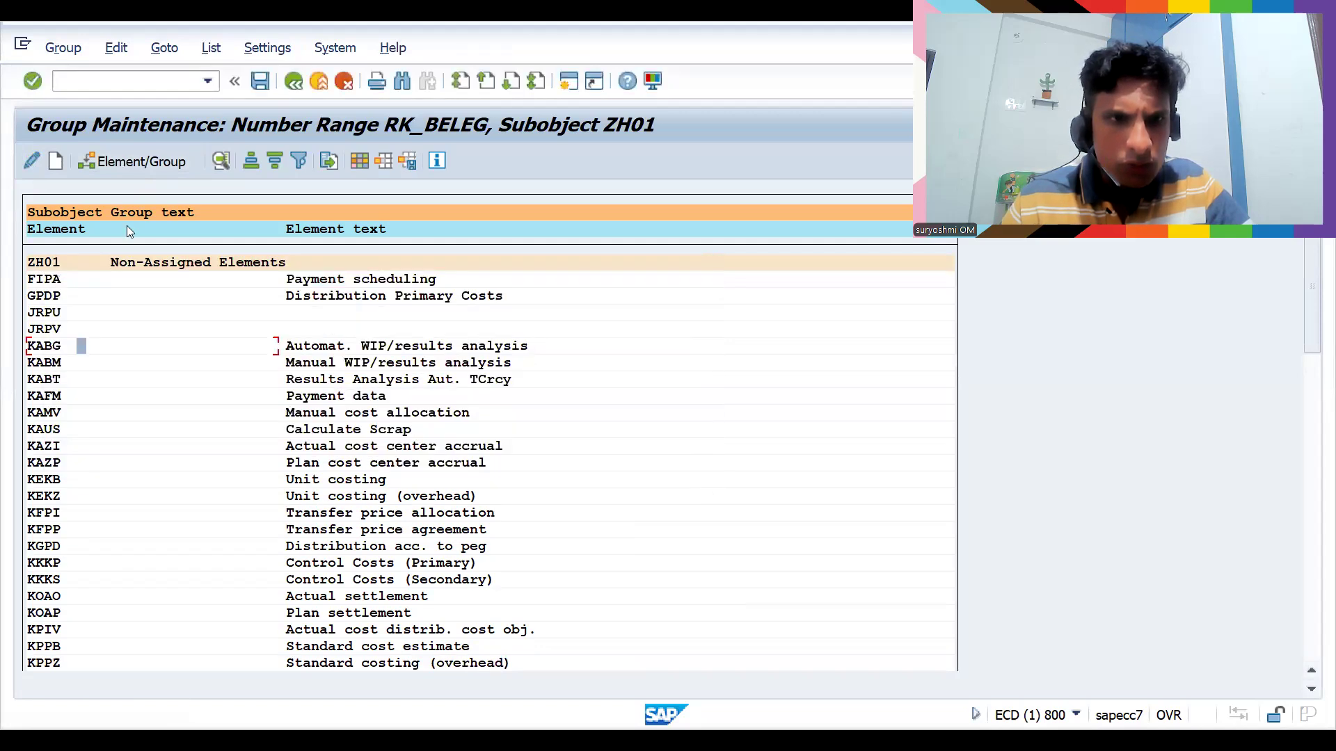
click(260, 81)
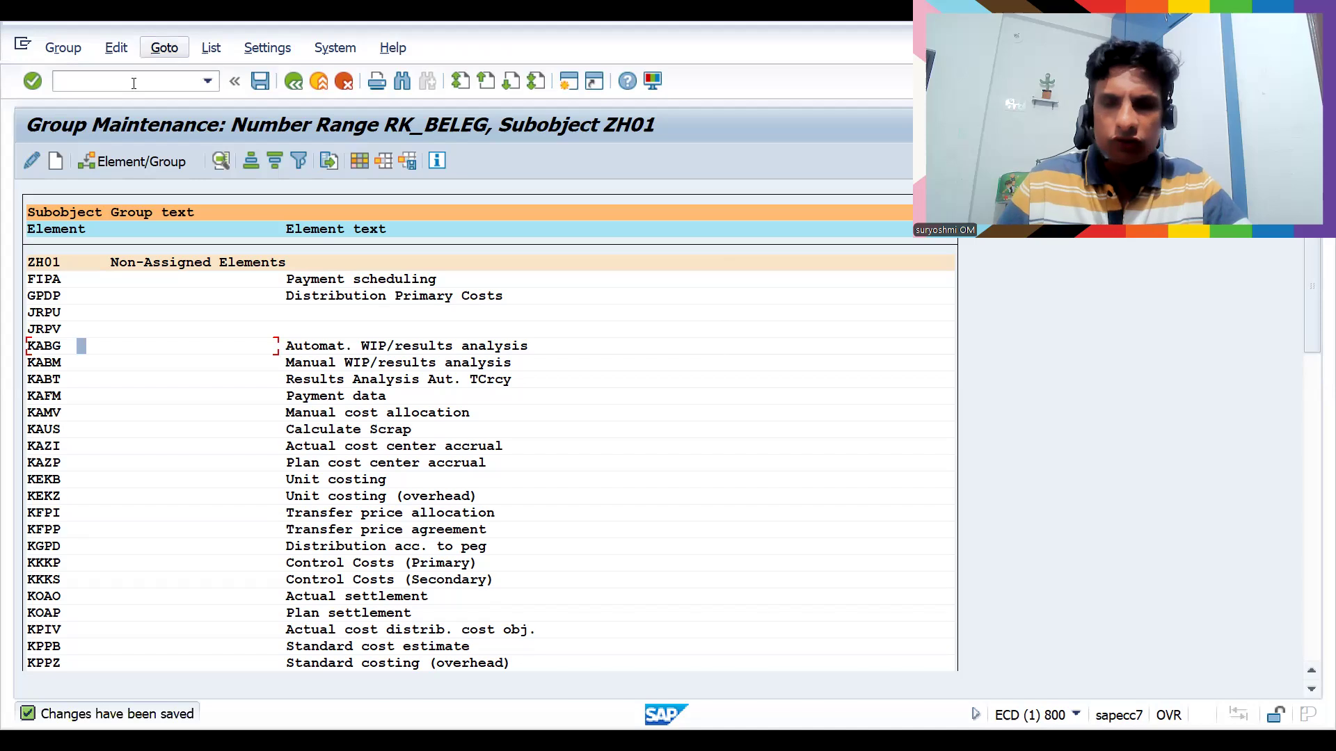
Release billing document 89000044 to accounting via VF02
click(154, 81)
text(/nvf02)
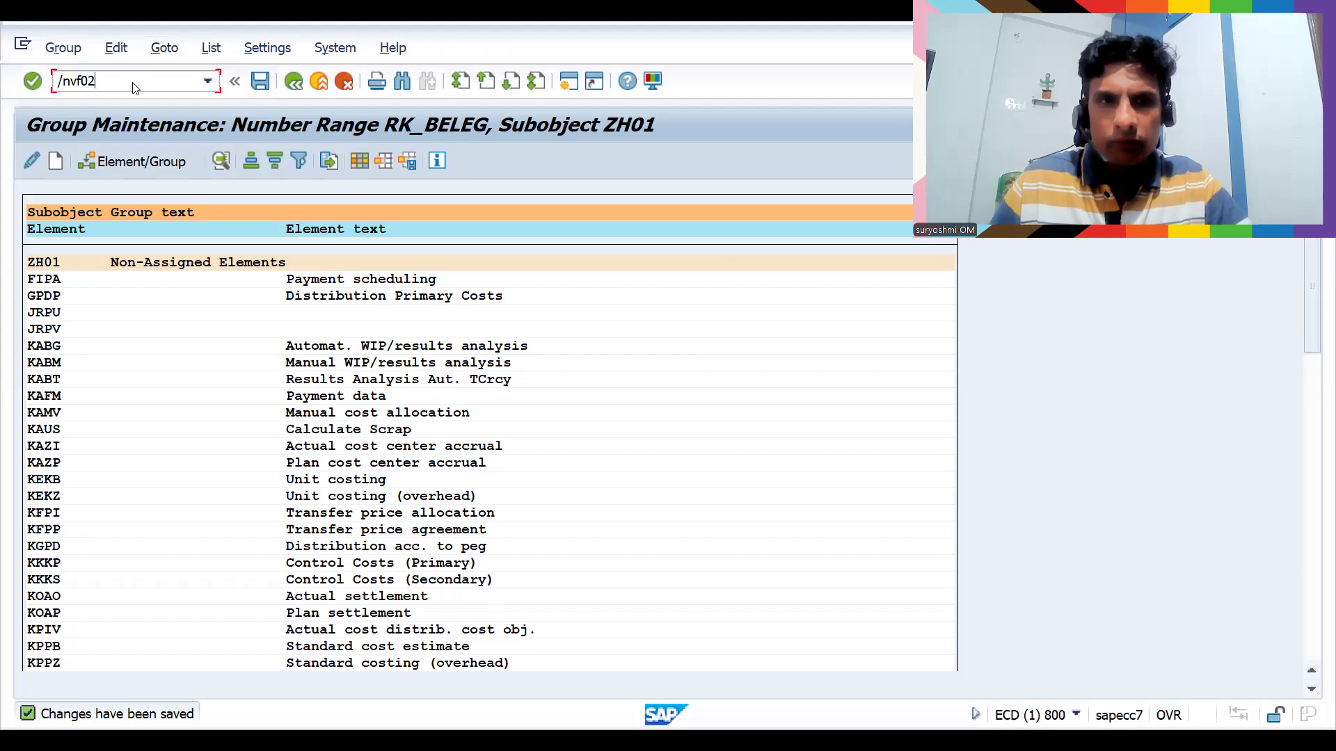
key(Return)
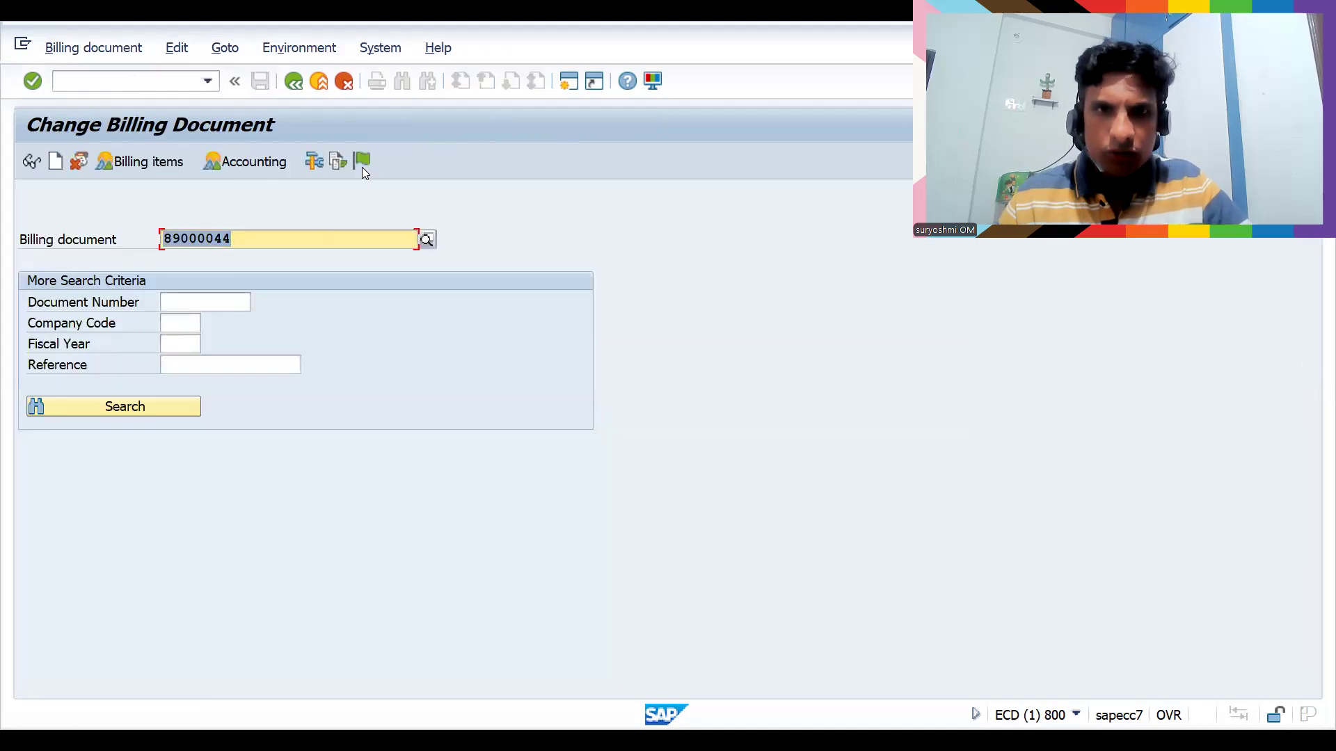
click(361, 166)
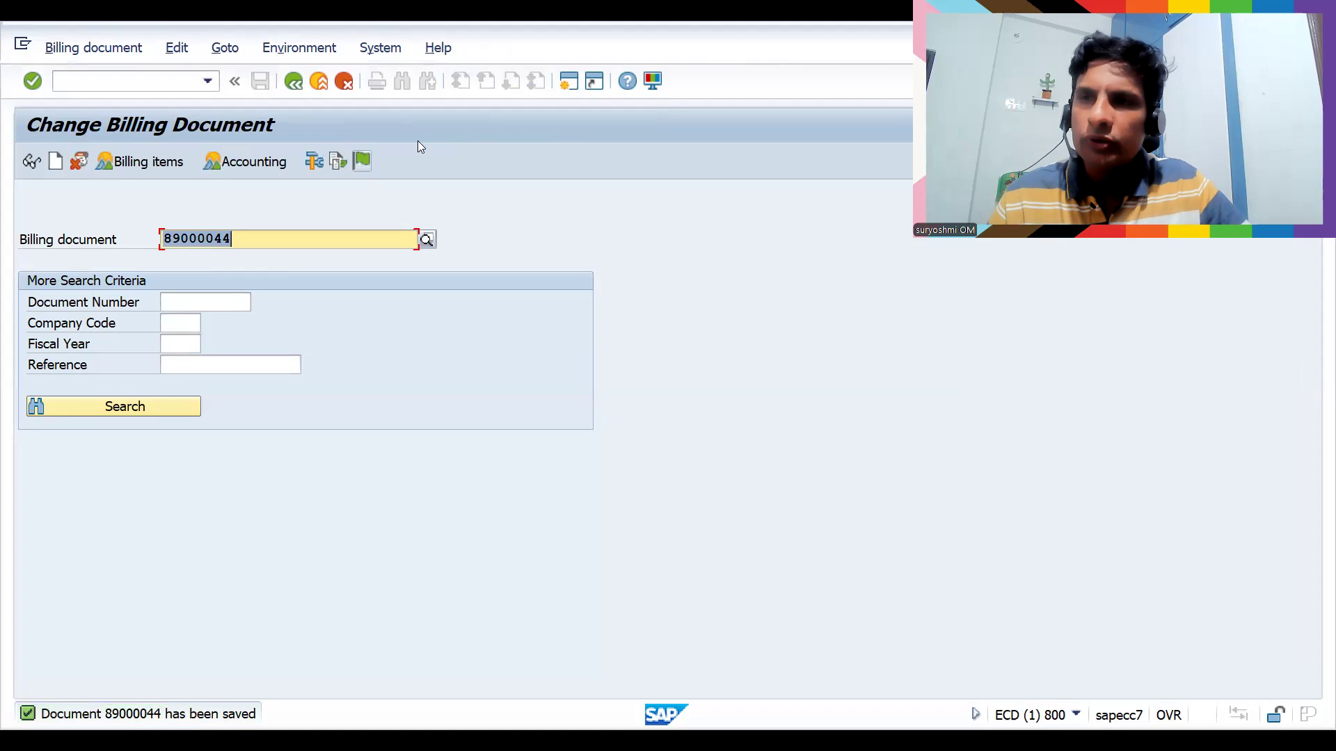
click(587, 282)
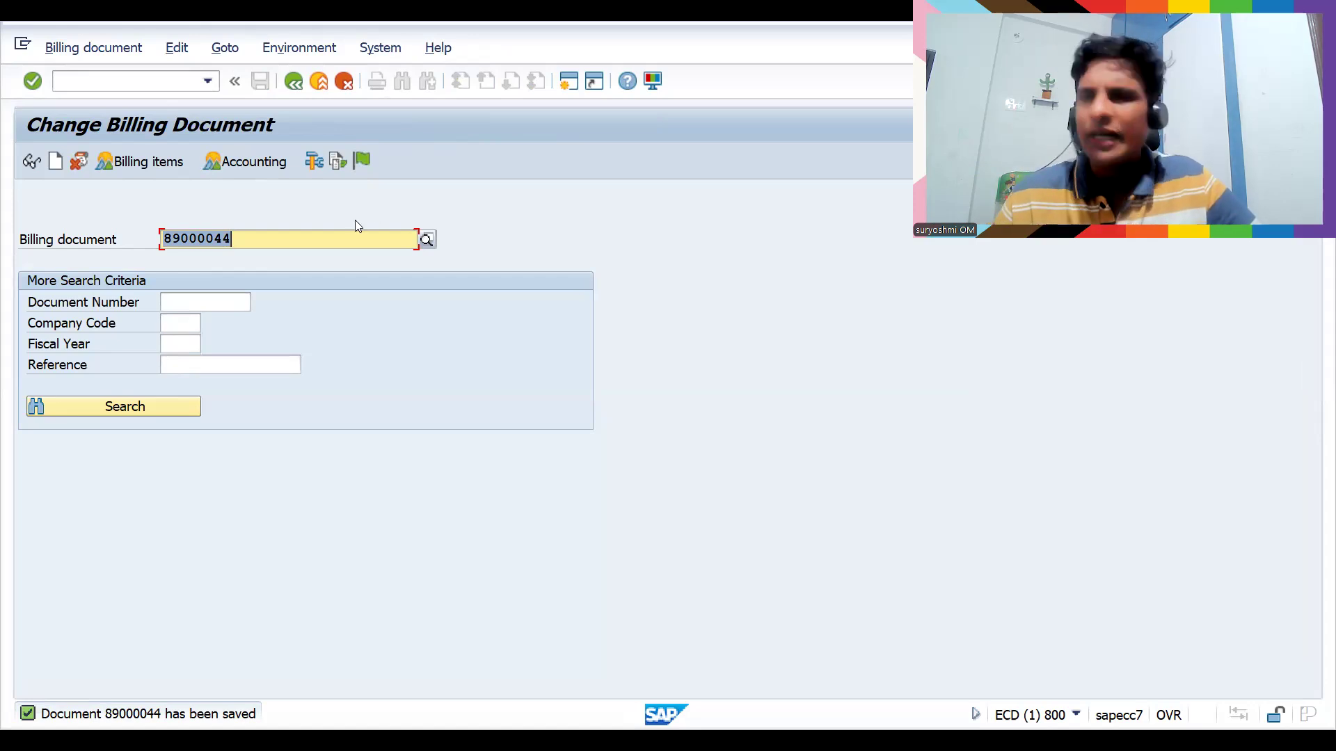
Display accounting document 30126 and check its 26,60 EUR output tax line
click(251, 167)
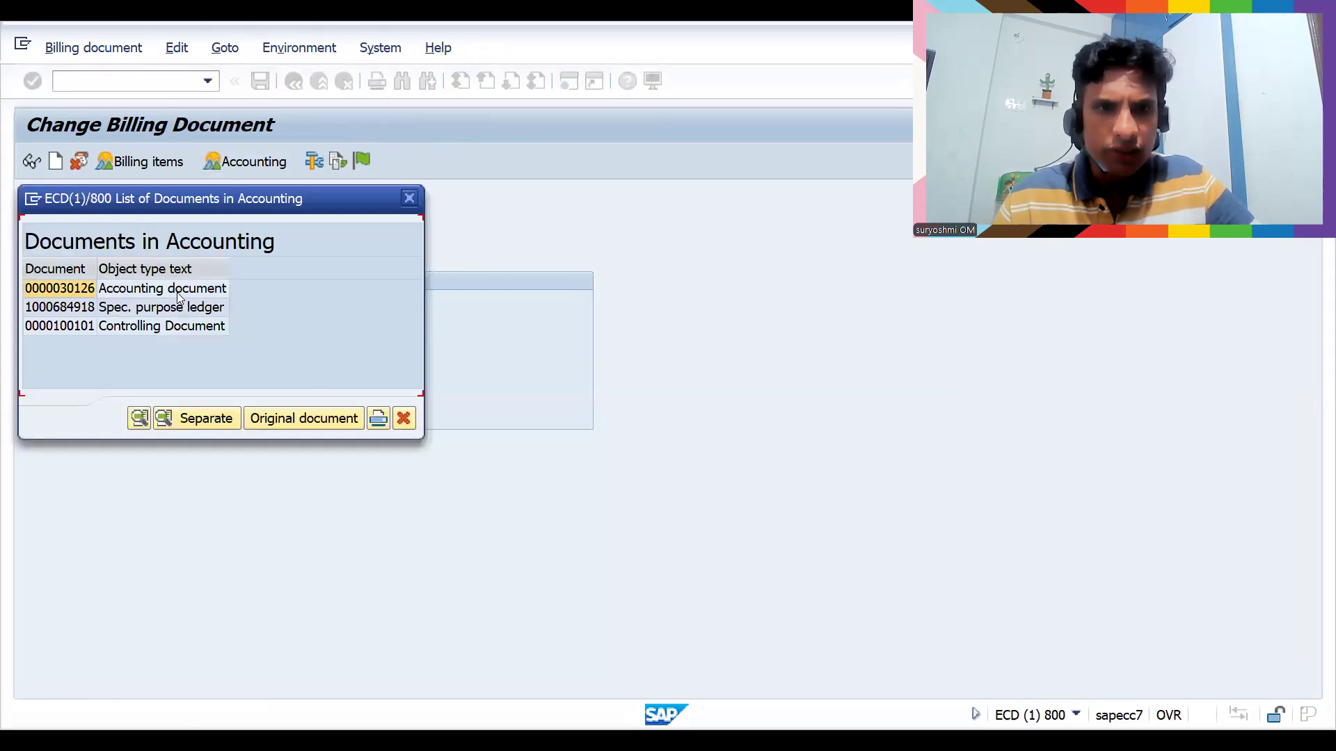
double_click(177, 293)
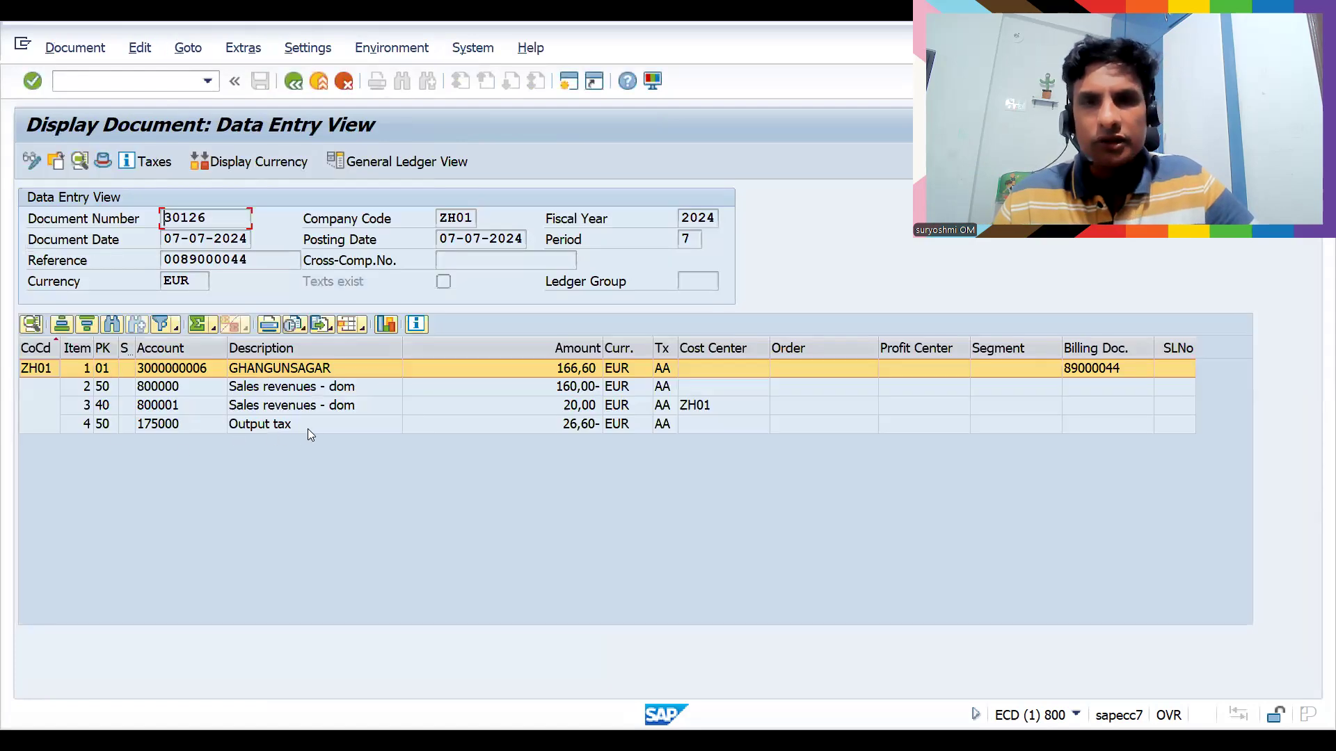
click(308, 429)
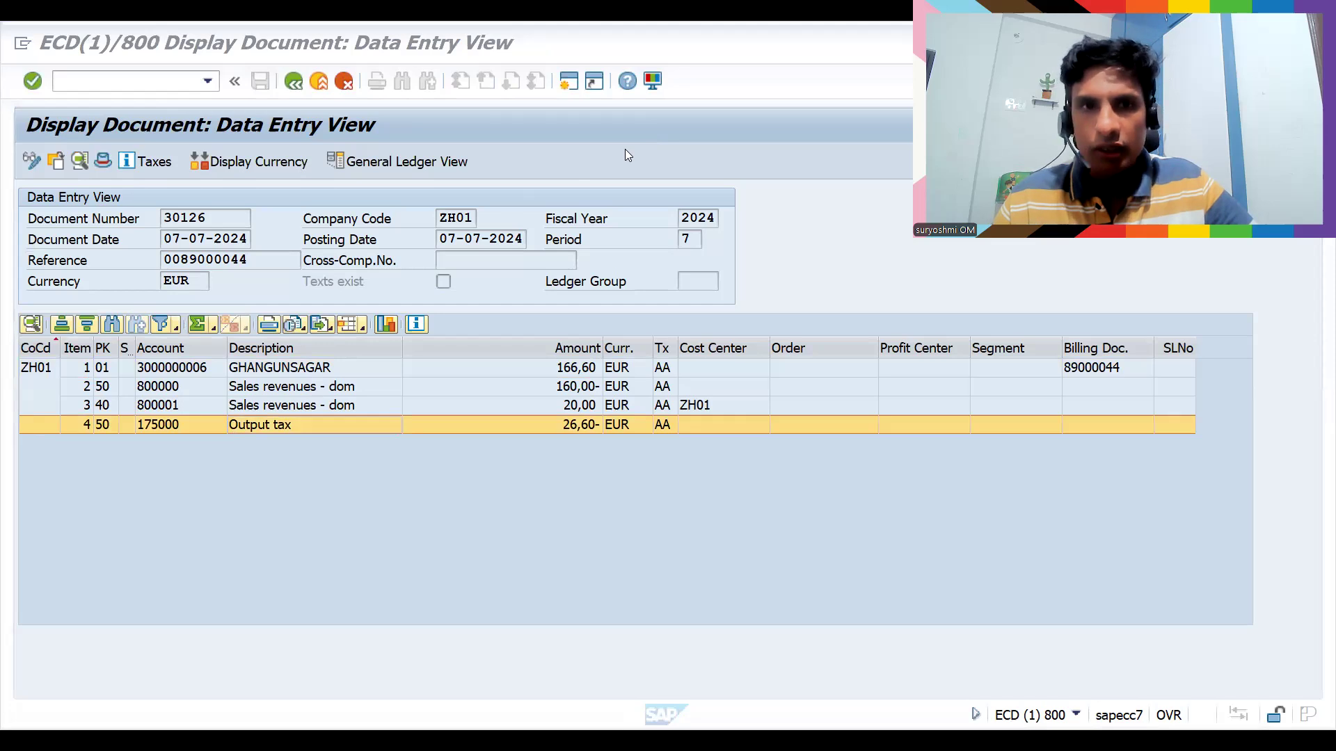
Set incident 27's status in J29 to RESOLVED
key(alt+Tab)
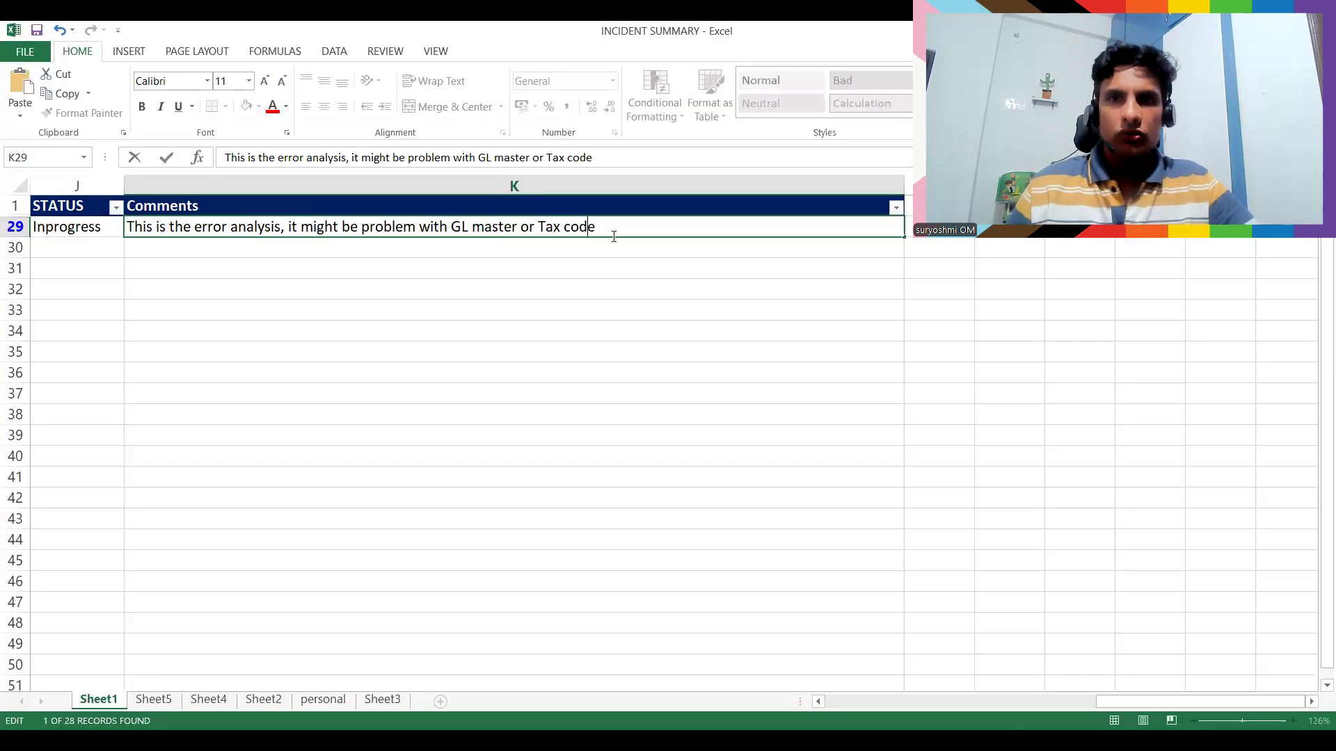
key(Left)
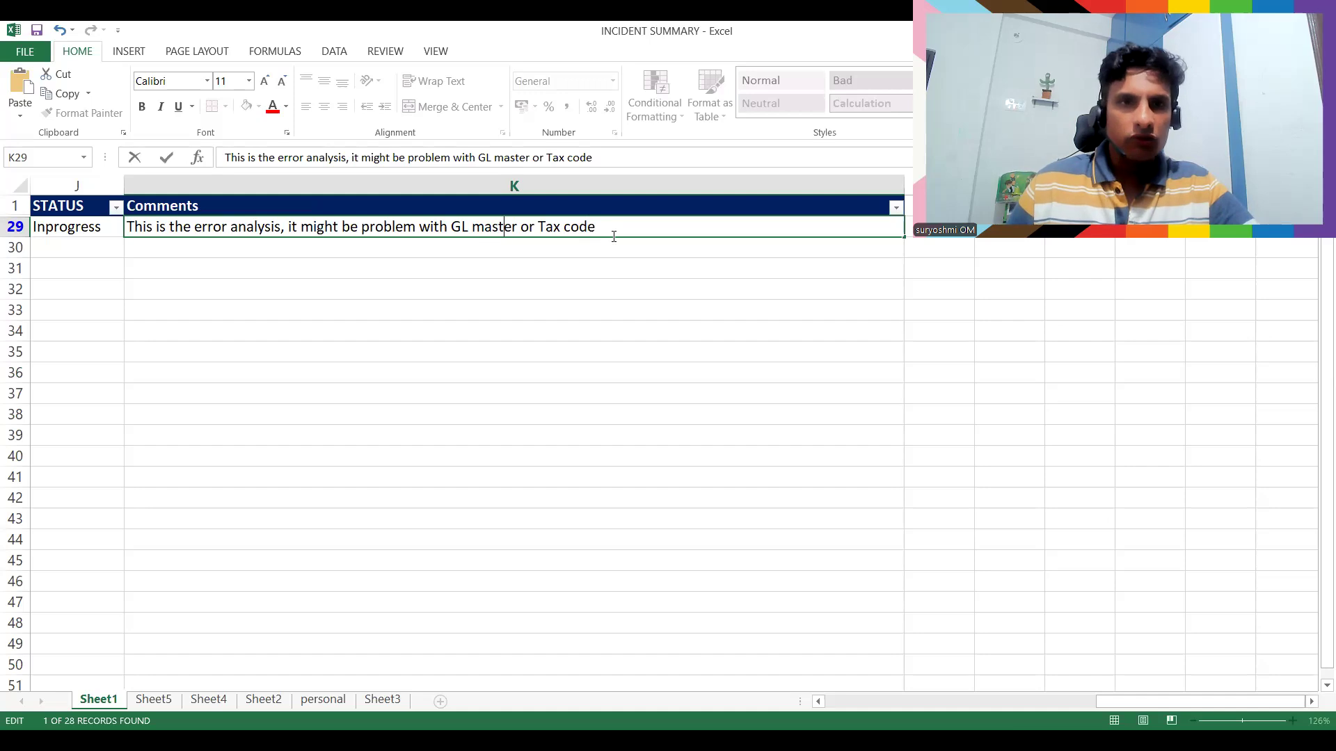
click(96, 238)
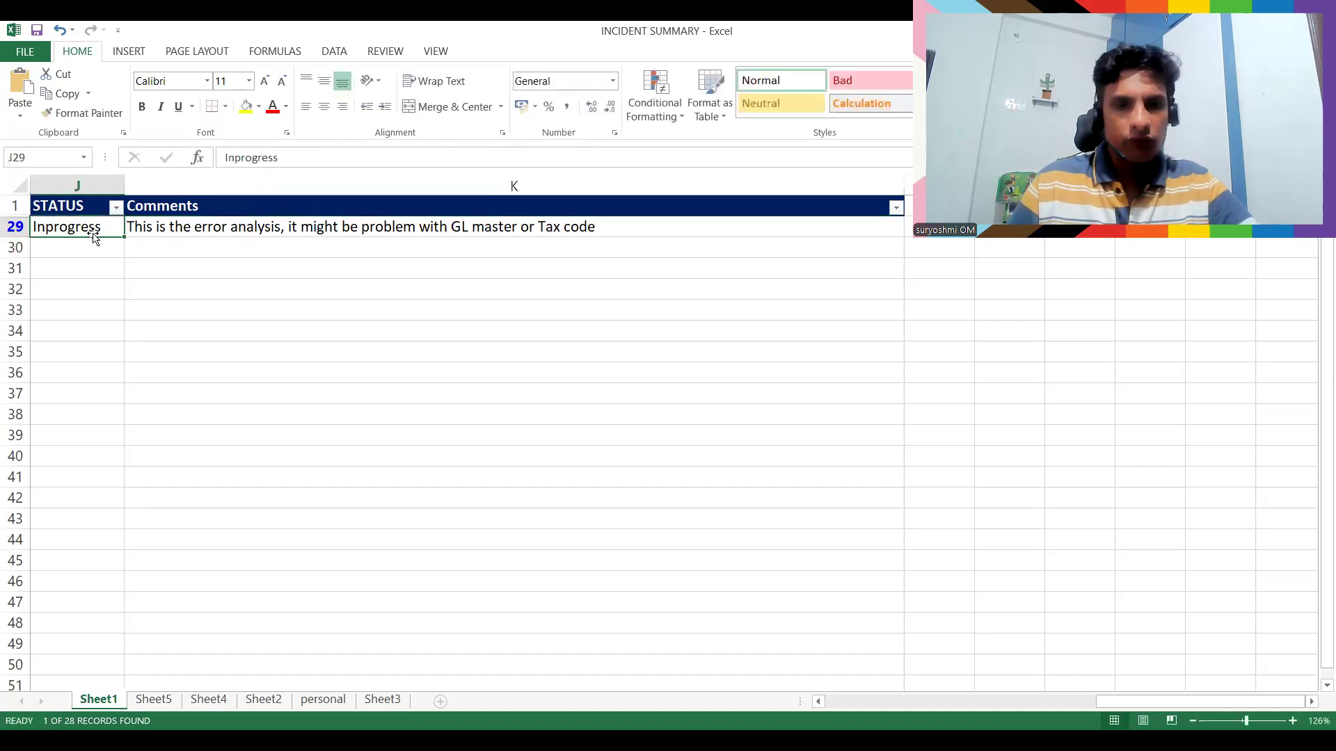
text(Re)
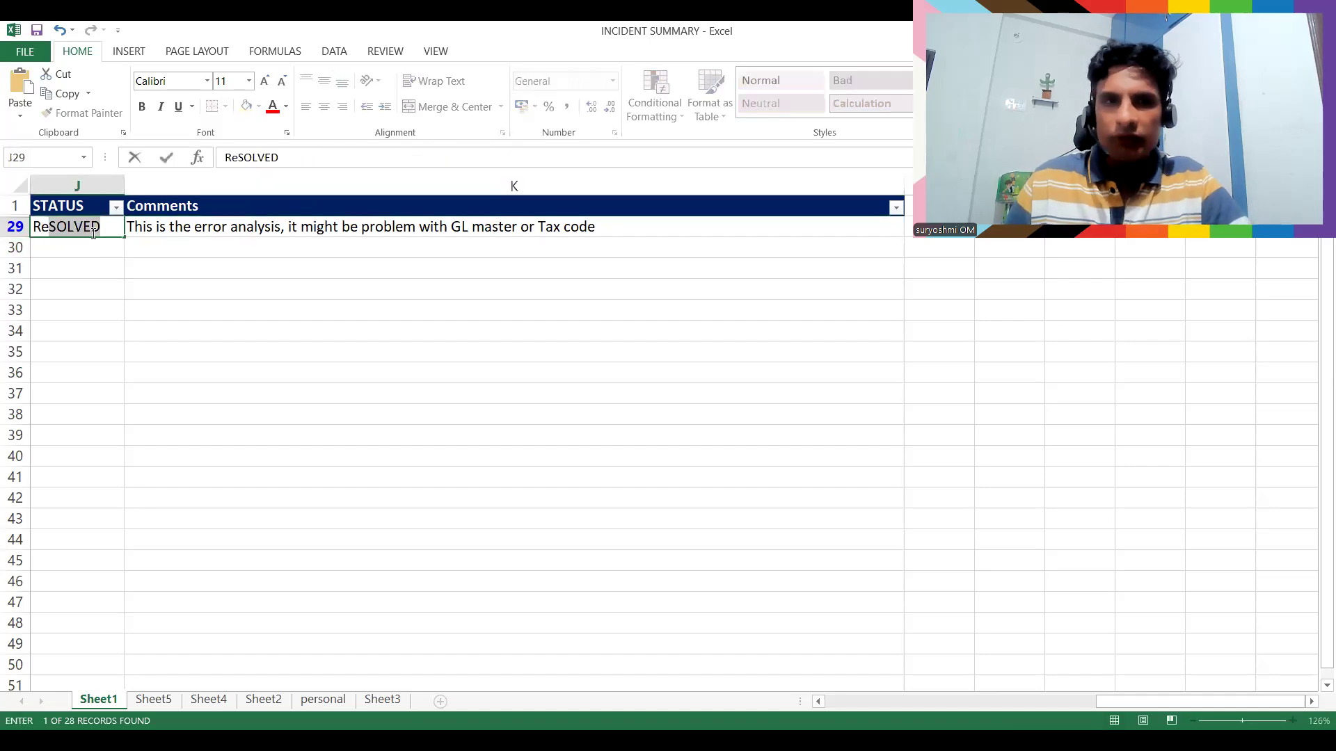
key(Left)
Change incident 27's track in C29 from SD to SD/FICO
key(Home)
key(Right)
key(Right)
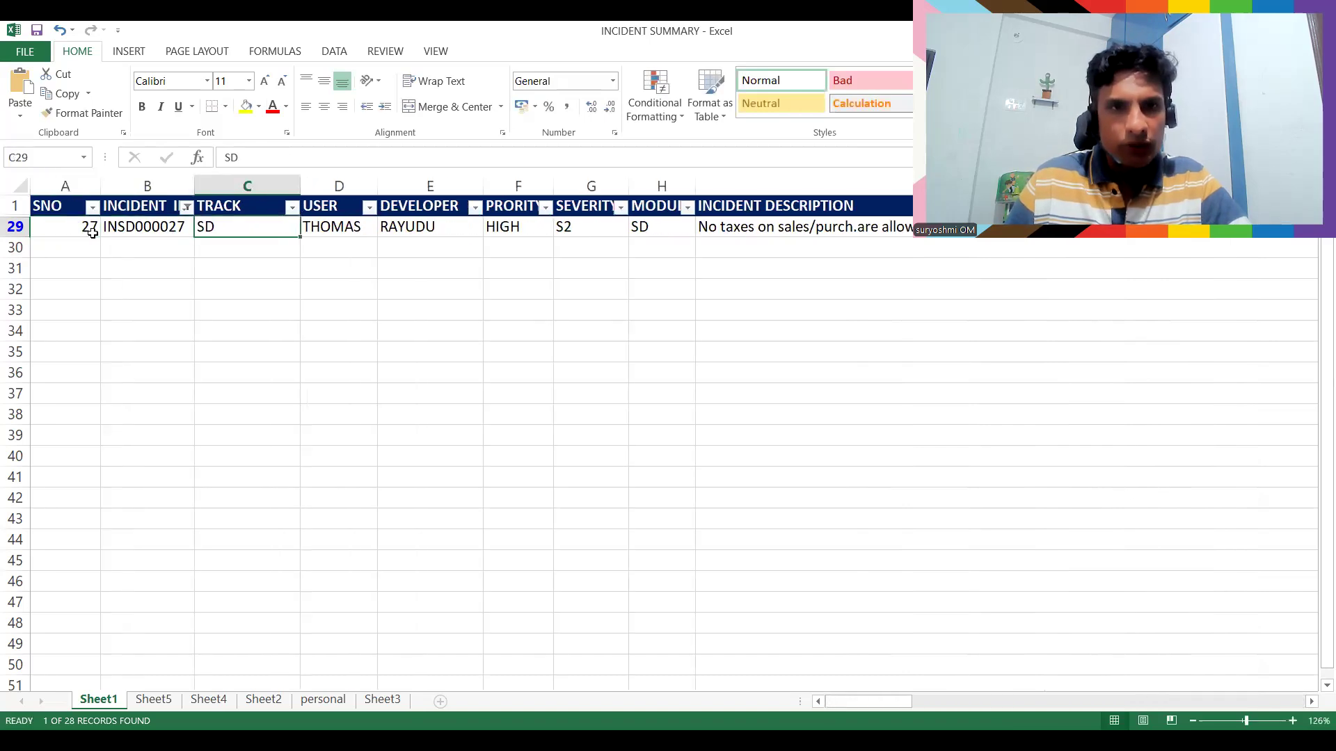
text(SFO)
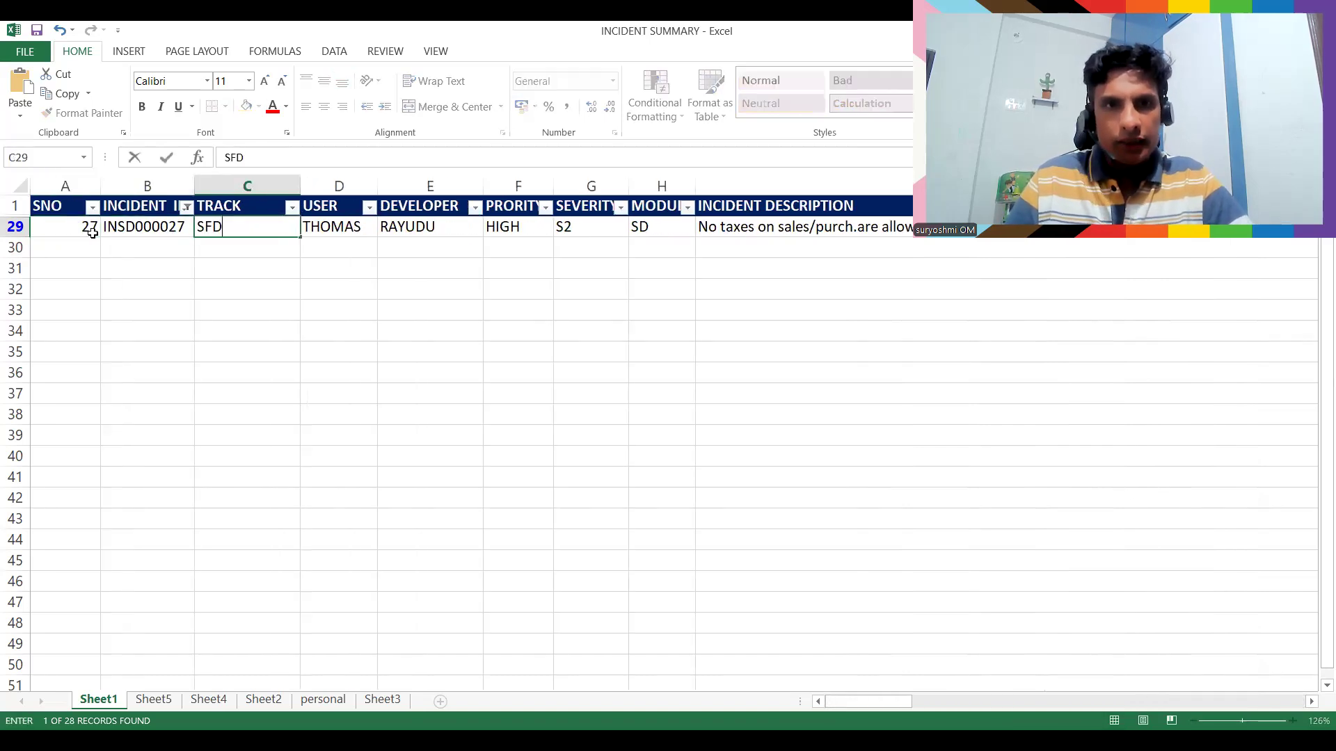
key(BackSpace)
key(BackSpace)
text(D/)
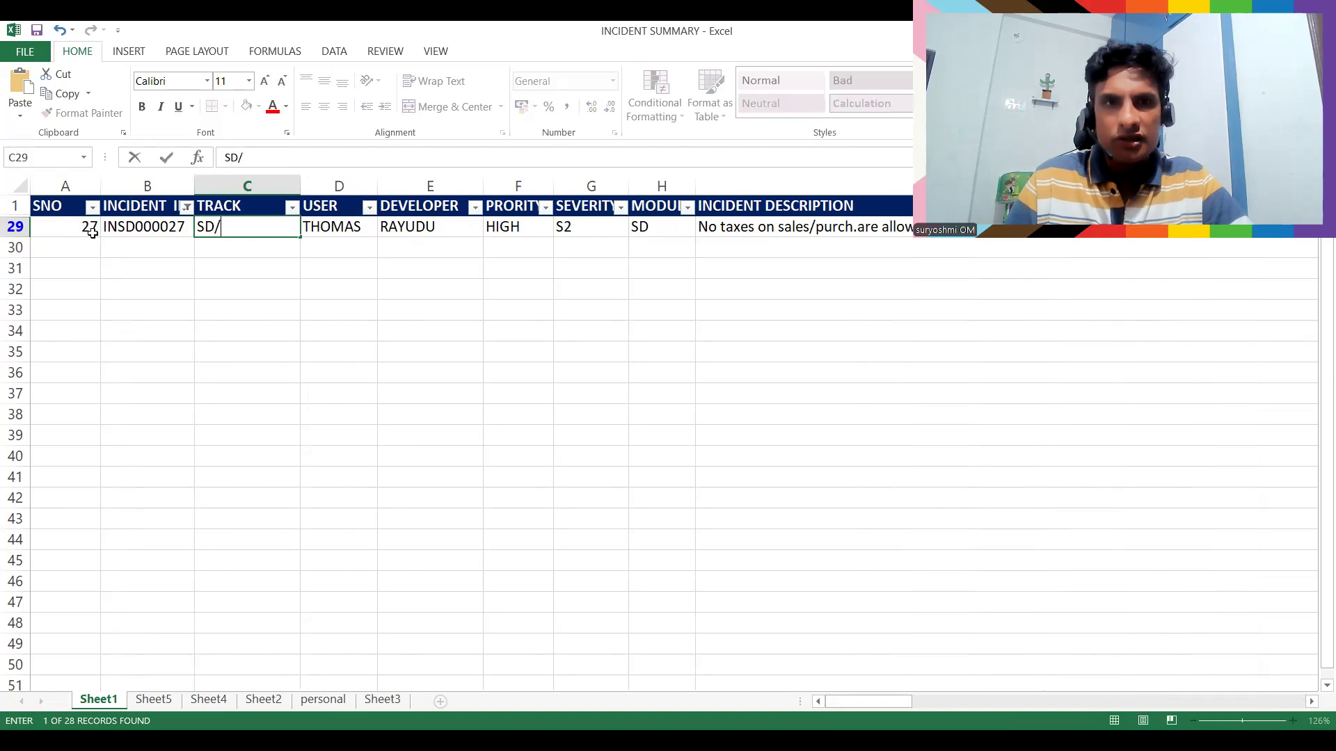
text(FICO)
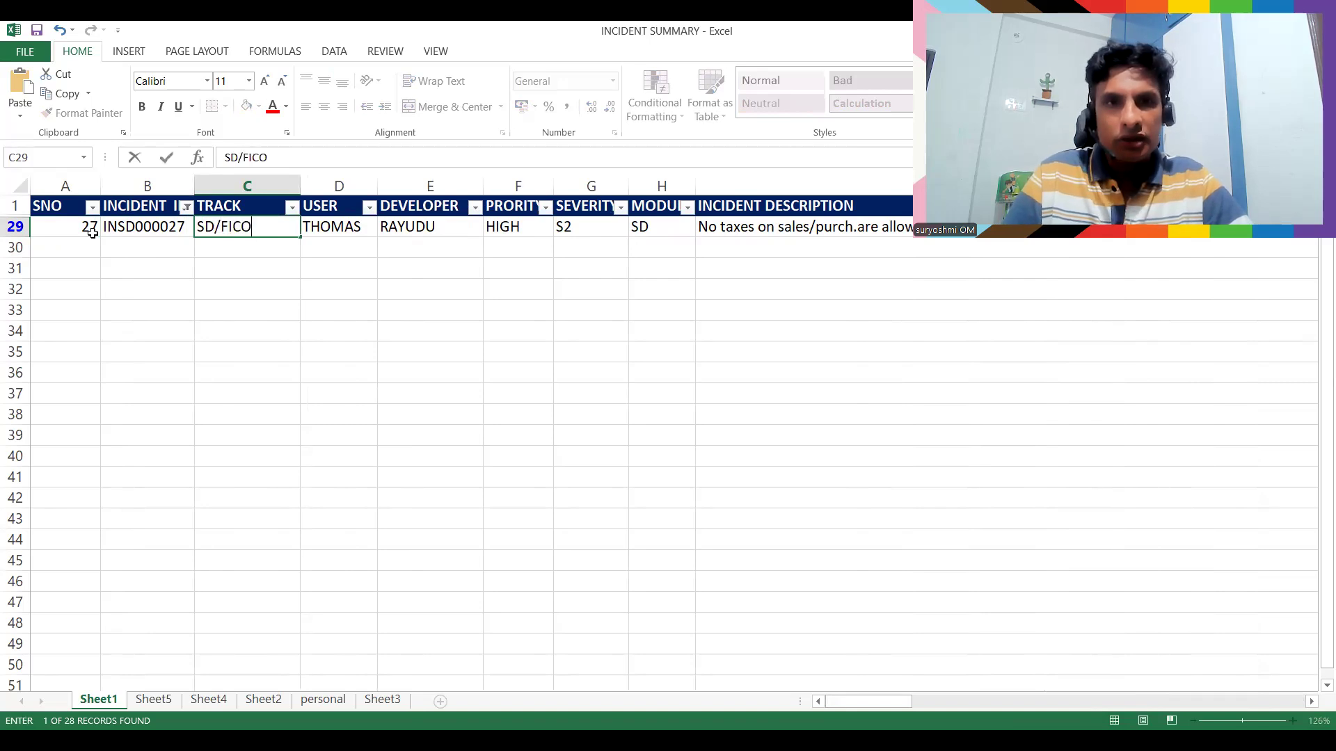
click(330, 217)
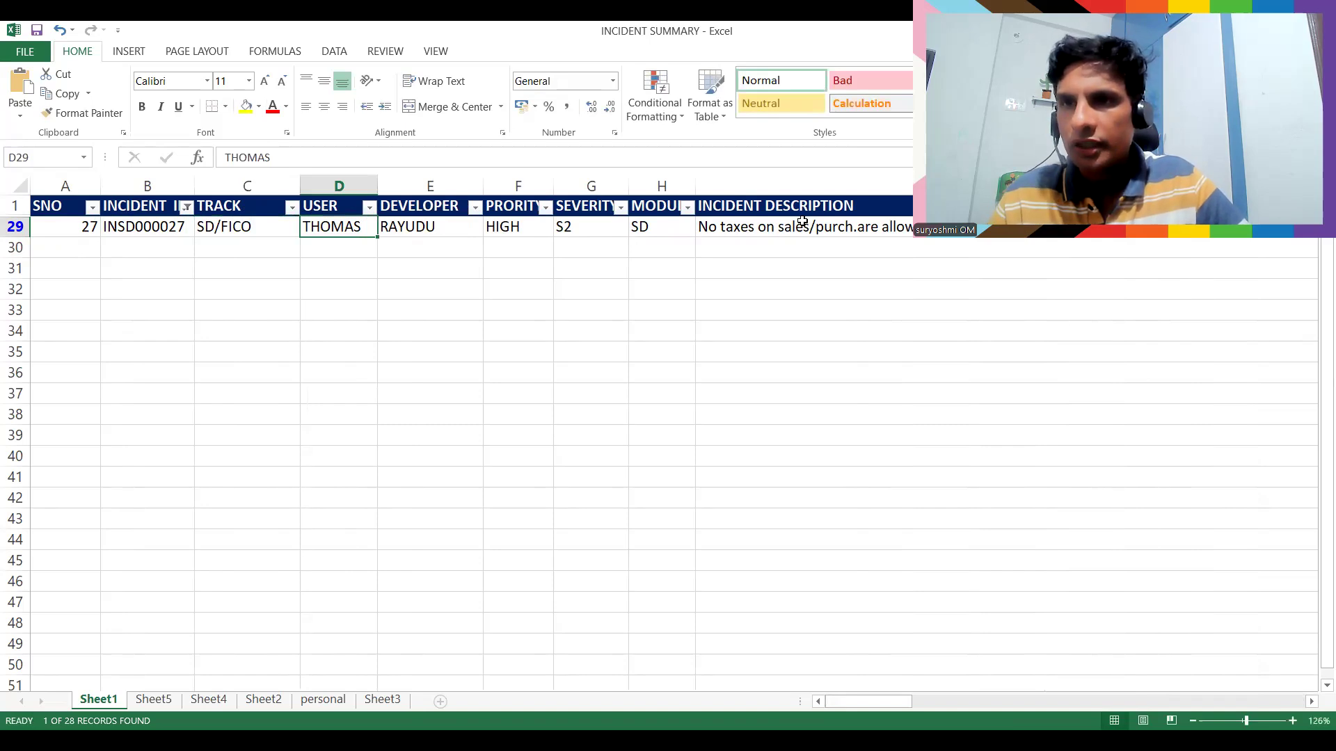
Review row 29 and reset the INCIDENT ID filter to show all incidents
click(562, 229)
click(656, 230)
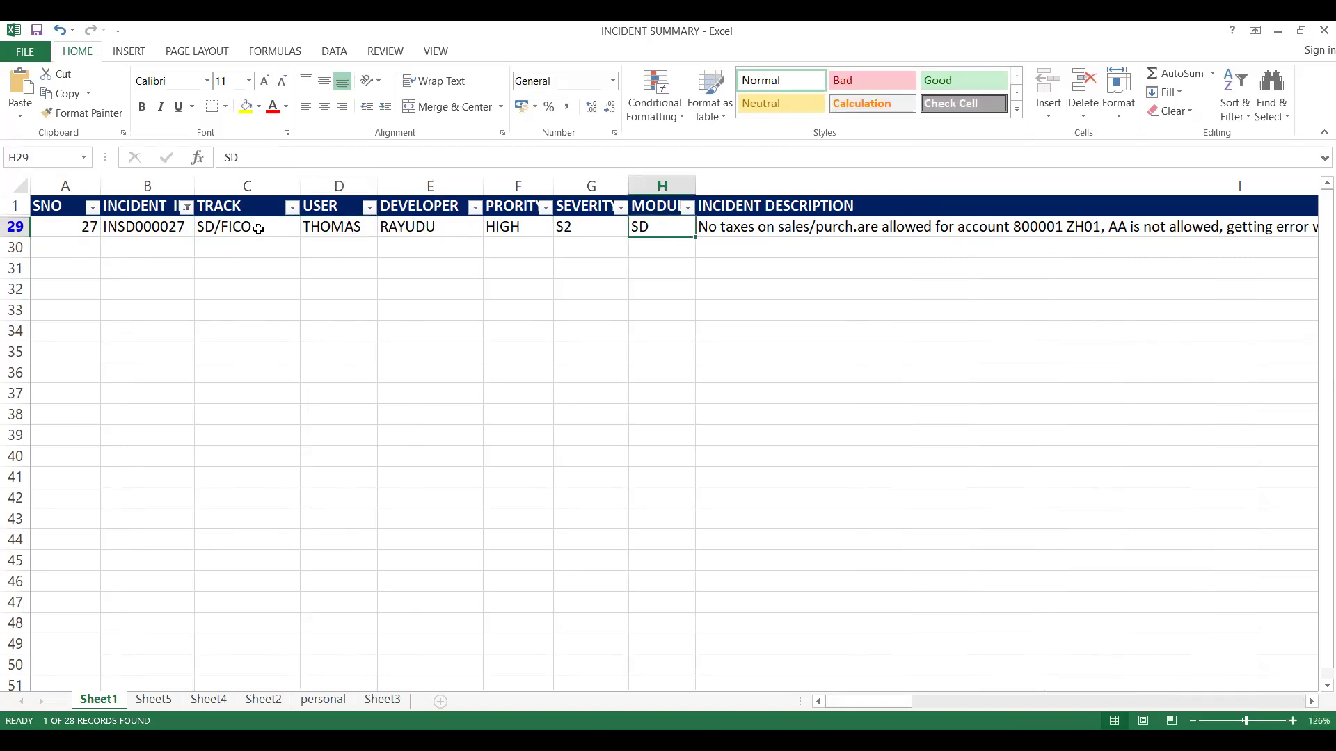
click(148, 224)
click(57, 226)
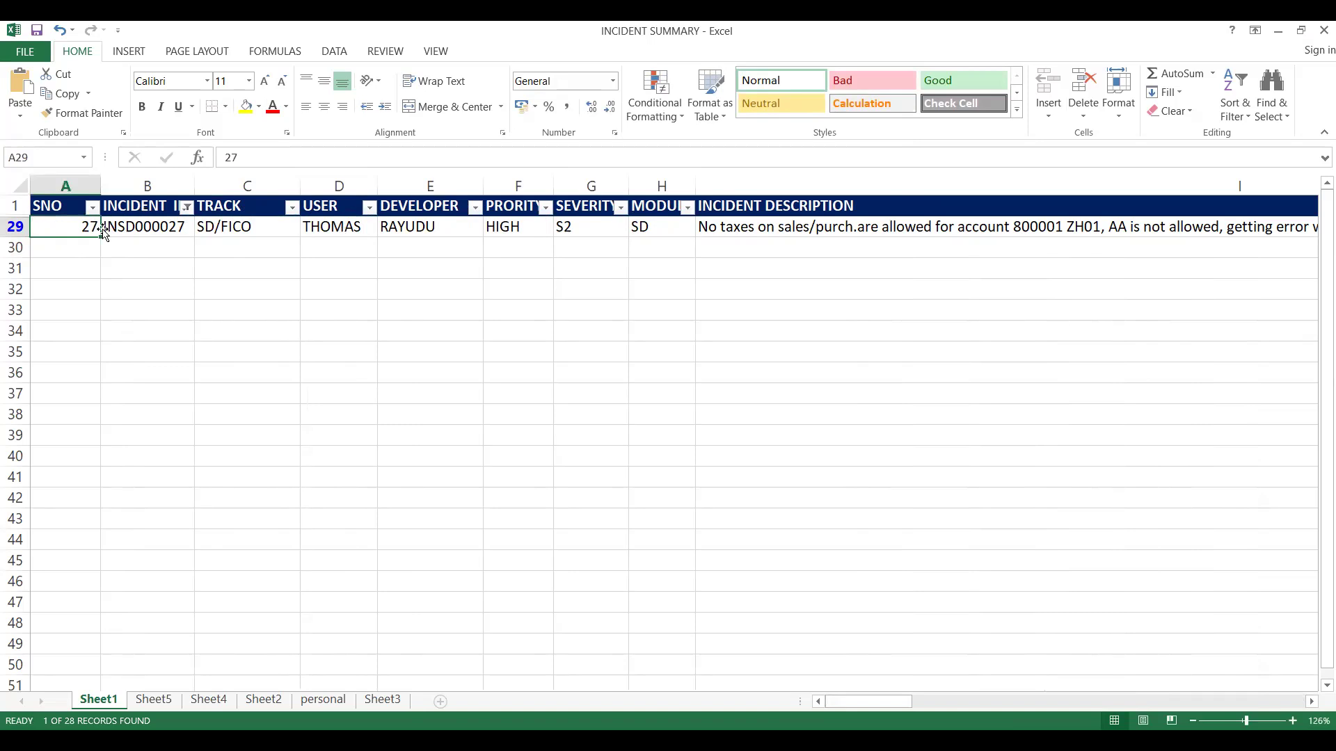
click(188, 209)
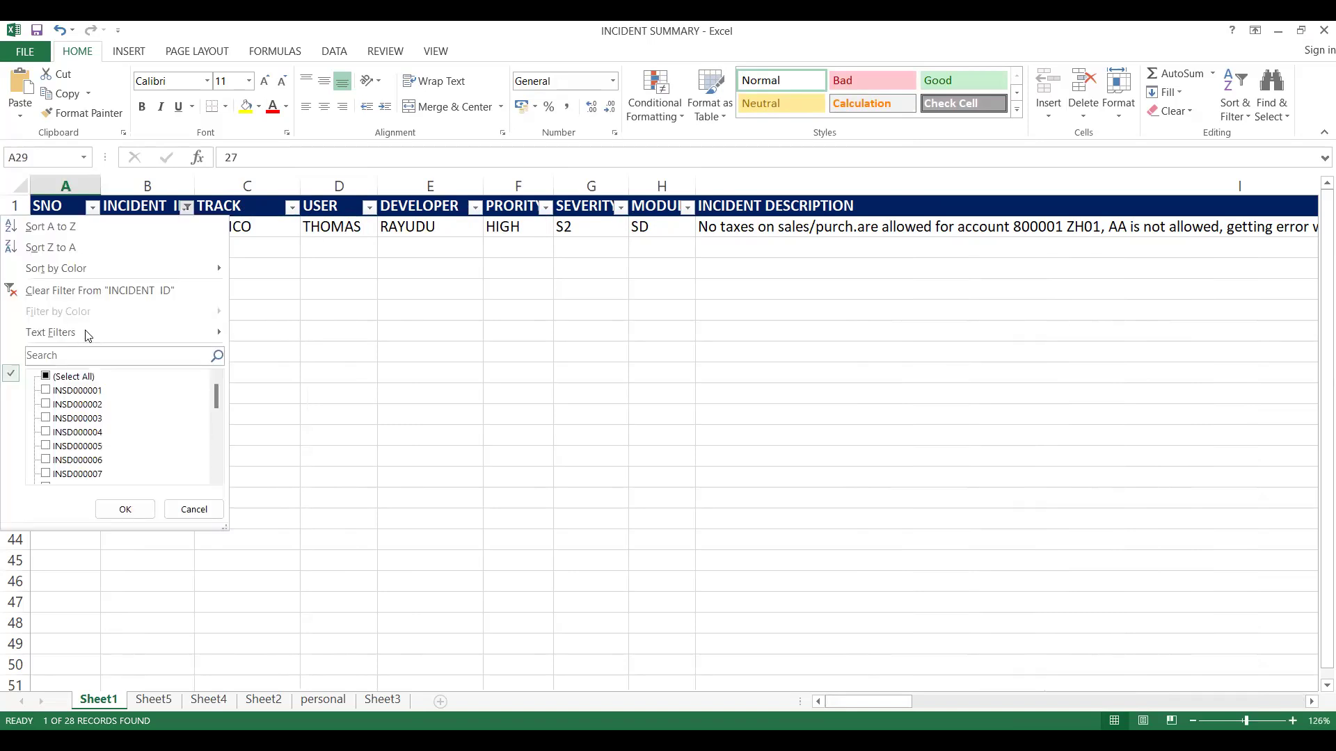
click(51, 383)
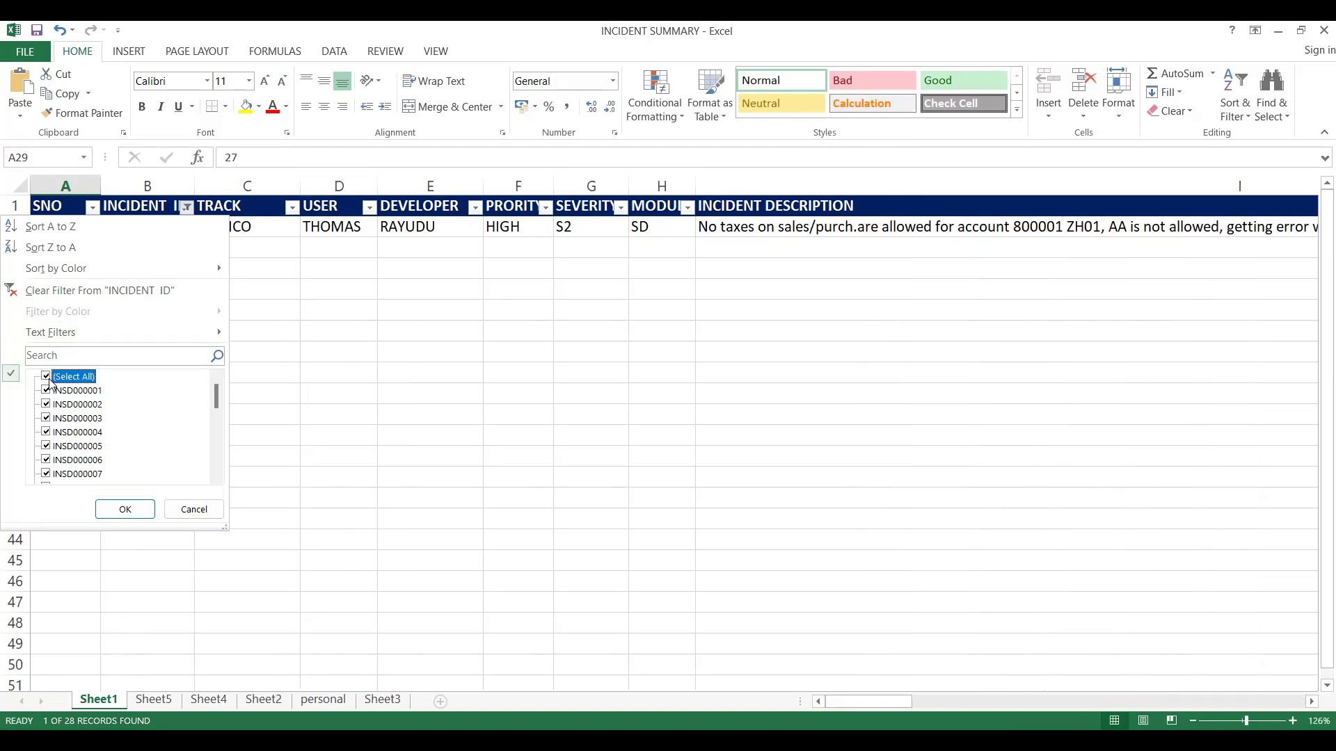
click(126, 512)
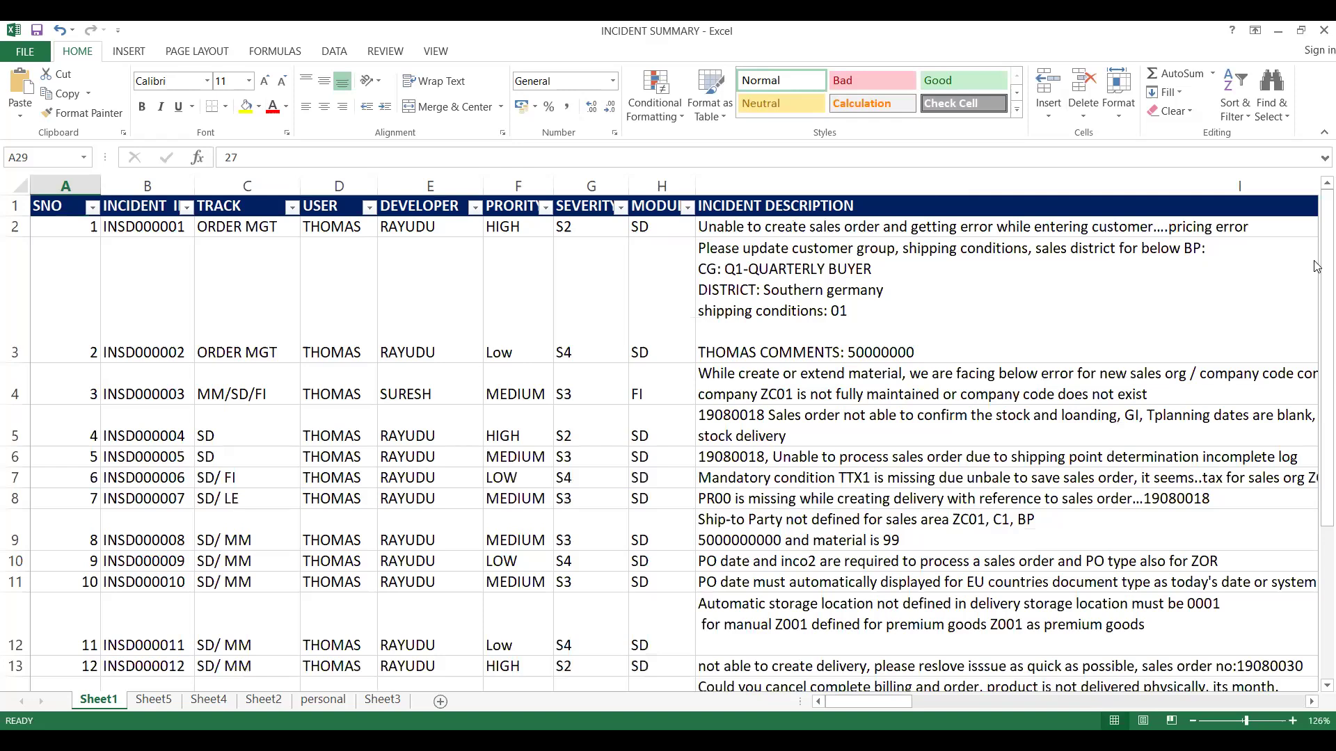
drag(1317, 475, 1317, 475)
scroll(1317, 476, down, 3)
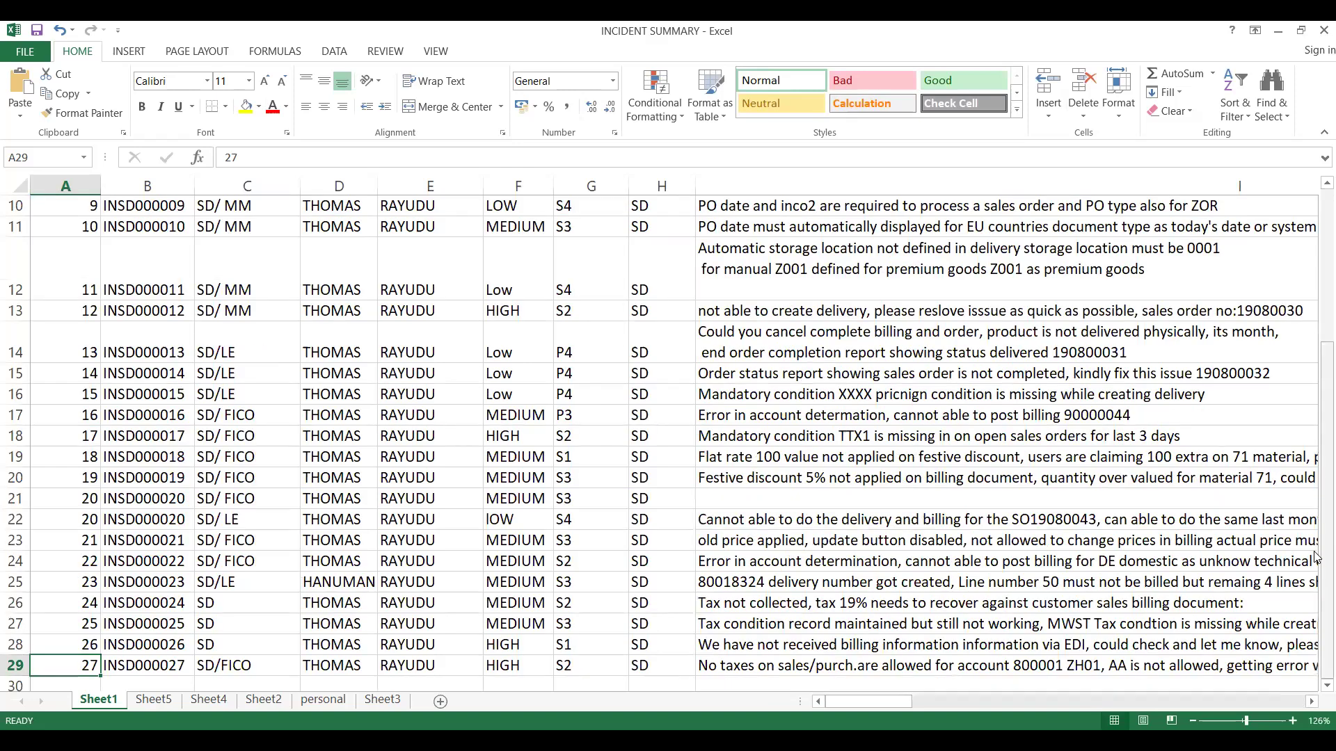
drag(1317, 581, 1318, 207)
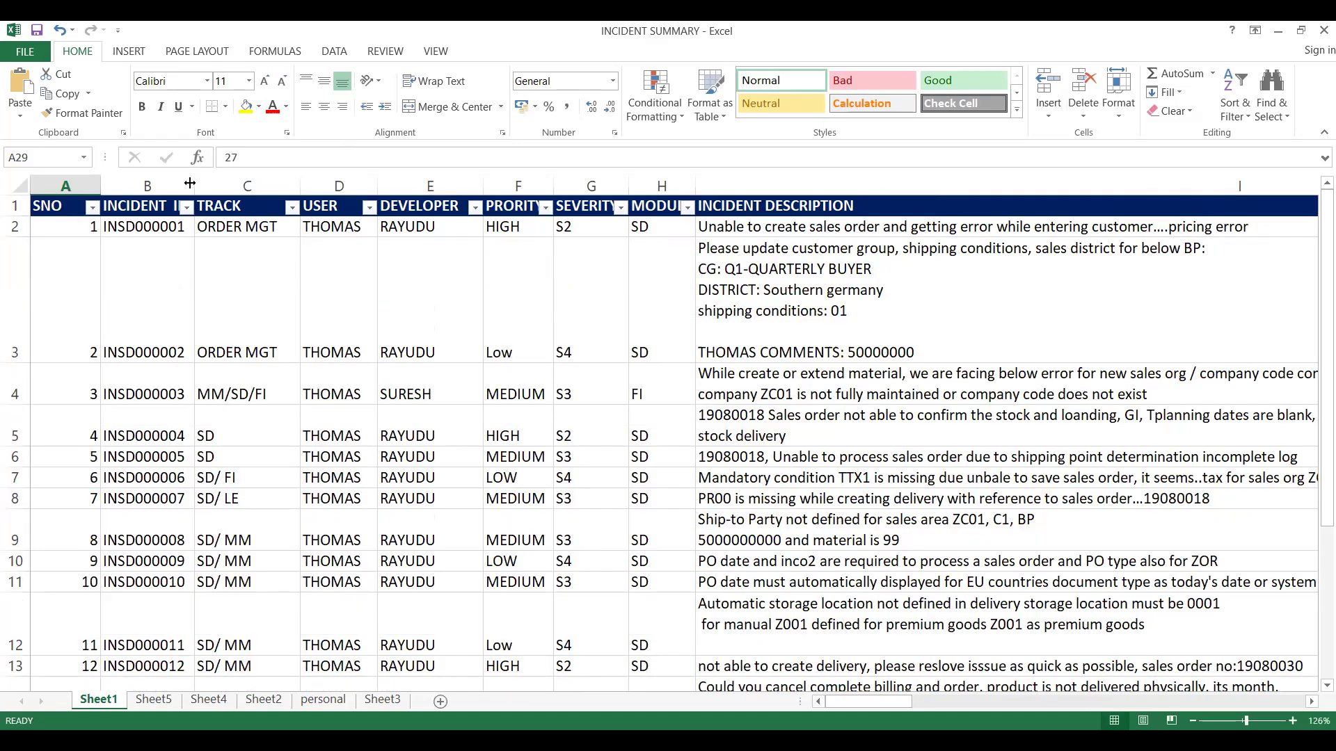
Filter INCIDENT ID to show only INSD000026
click(187, 208)
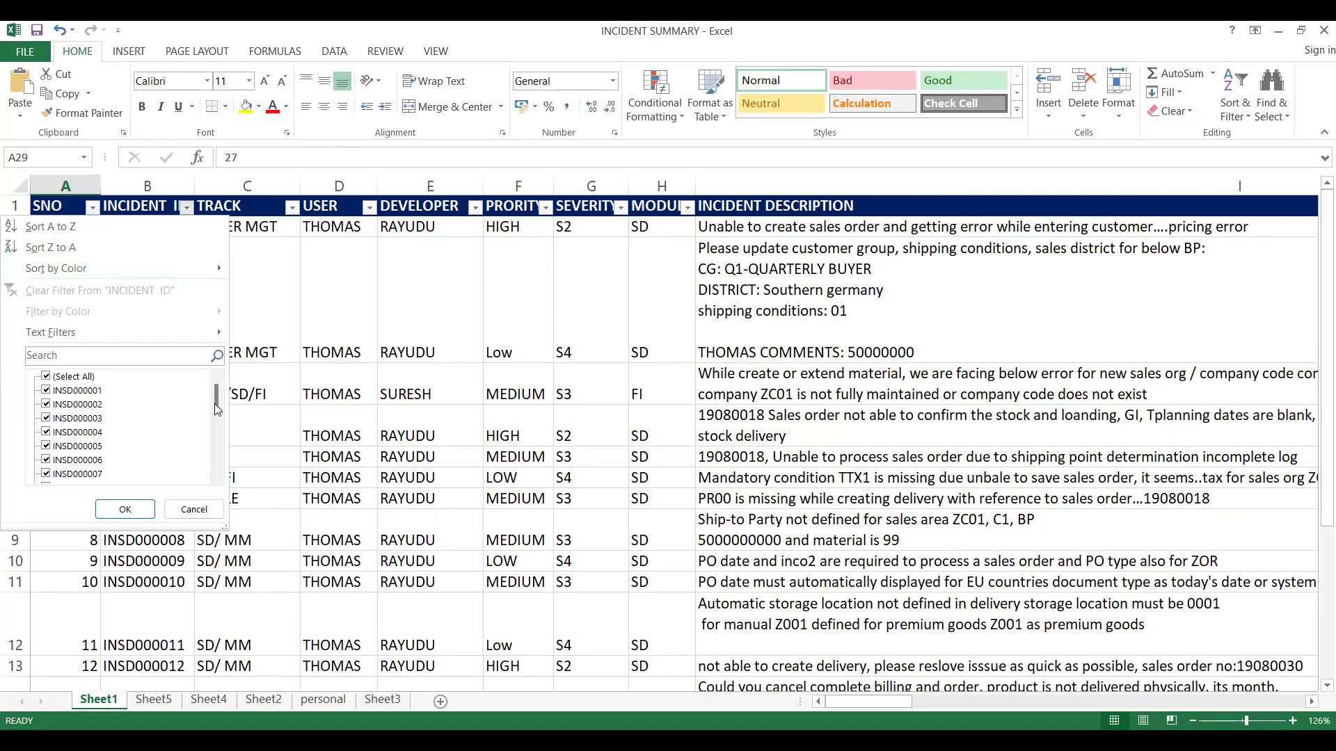
drag(217, 400, 218, 475)
drag(216, 460, 220, 395)
click(46, 376)
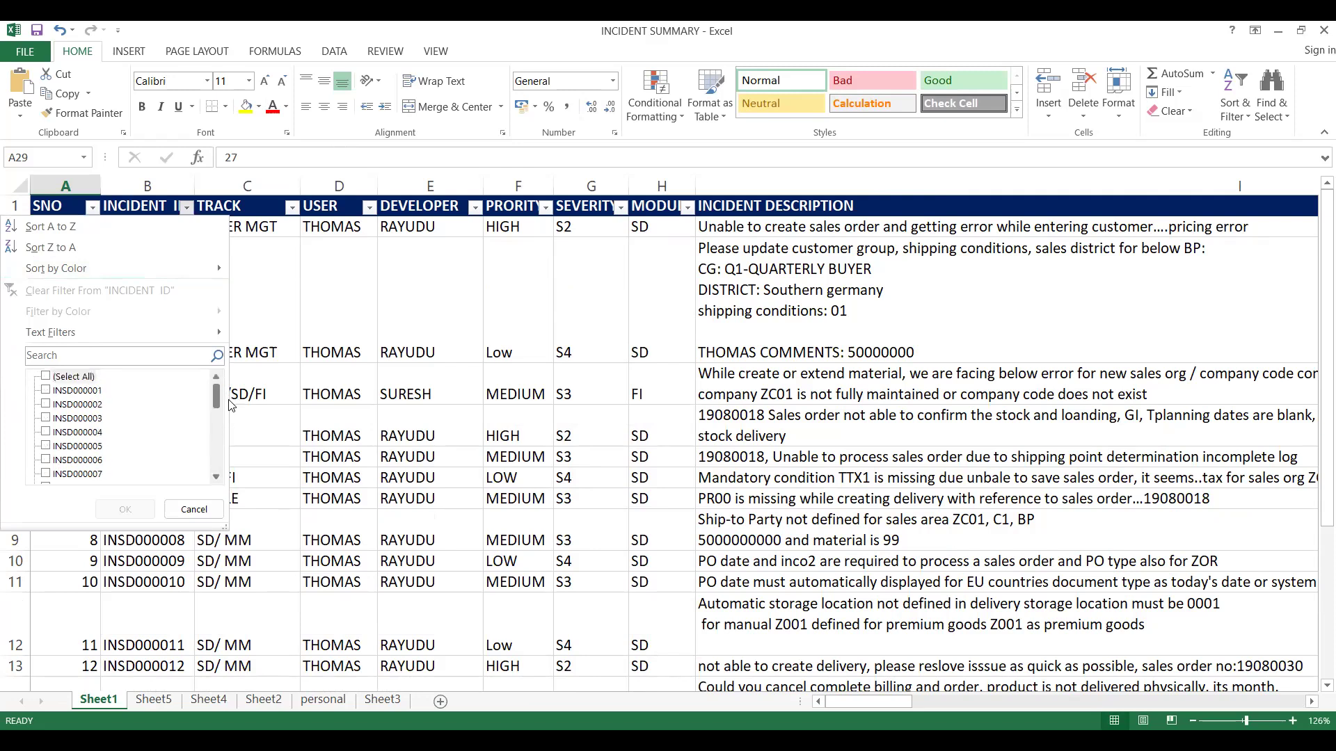
scroll(227, 473, down, 7)
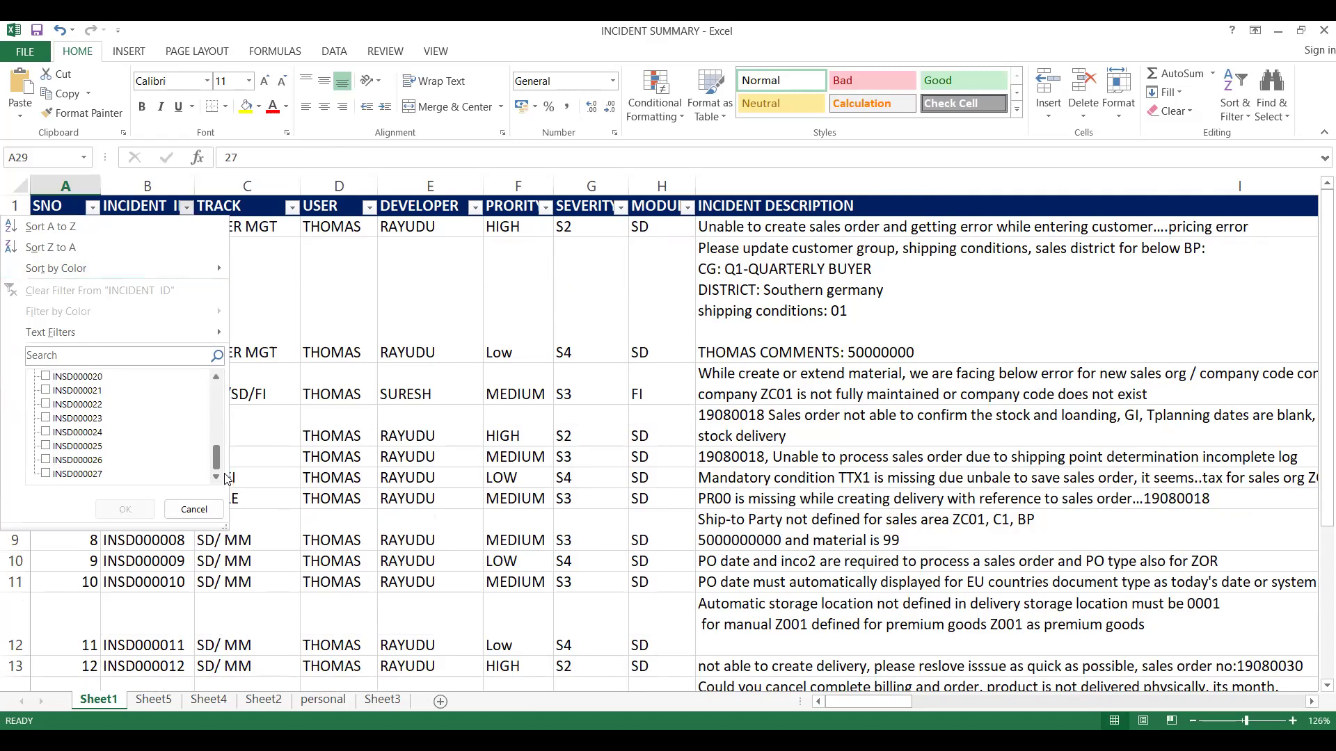
click(52, 461)
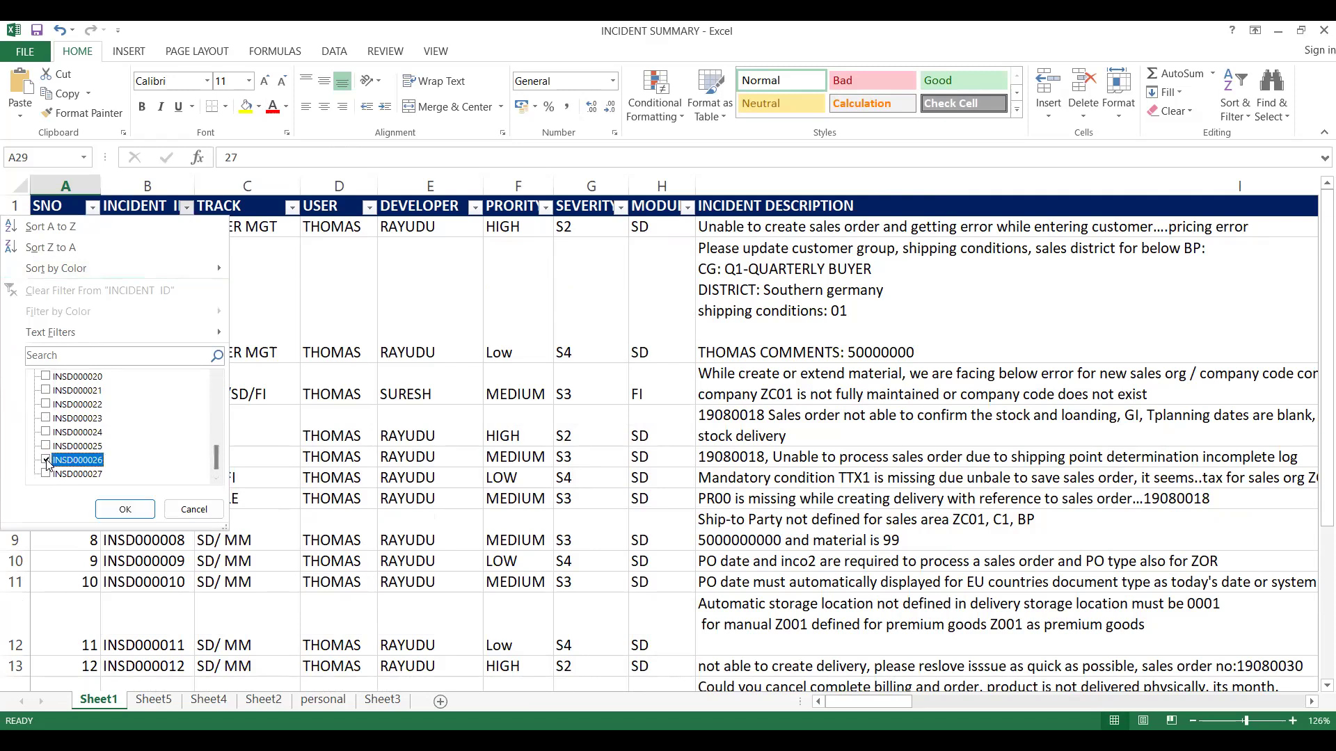
click(125, 509)
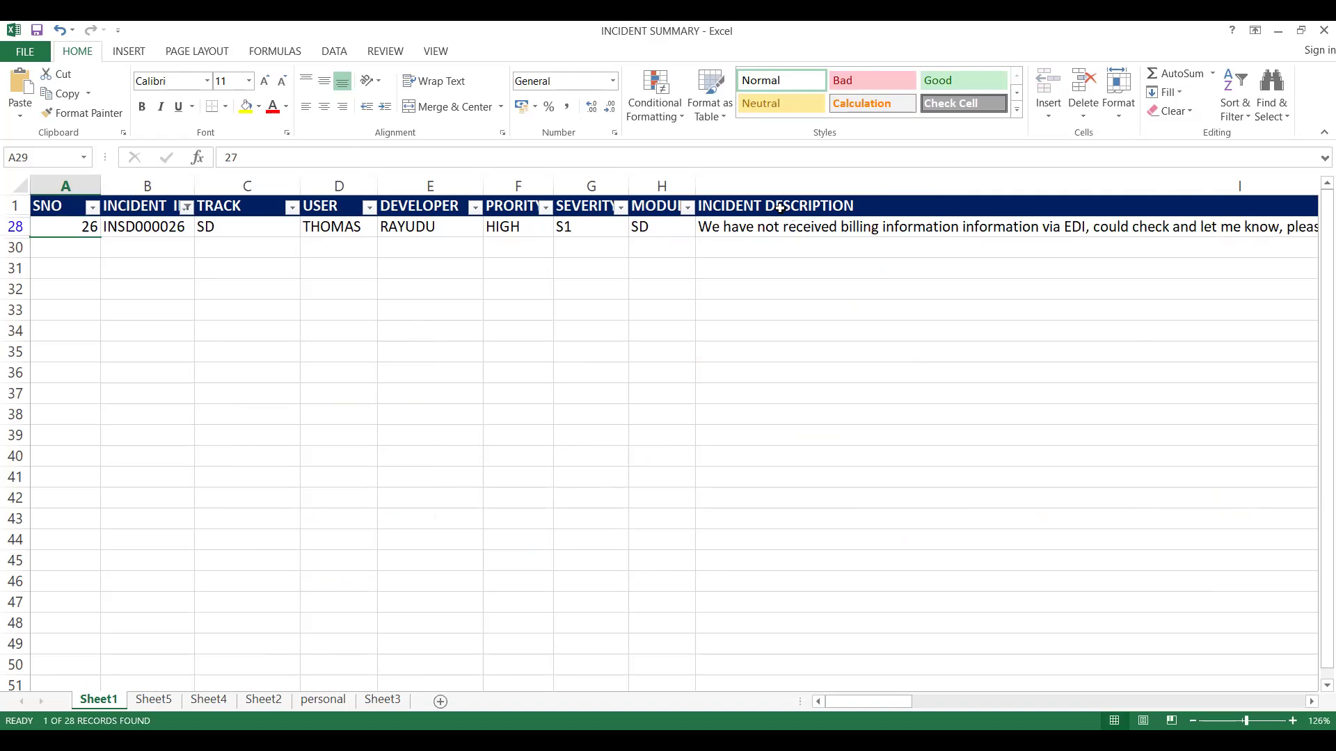